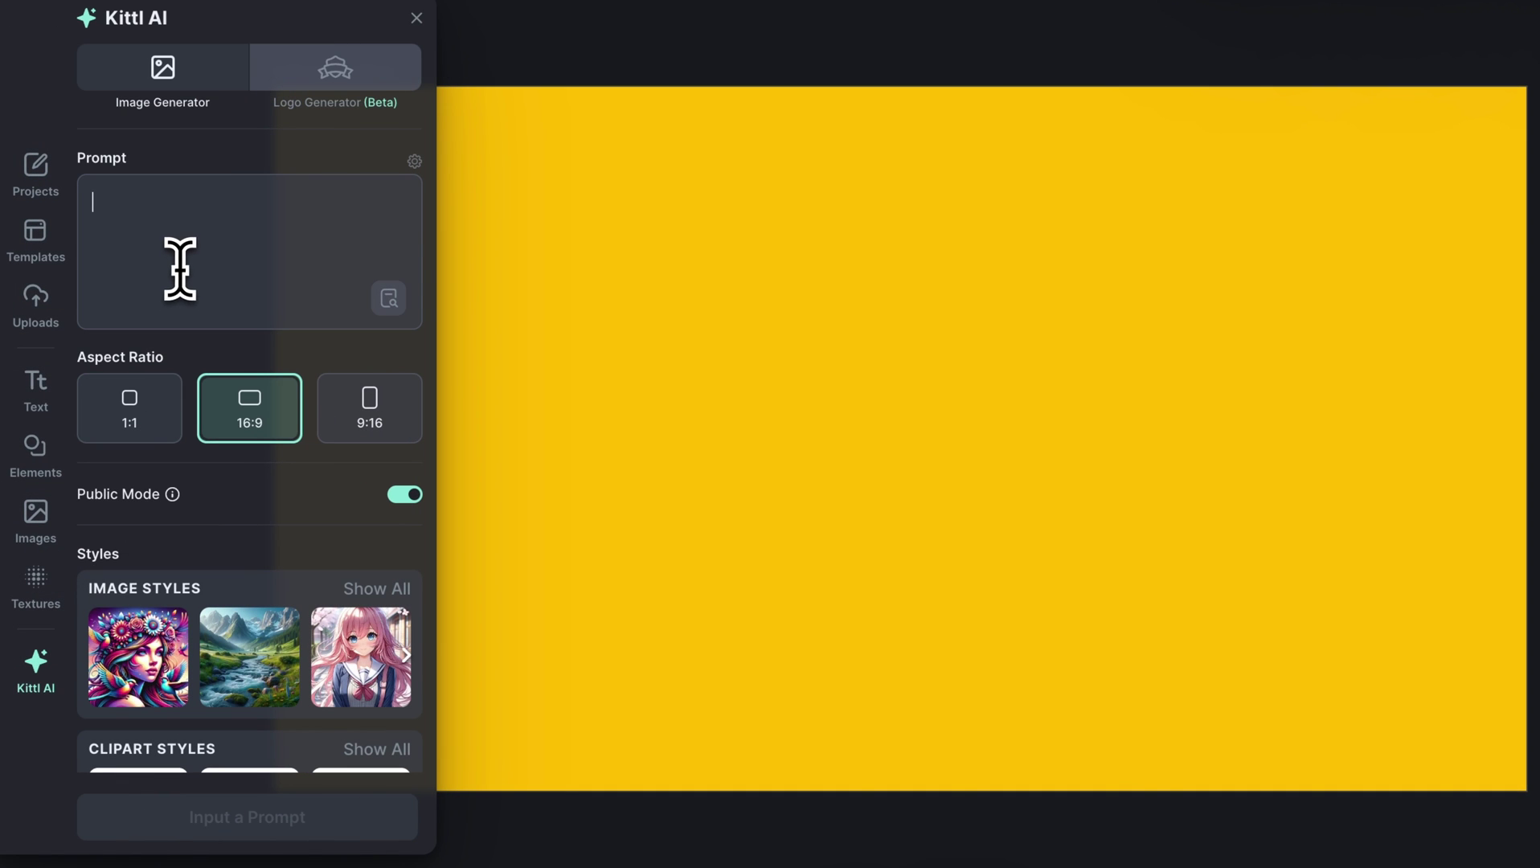
# Generate an AI image in 1:1 aspect ratio from the prompt "marble statue on a white background"
pyautogui.write('marble statue')
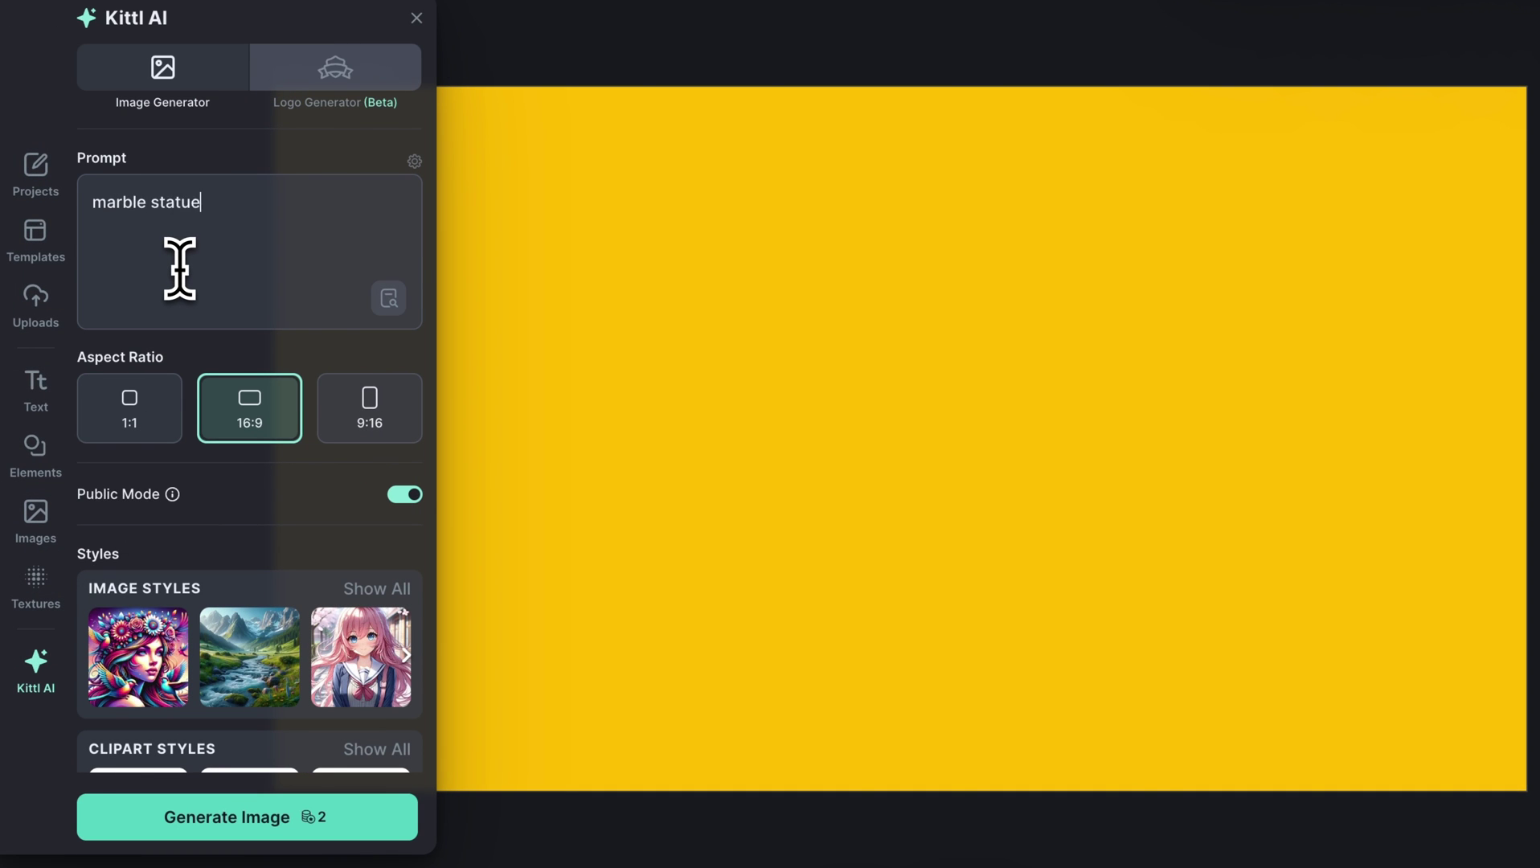
pyautogui.write(' on a white background')
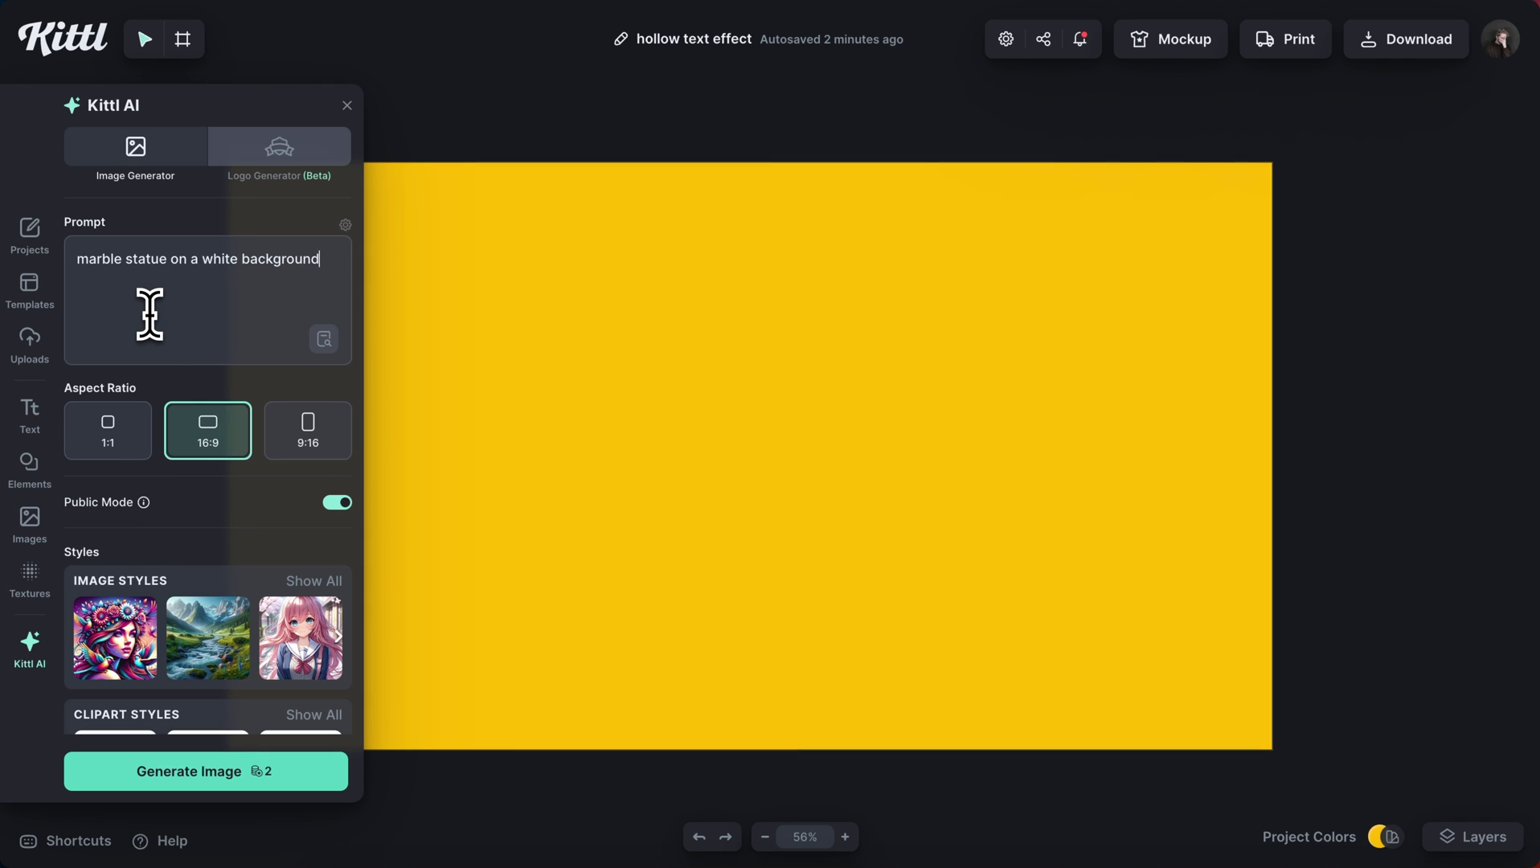
pyautogui.click(225, 772)
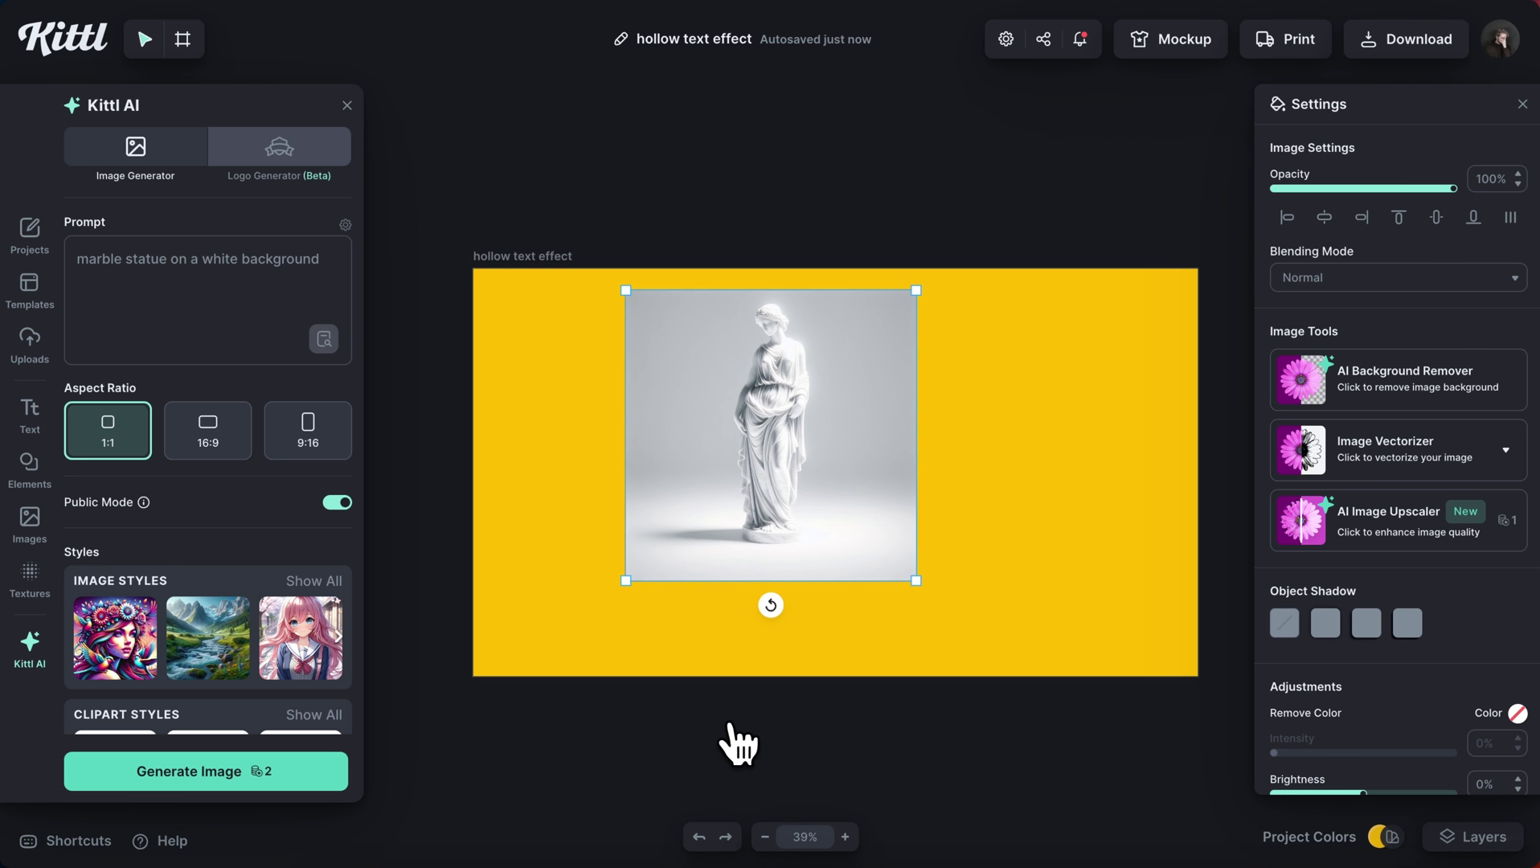
# Remove the statue image's background and enlarge the statue so it fills the artboard from head to hips
pyautogui.click(1383, 381)
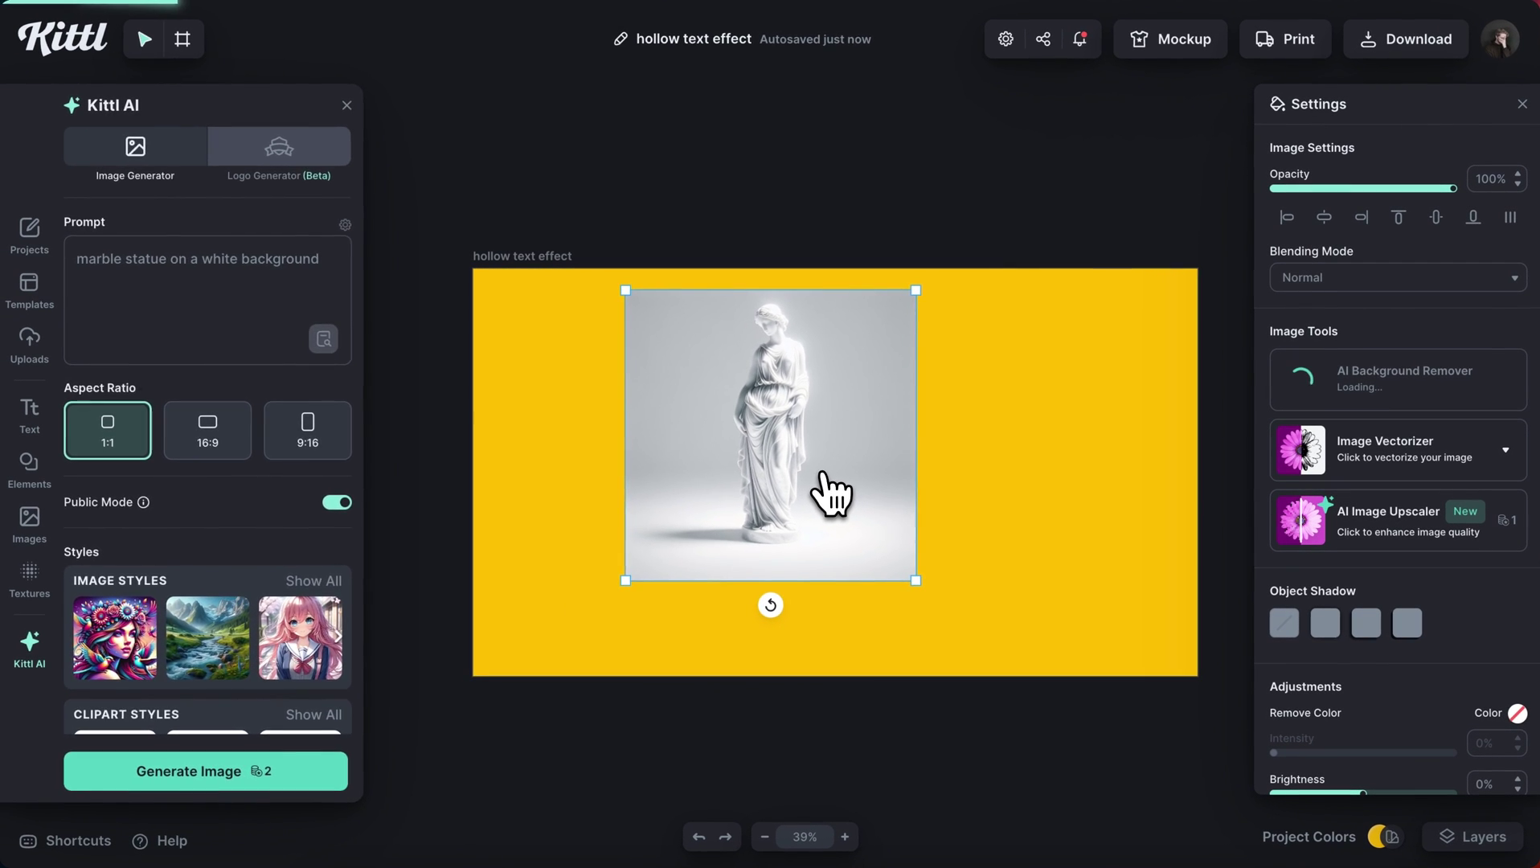
pyautogui.moveTo(915, 290); pyautogui.dragTo(1202, 20)
pyautogui.moveTo(739, 426); pyautogui.dragTo(753, 598)
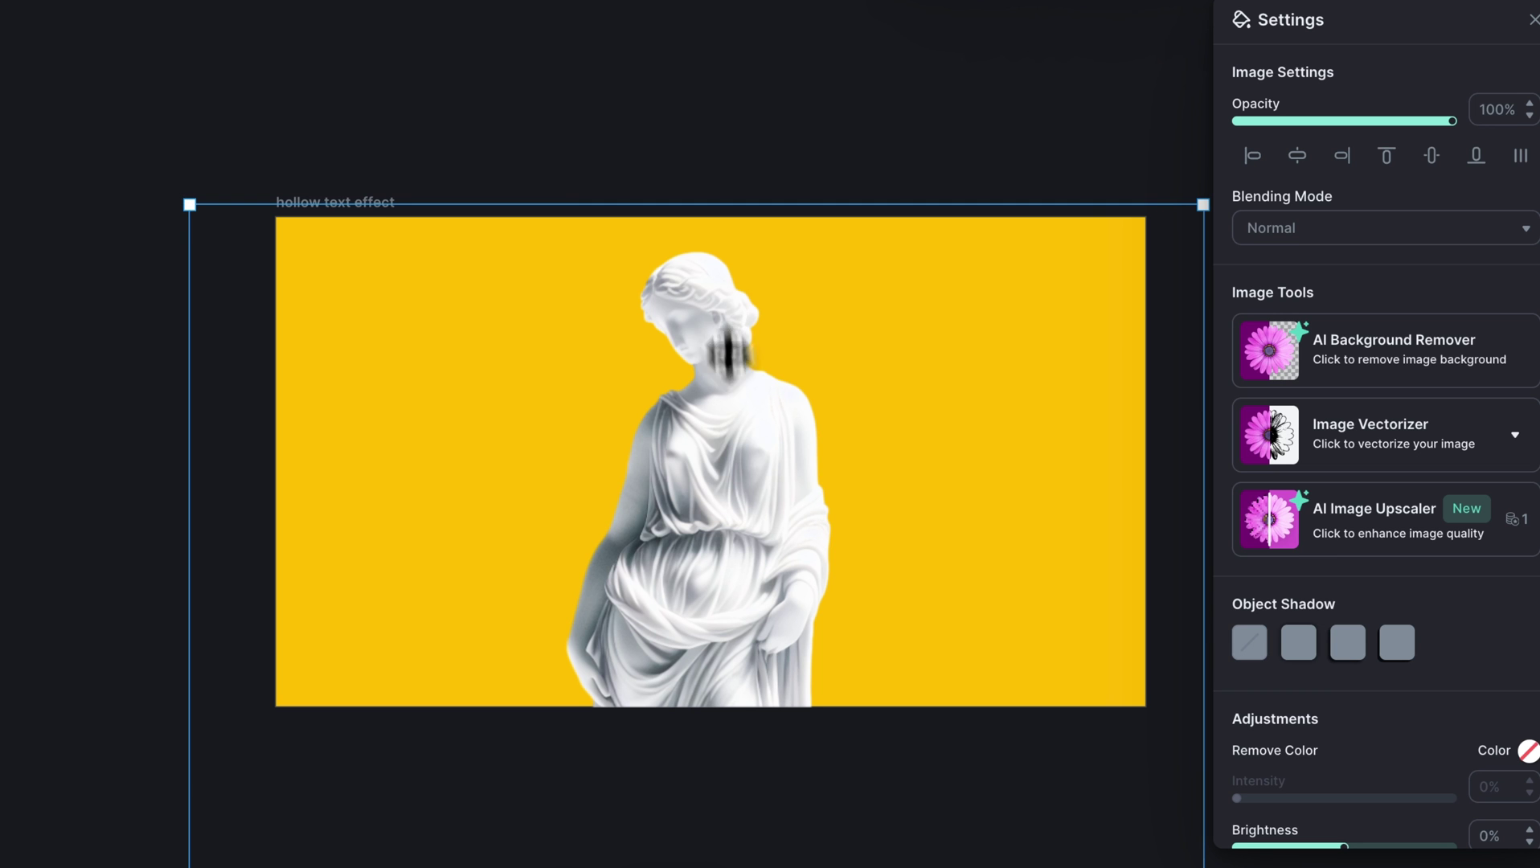
# Show the layer list, lock the statue image layer and deselect it
pyautogui.click(1463, 833)
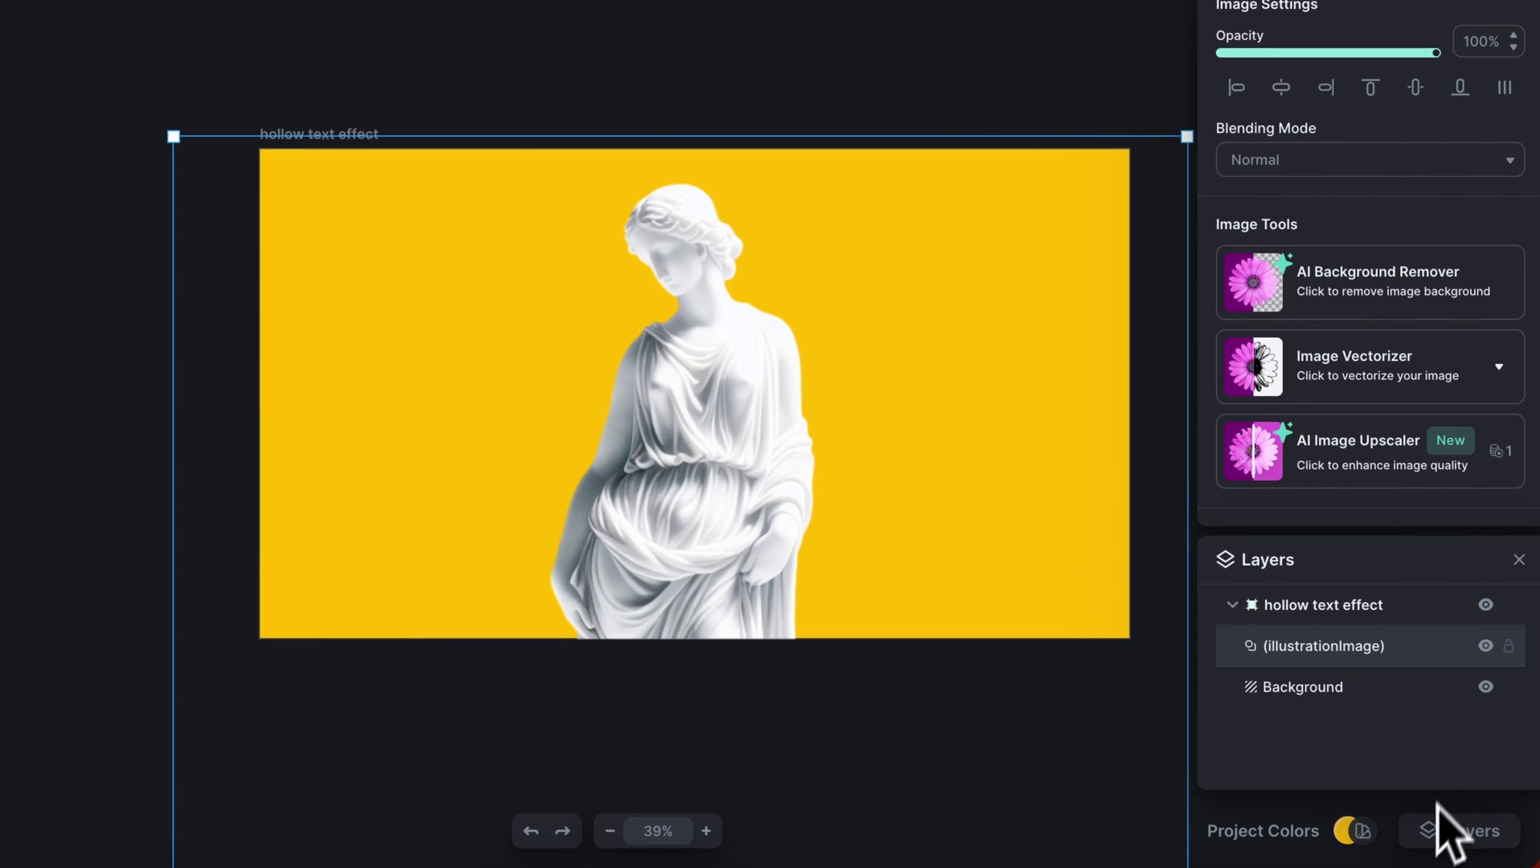
pyautogui.click(1509, 646)
pyautogui.click(995, 439)
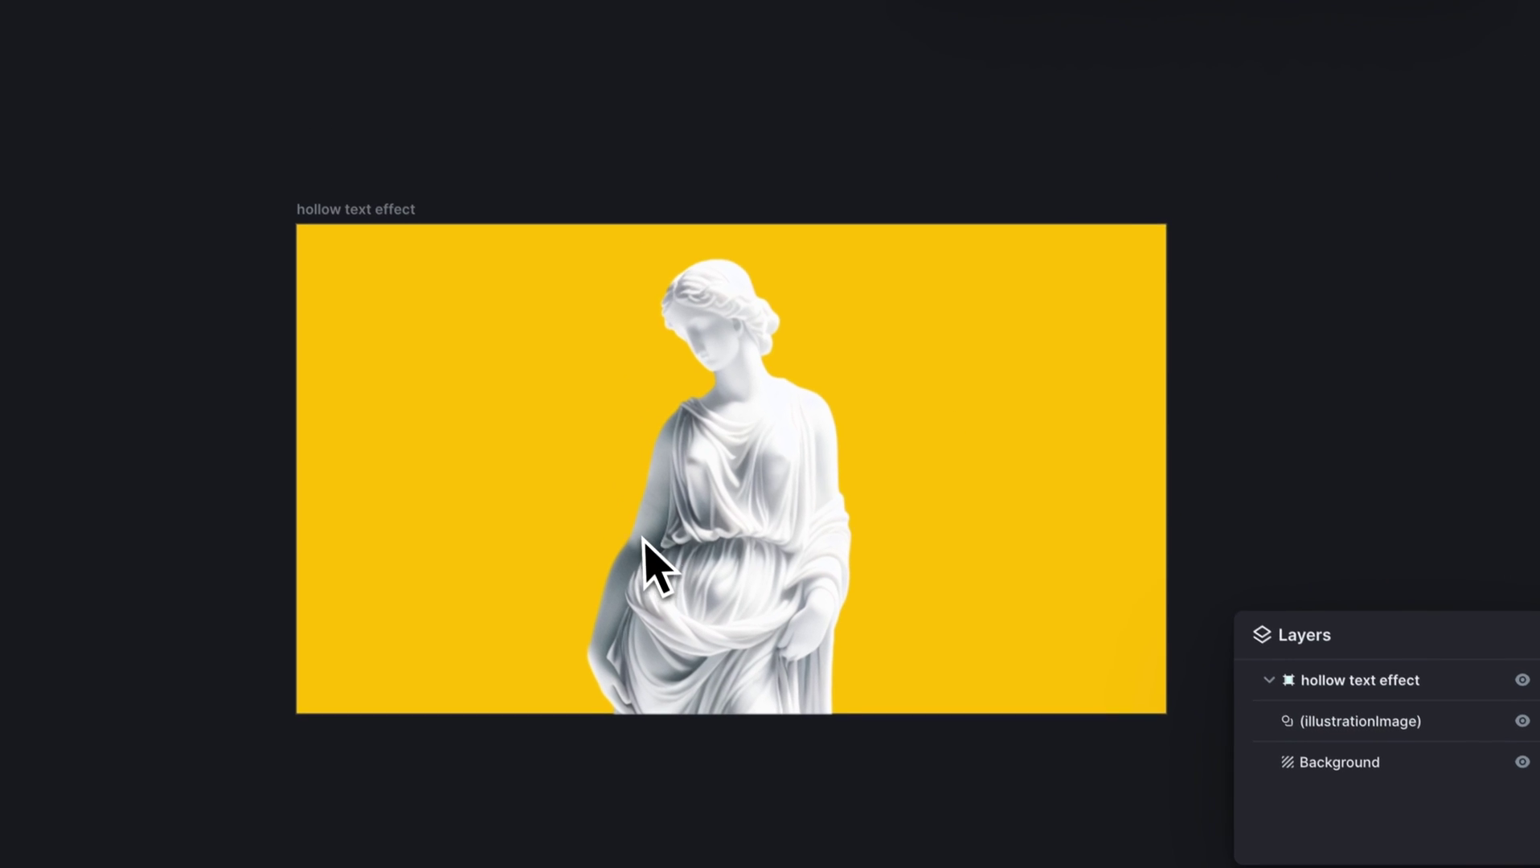
# Add a text reading "marble" to the artboard and set it in the Kame Poster typeface with Black weight
pyautogui.press('t')
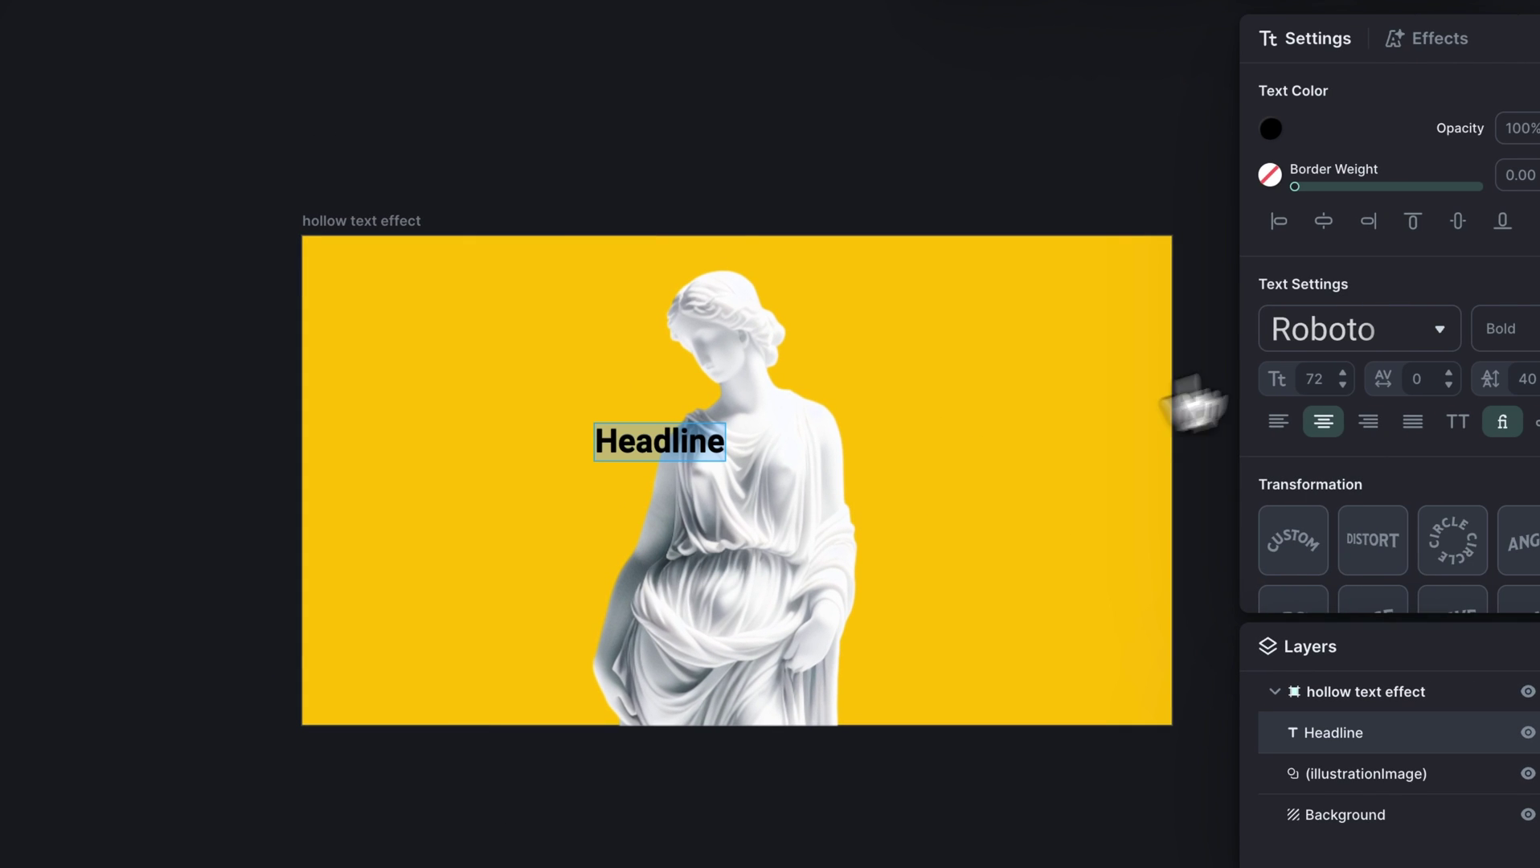
pyautogui.click(1343, 330)
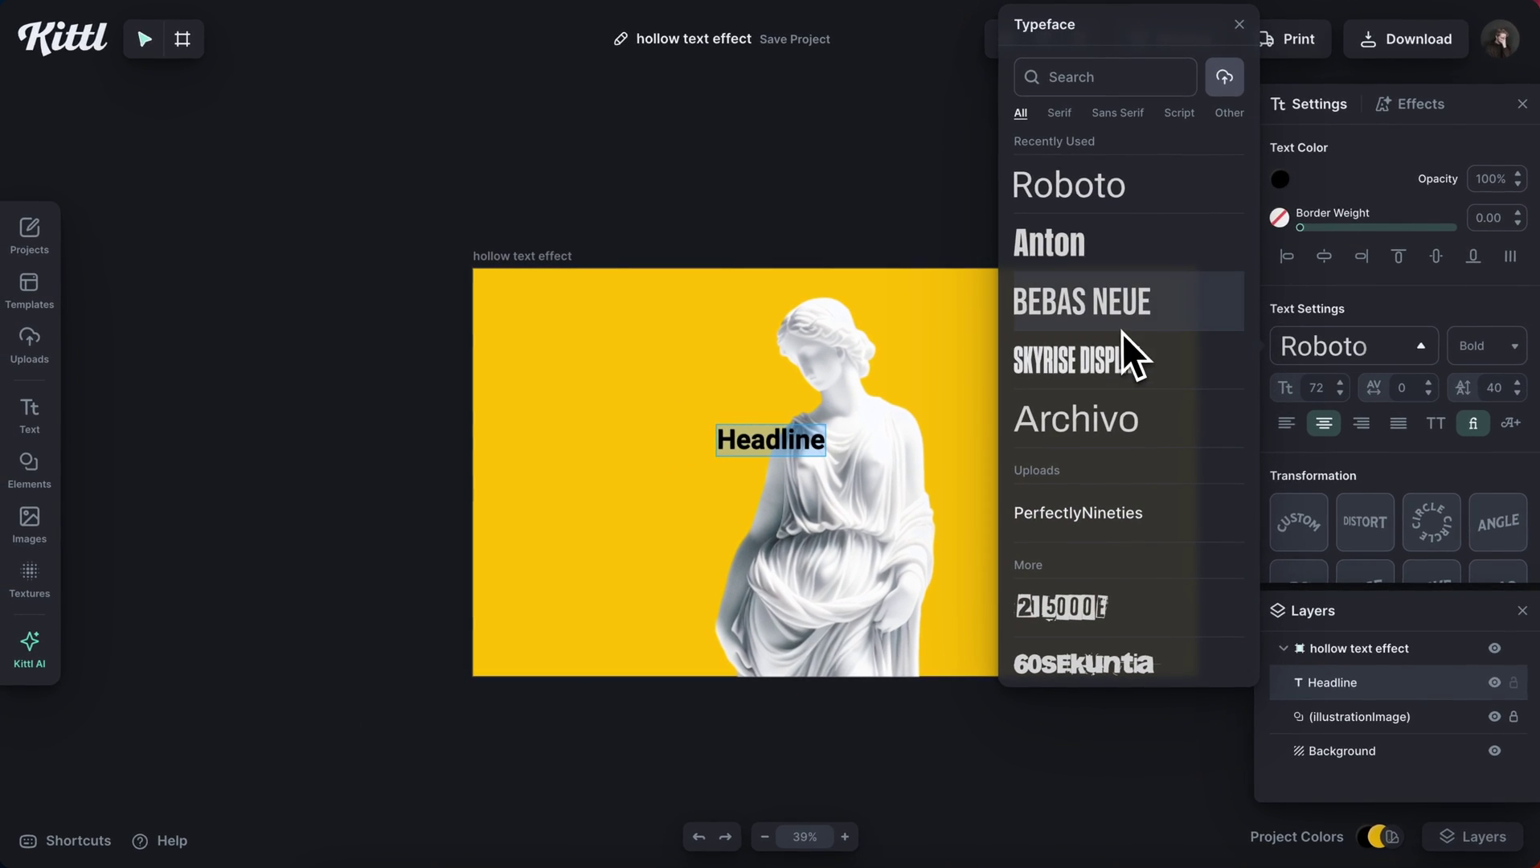
pyautogui.scroll(-10, 1123, 333)
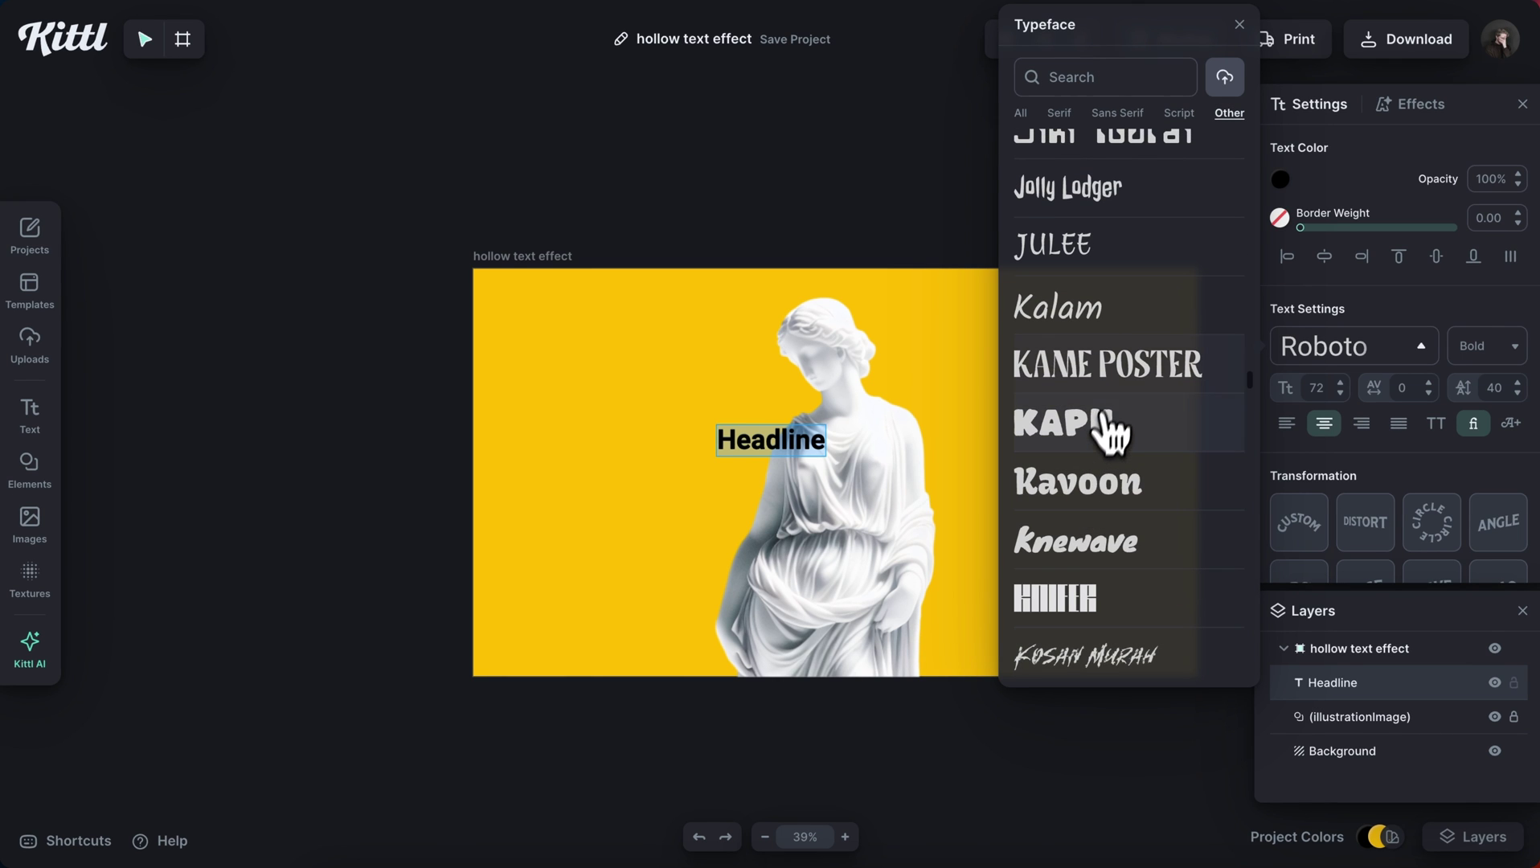
pyautogui.click(1116, 374)
pyautogui.moveTo(794, 441); pyautogui.dragTo(785, 440)
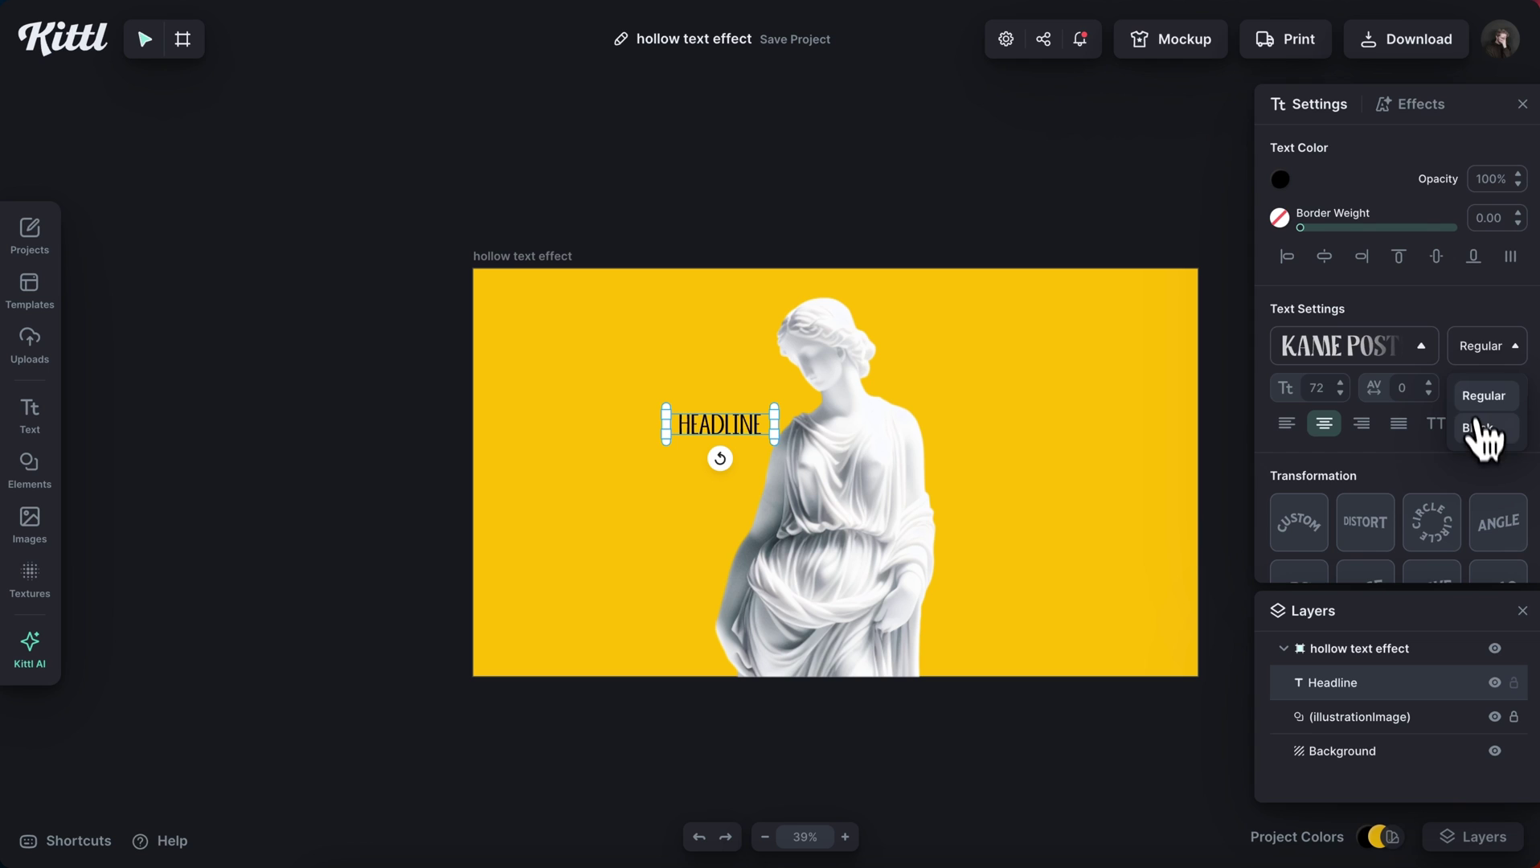
pyautogui.click(1479, 429)
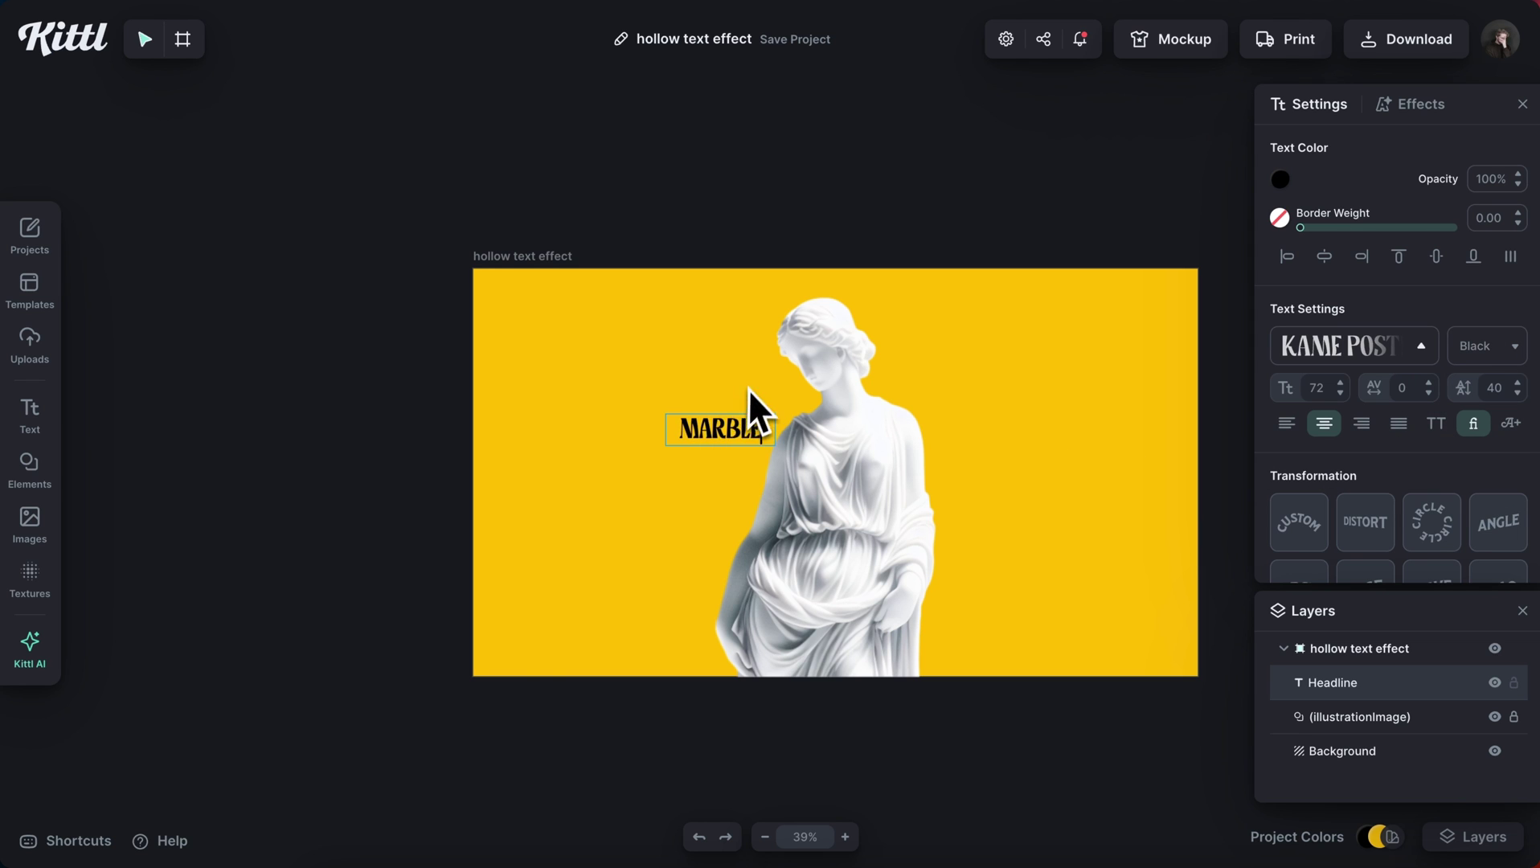
# Enlarge the MARBLE text to size 482 and center it horizontally and vertically on the artboard
pyautogui.moveTo(781, 439); pyautogui.dragTo(1035, 531)
pyautogui.moveTo(941, 447); pyautogui.dragTo(1028, 502)
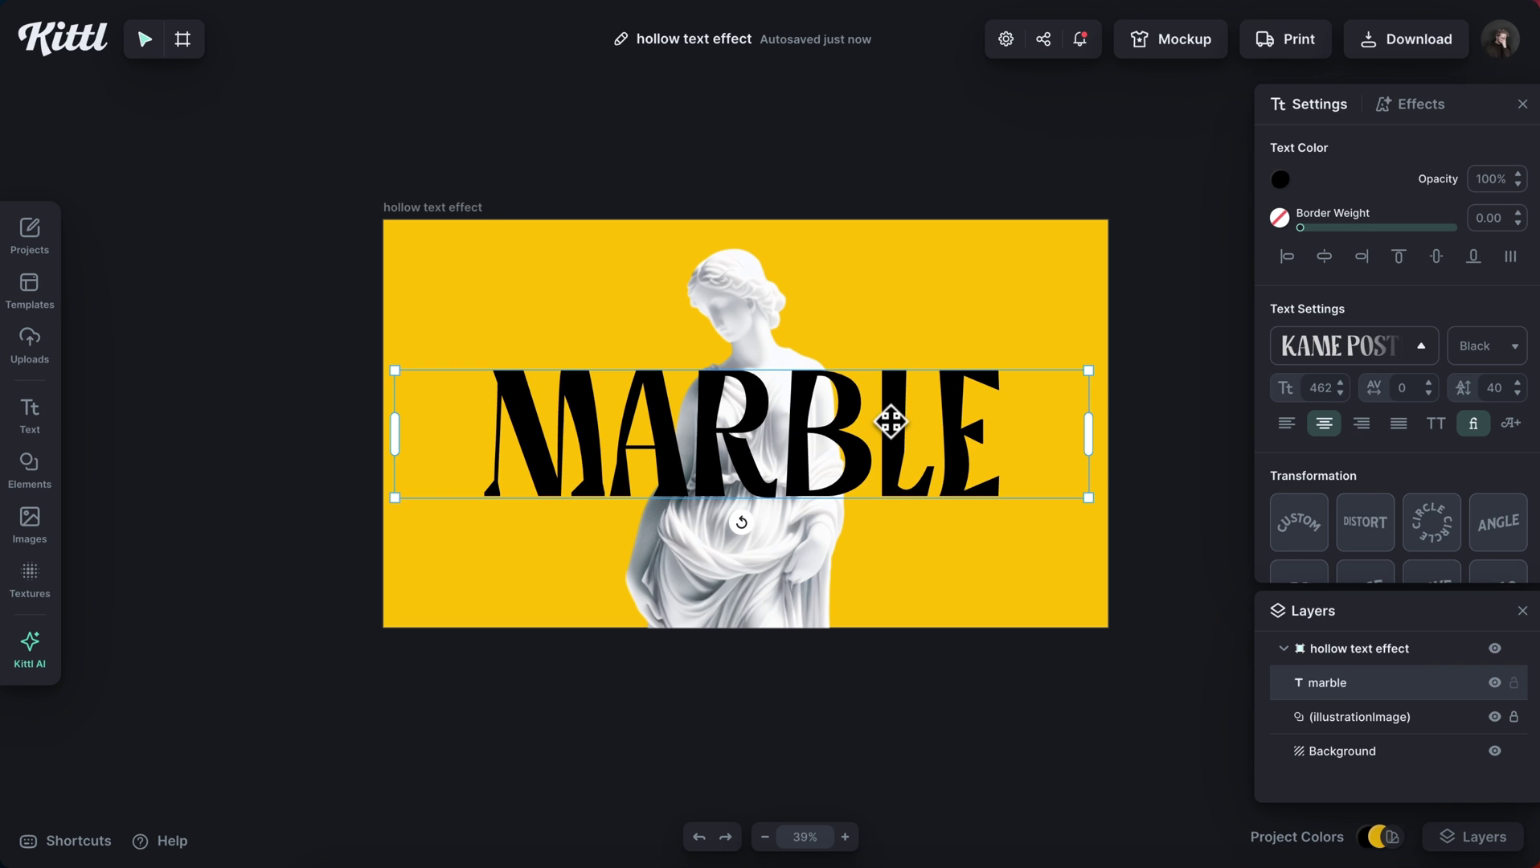
pyautogui.moveTo(891, 421); pyautogui.dragTo(889, 419)
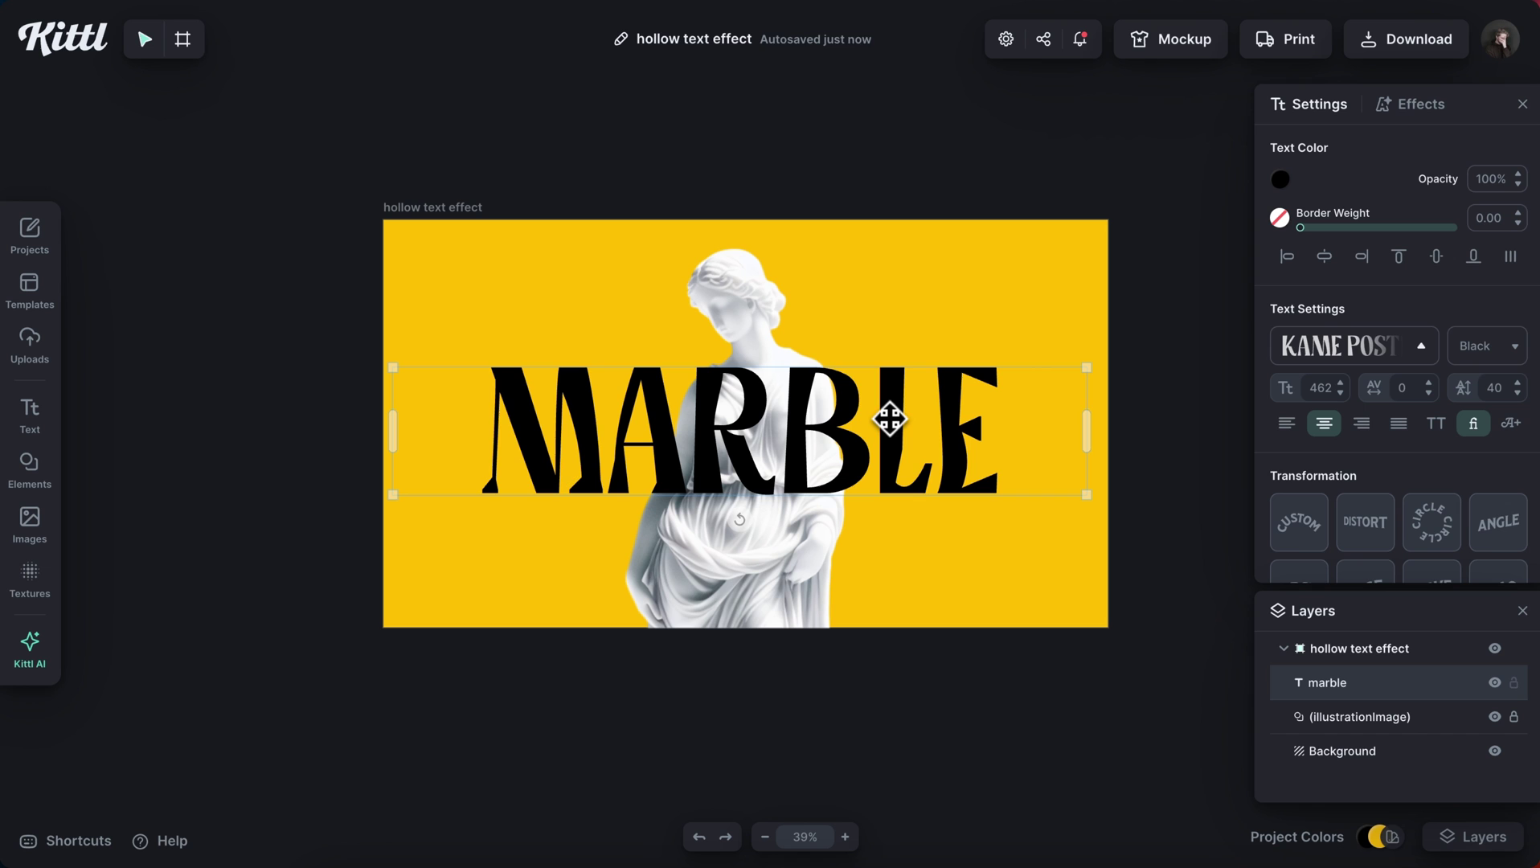
pyautogui.moveTo(1090, 504); pyautogui.dragTo(1103, 509)
pyautogui.click(1328, 258)
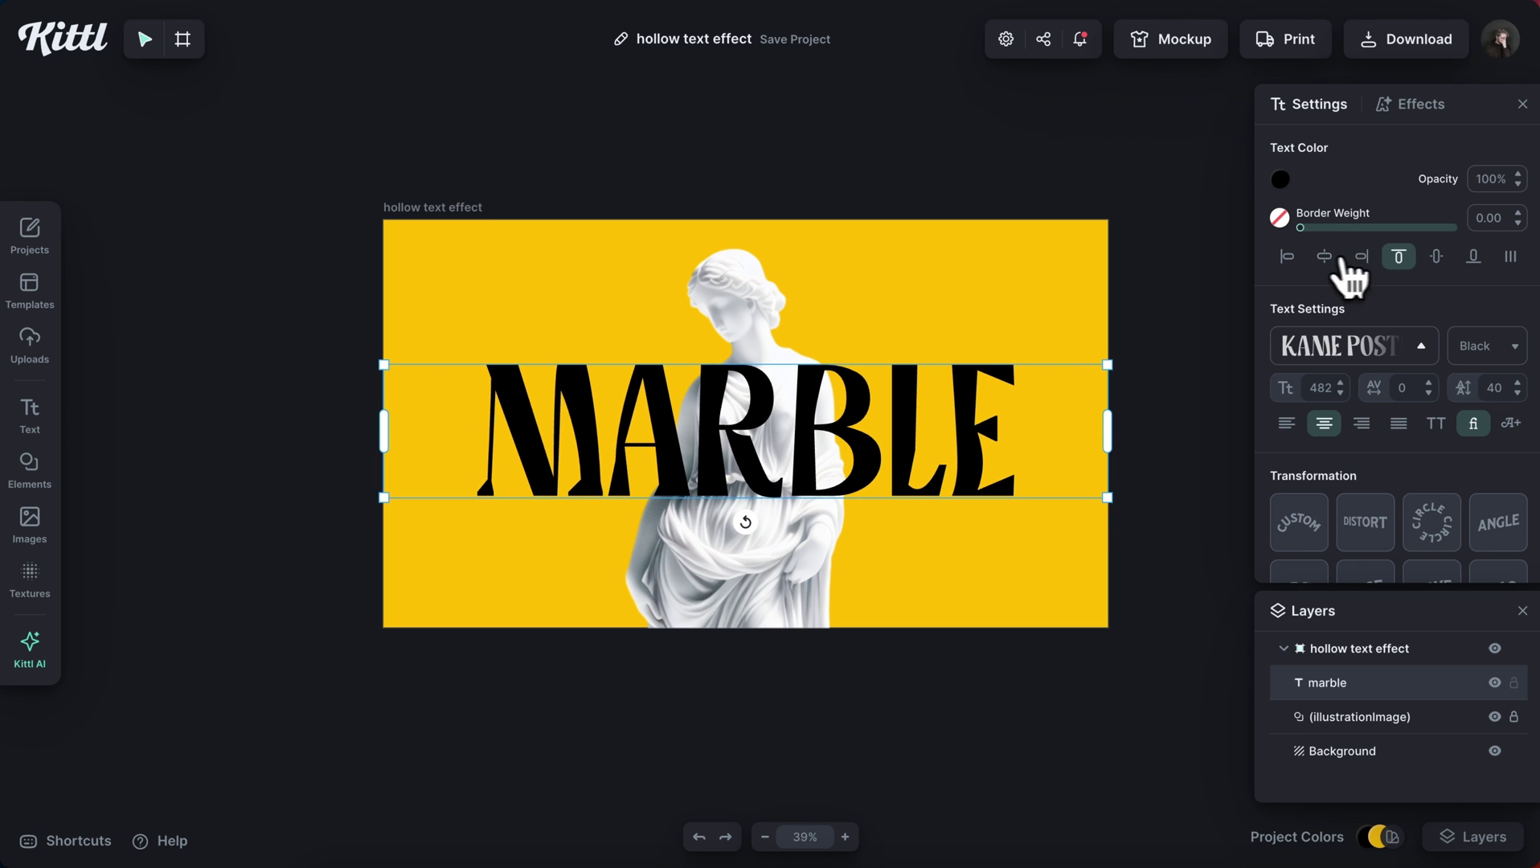
pyautogui.click(1435, 258)
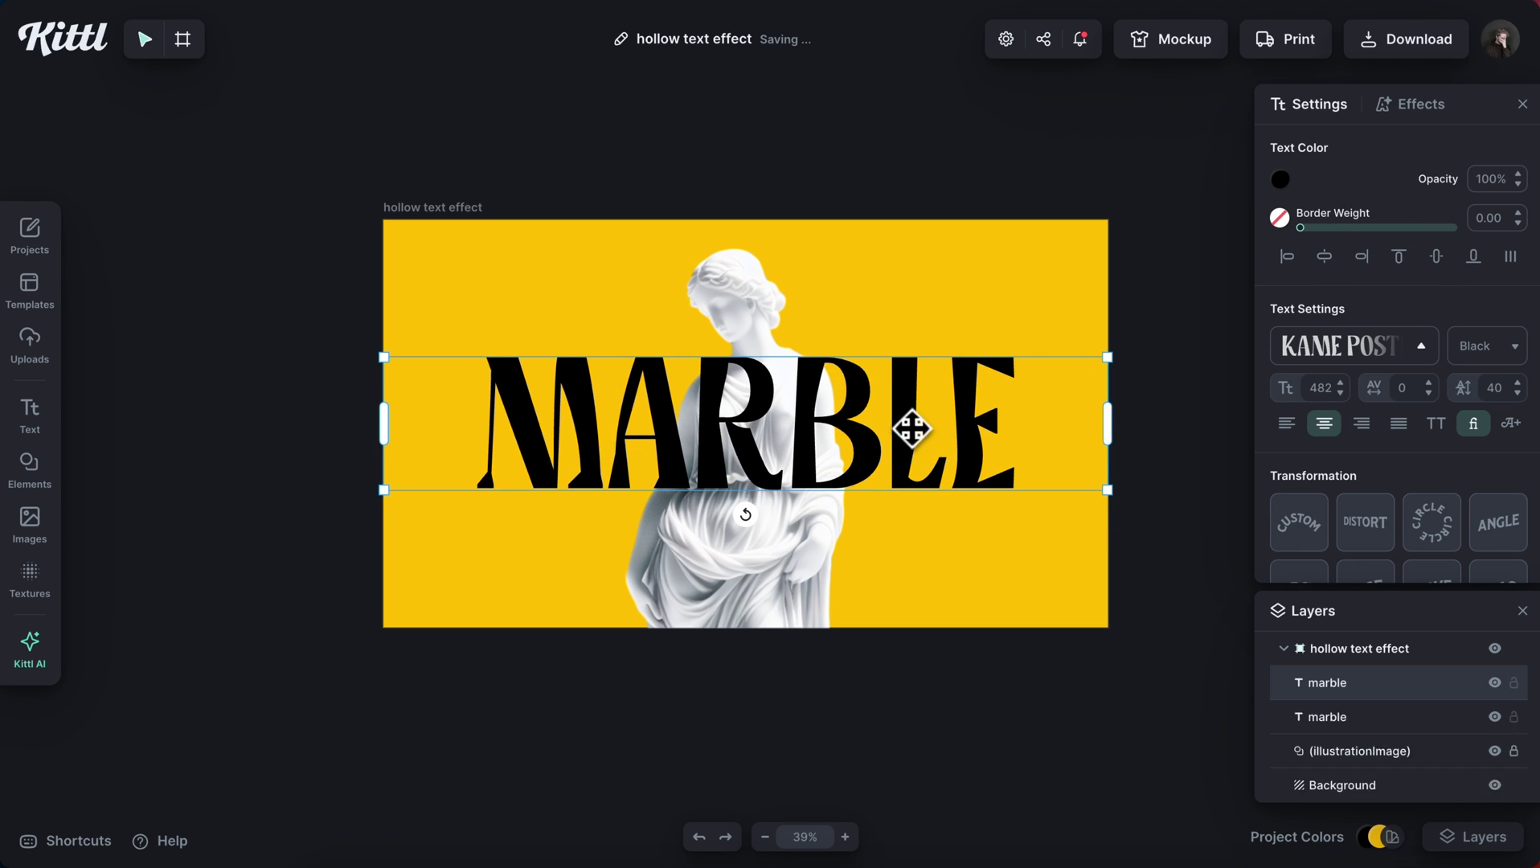
# Duplicate the MARBLE text, offset the copy upward and remove the copy's fill color
pyautogui.moveTo(912, 428); pyautogui.dragTo(909, 342)
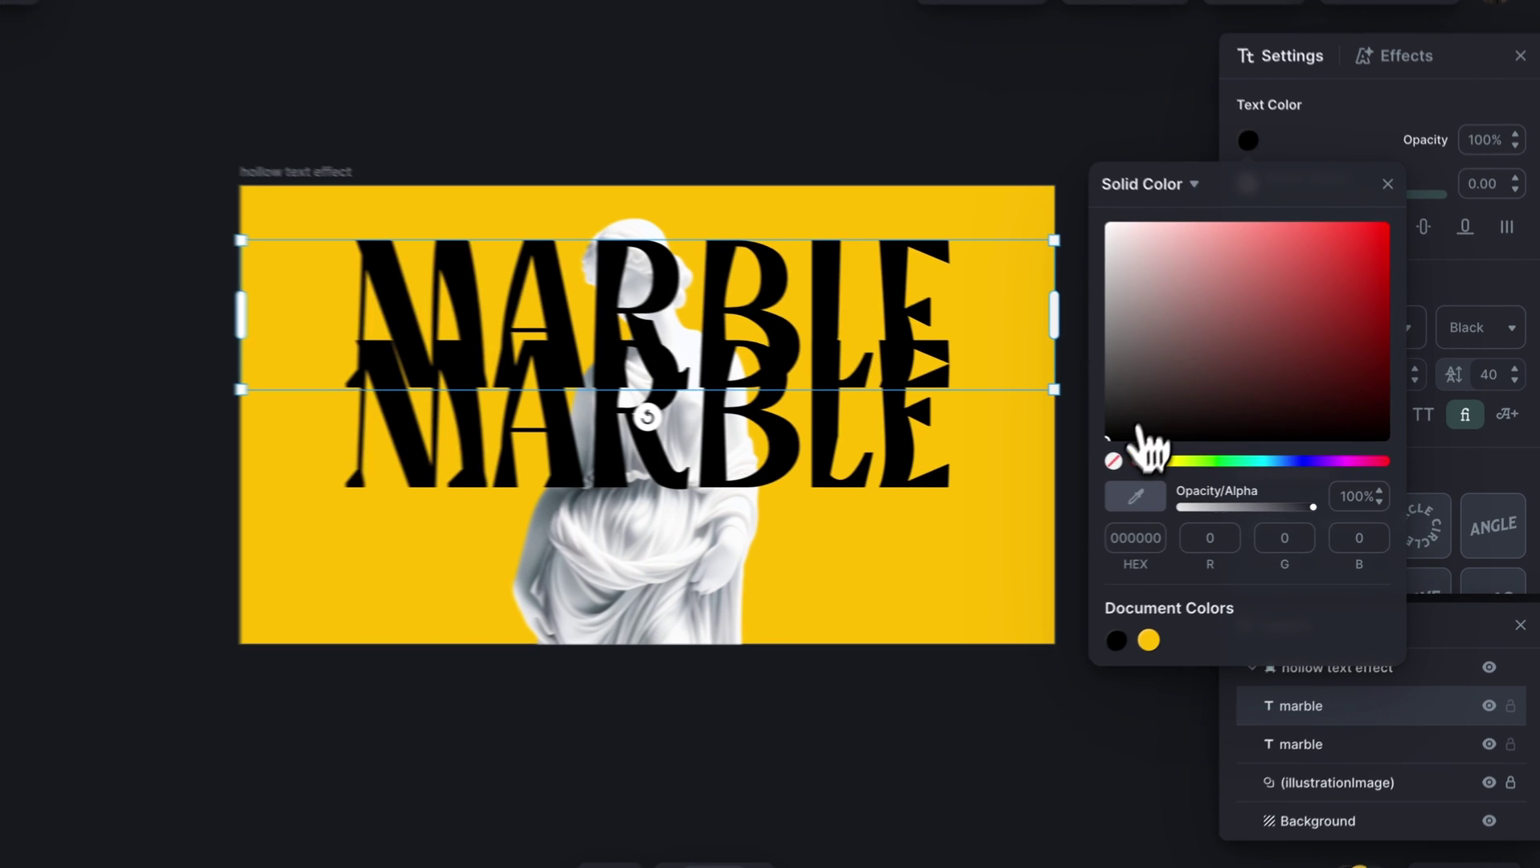
pyautogui.click(1160, 465)
pyautogui.click(1377, 163)
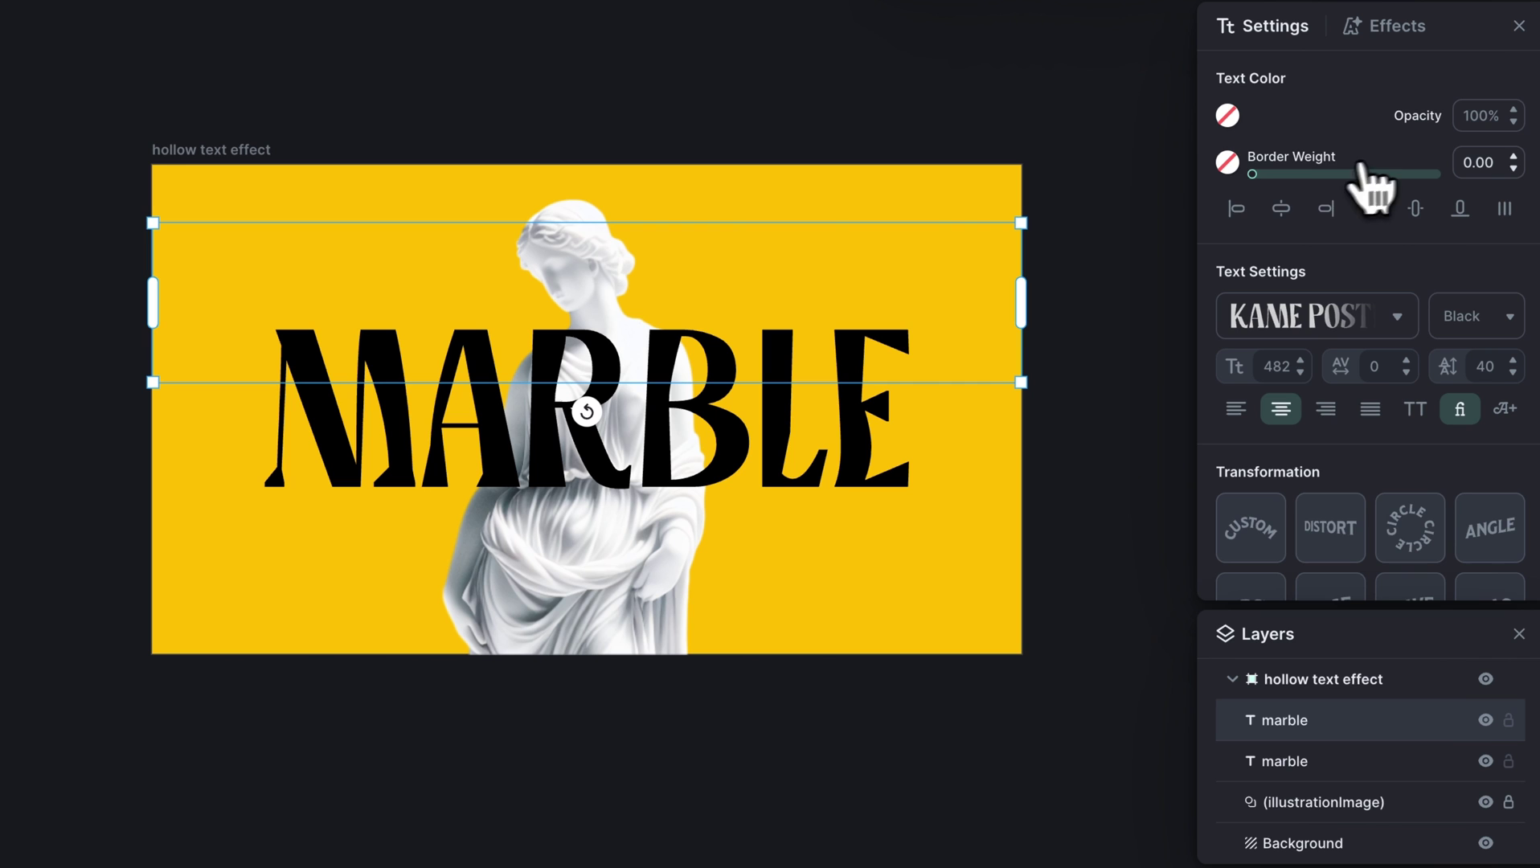
# Give the upper MARBLE copy a black border with a weight of 7.40
pyautogui.click(1228, 163)
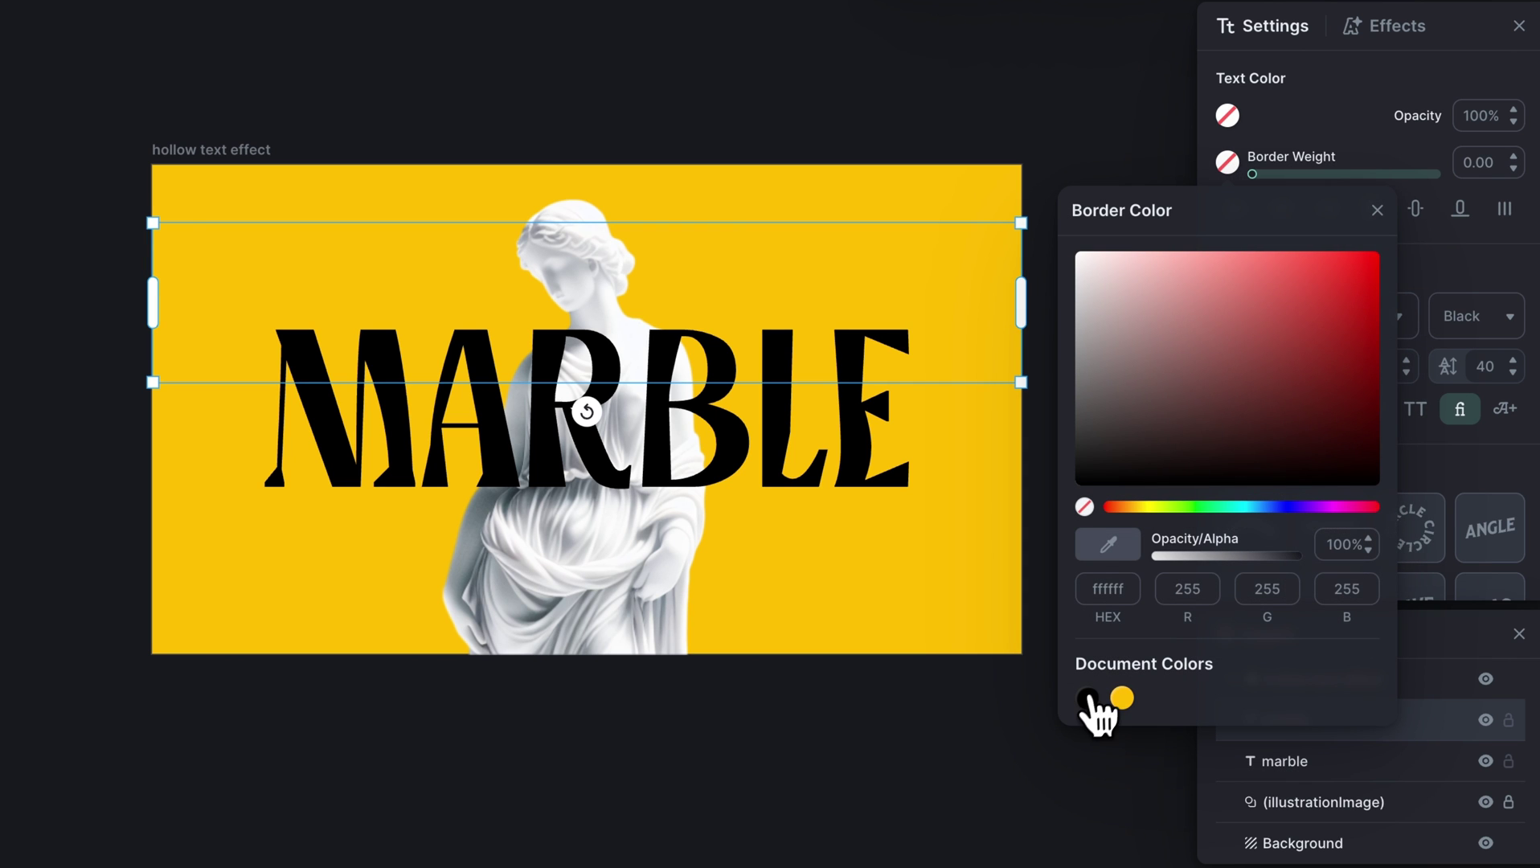
pyautogui.click(1376, 210)
pyautogui.moveTo(1253, 174); pyautogui.dragTo(1264, 175)
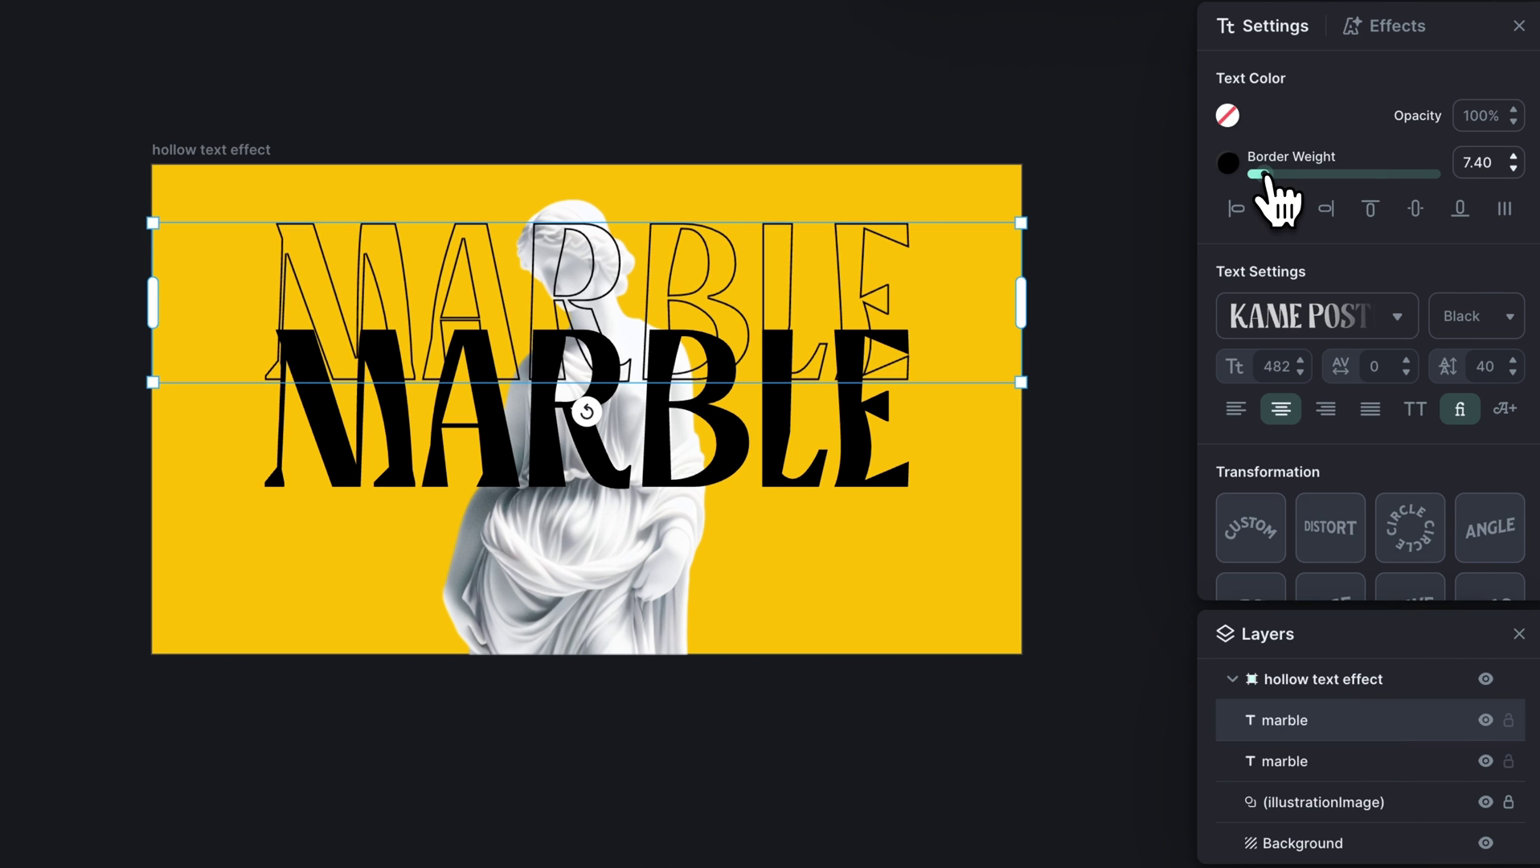
# Send the solid black MARBLE text one layer back so it sits behind the statue
pyautogui.click(850, 432)
pyautogui.rightClick(852, 432)
pyautogui.click(908, 799)
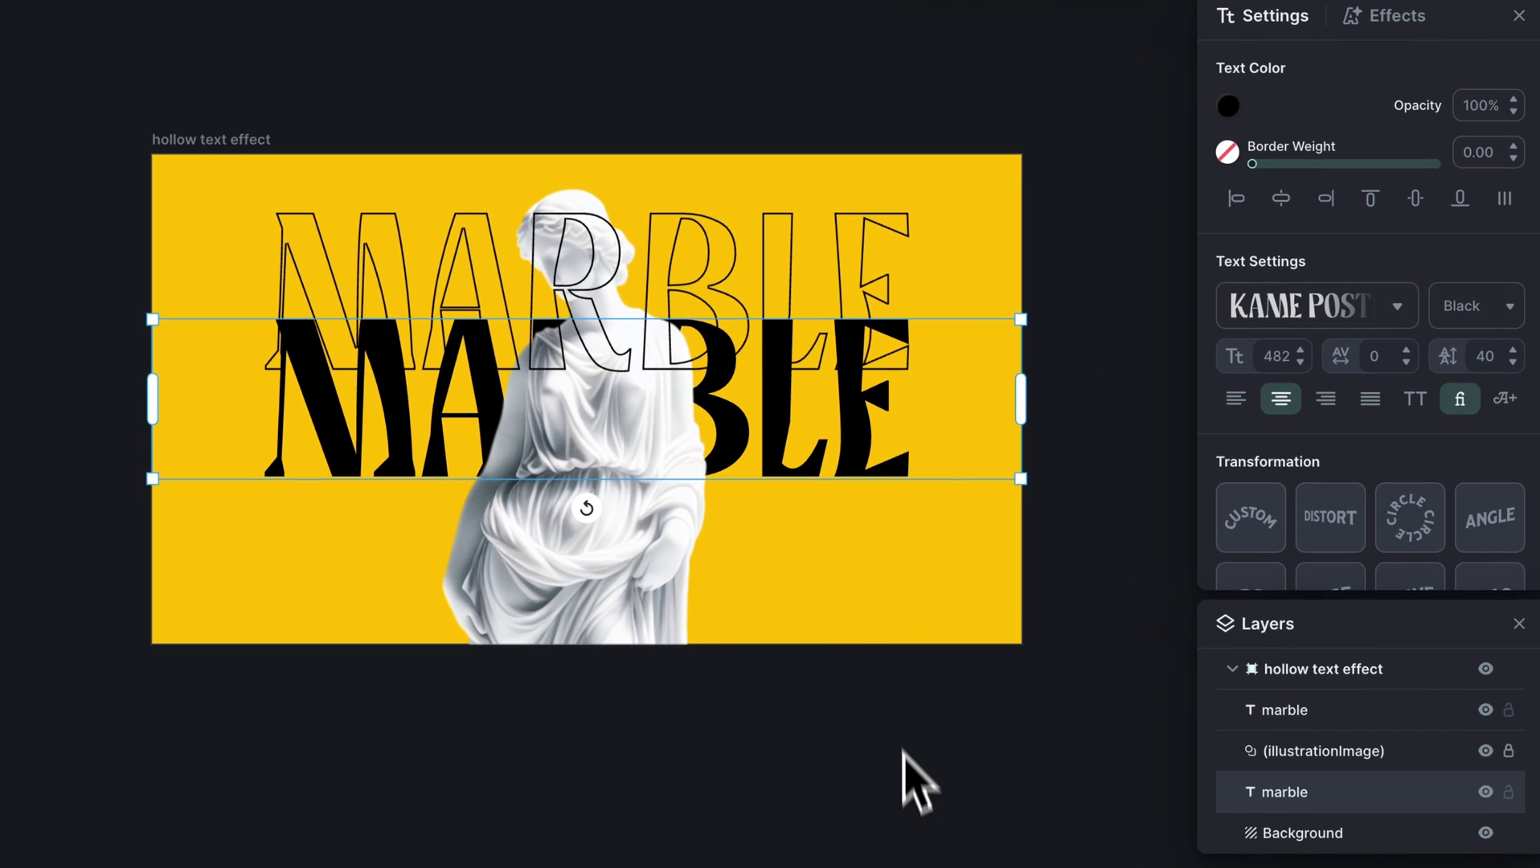
# Align the outlined and solid MARBLE texts exactly over each other at the artboard's vertical middle
pyautogui.keyDown('shift'); pyautogui.click(844, 301); pyautogui.keyUp('shift')
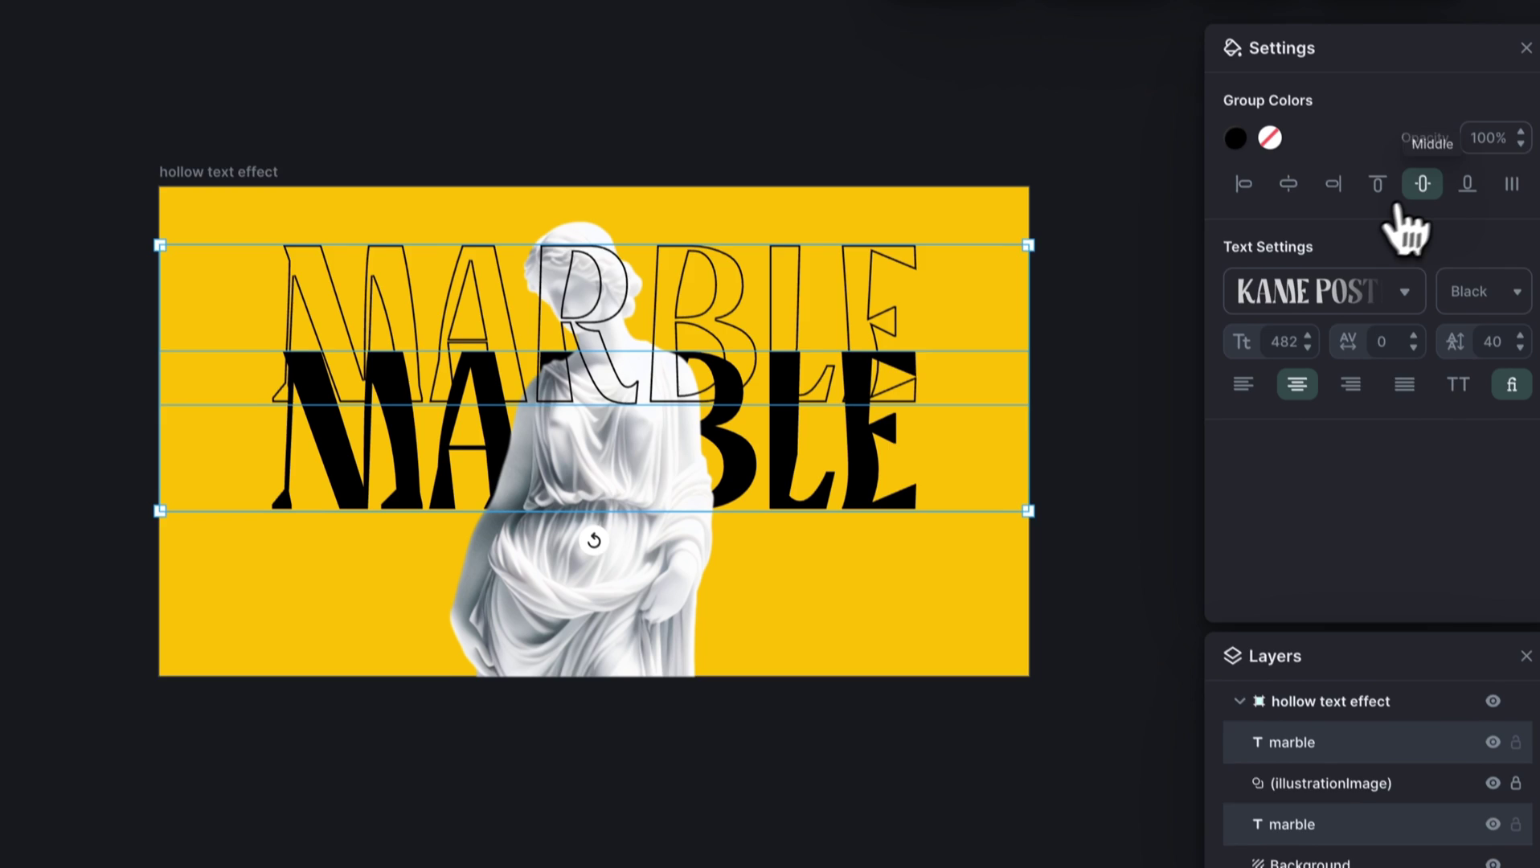
pyautogui.click(1416, 151)
pyautogui.moveTo(867, 397); pyautogui.dragTo(862, 464)
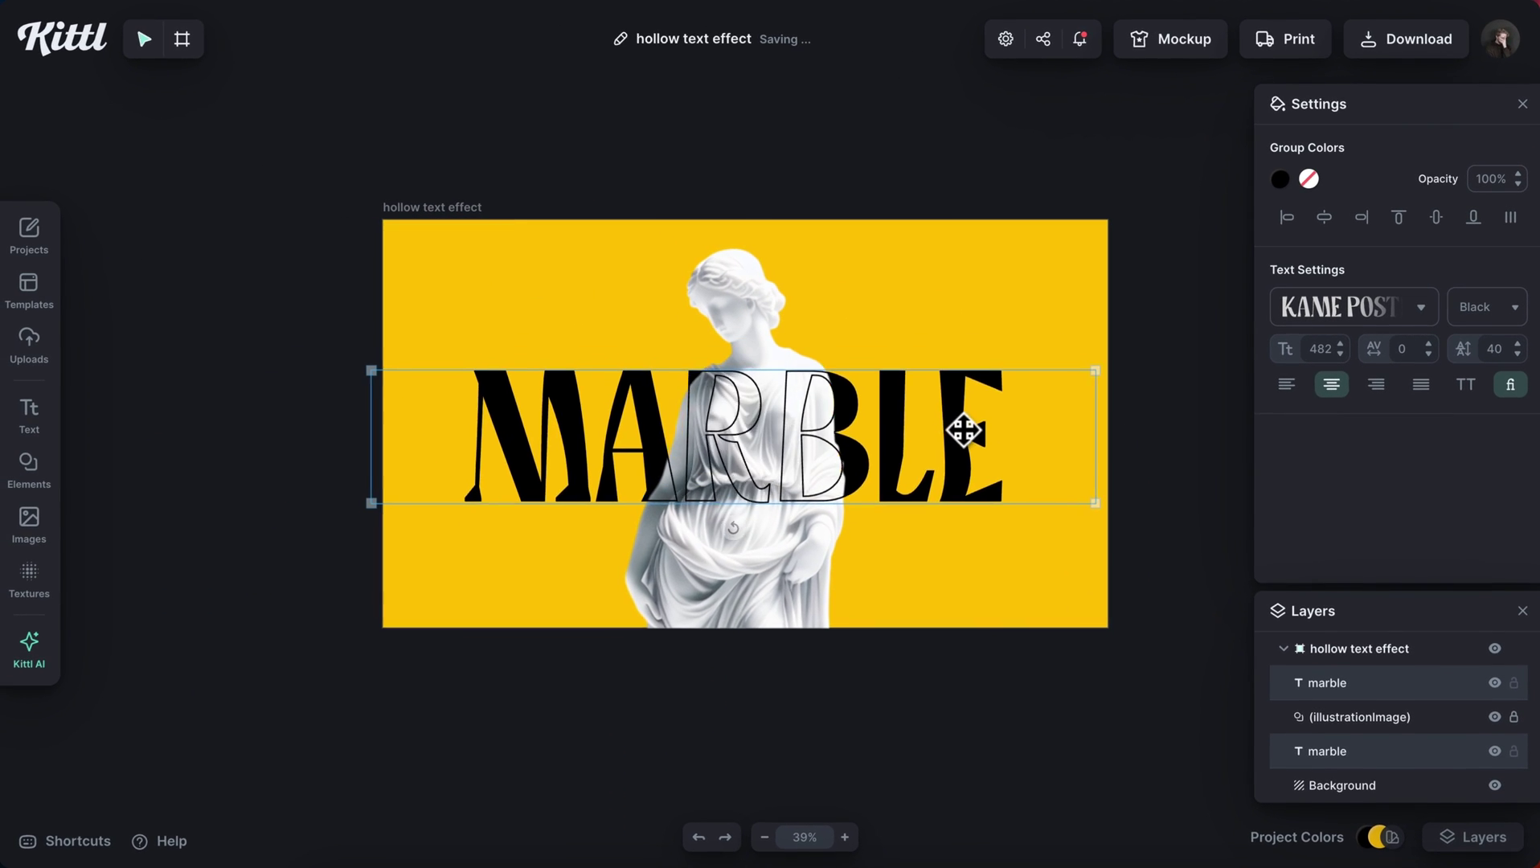
pyautogui.moveTo(964, 432); pyautogui.dragTo(961, 421)
pyautogui.click(977, 658)
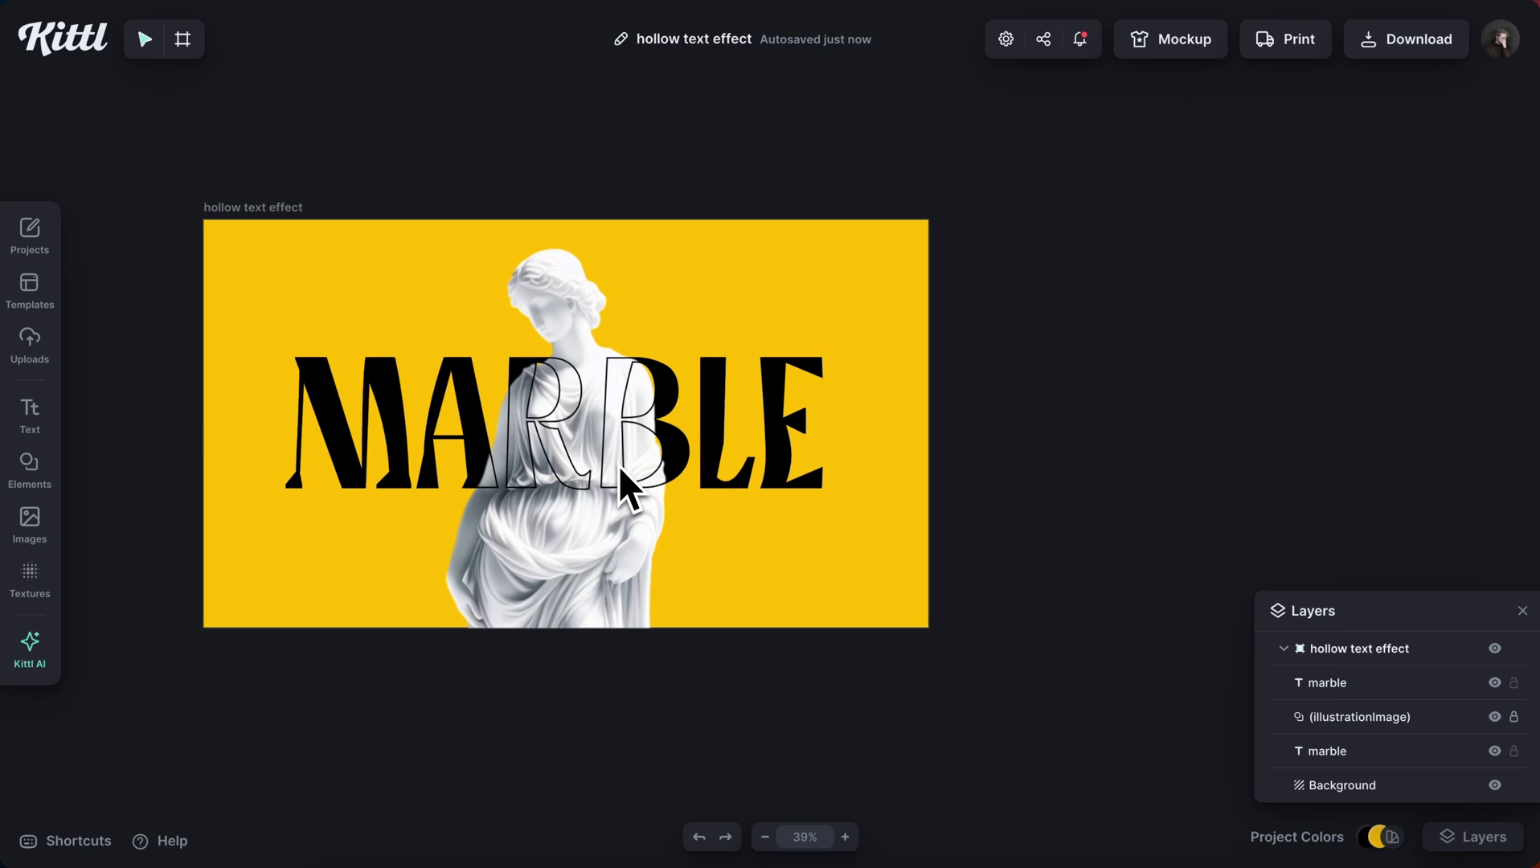
# Duplicate the artboard beside the original and delete both MARBLE texts from the copy
pyautogui.moveTo(214, 210); pyautogui.dragTo(1081, 277)
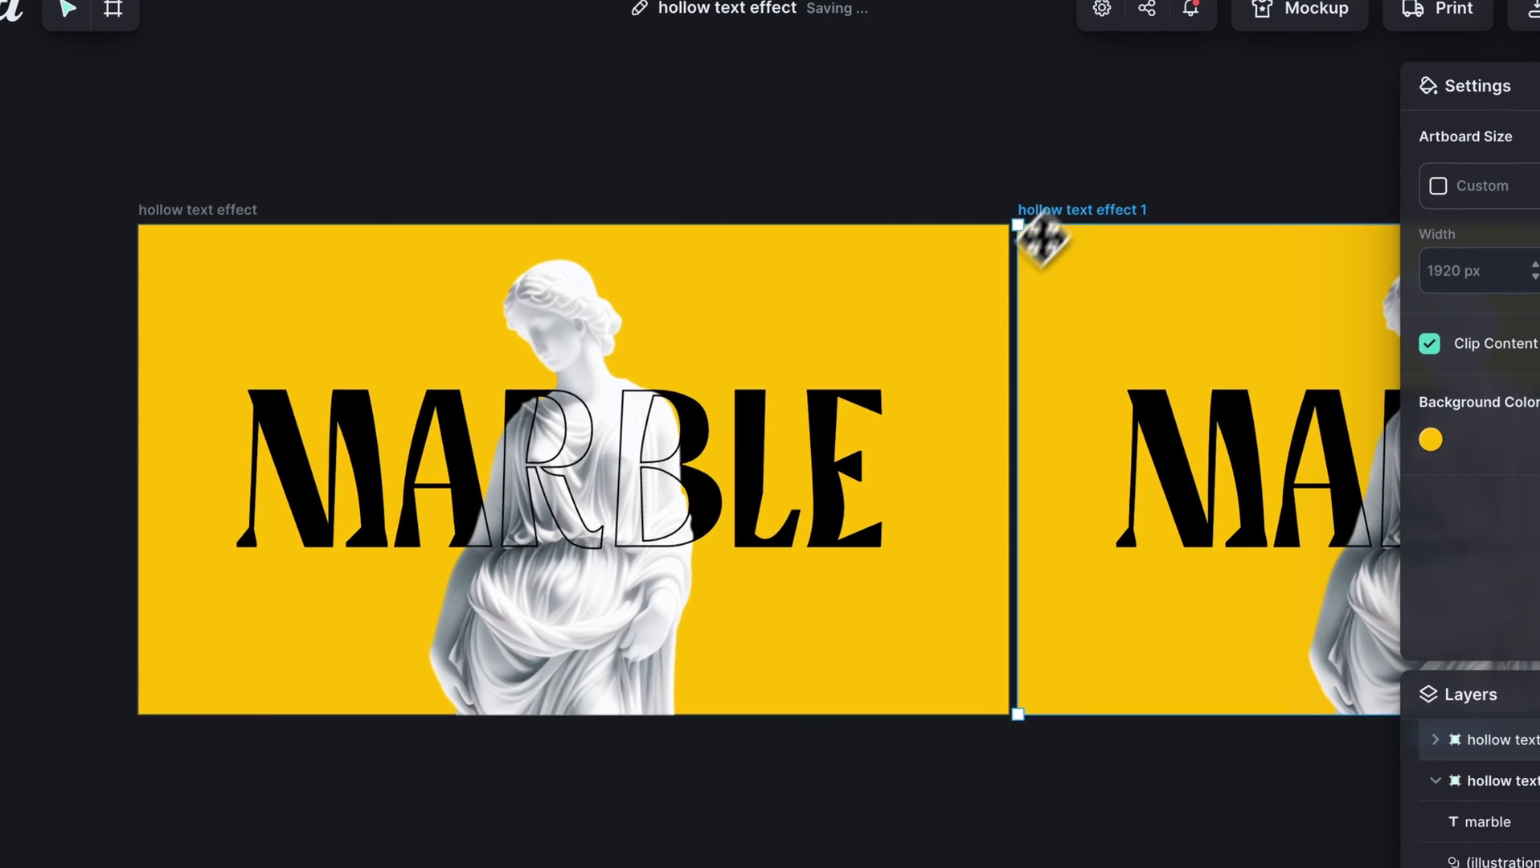
pyautogui.hscroll(10, 865, 463)
pyautogui.hscroll(-2, 853, 464)
pyautogui.click(579, 455)
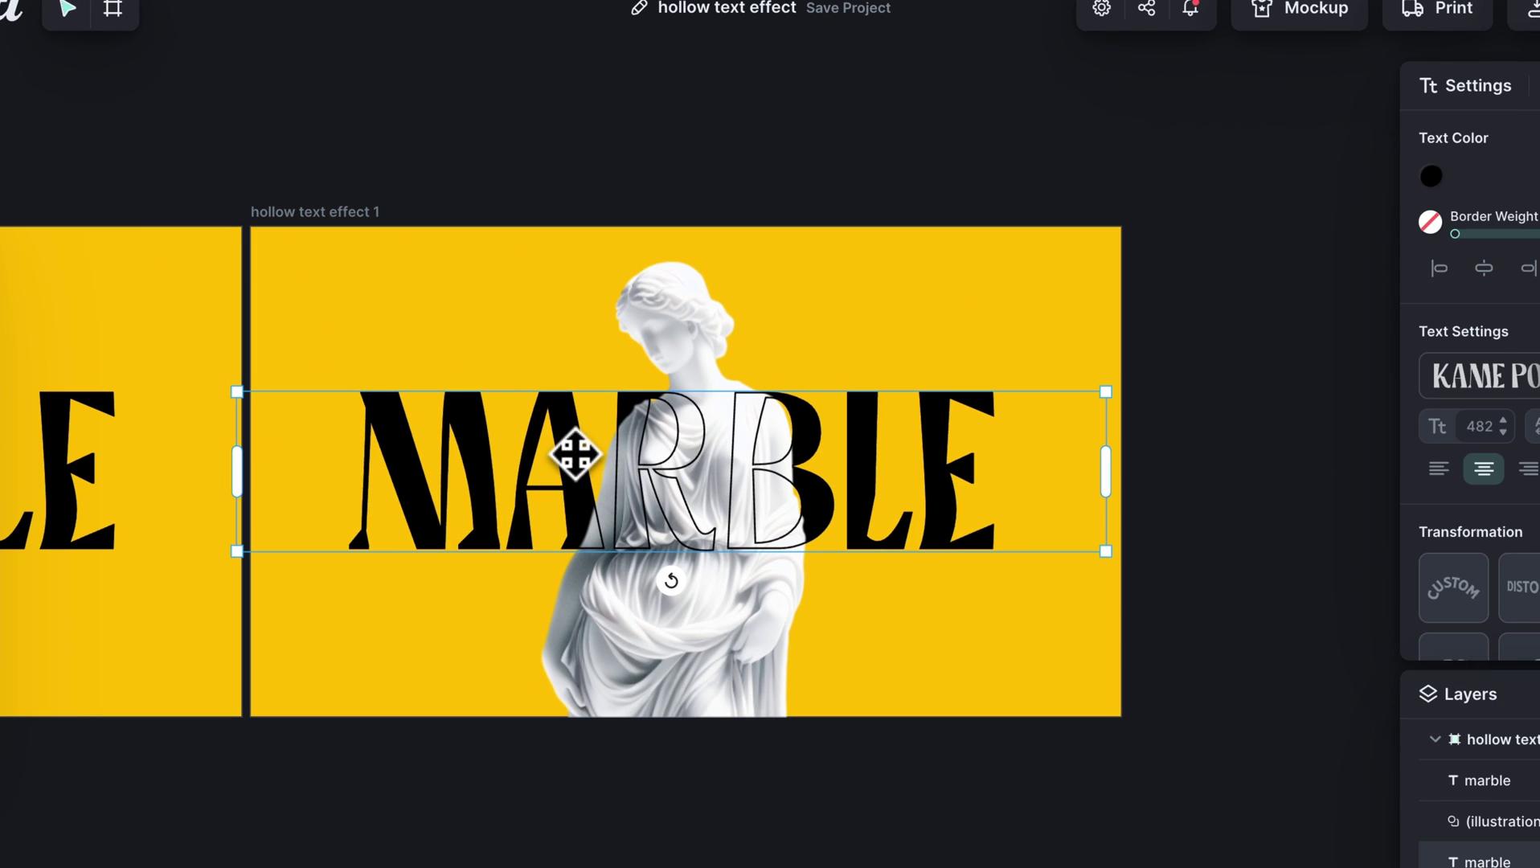
pyautogui.press('Delete')
pyautogui.press('Delete')
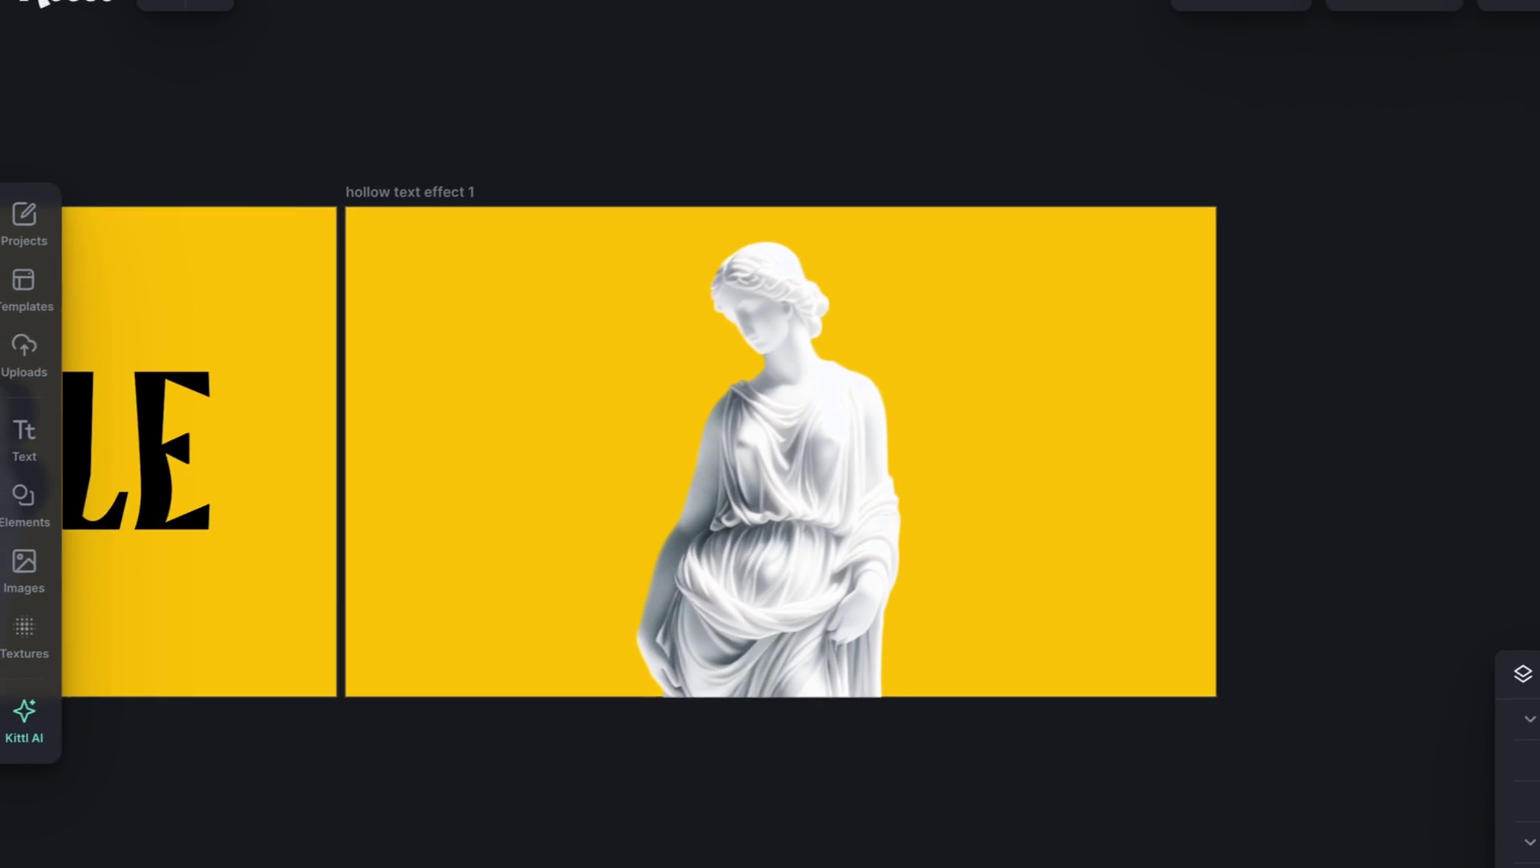
# Insert the four-pointed star from the Mid Century Design abstract elements into the duplicated artboard
pyautogui.click(37, 503)
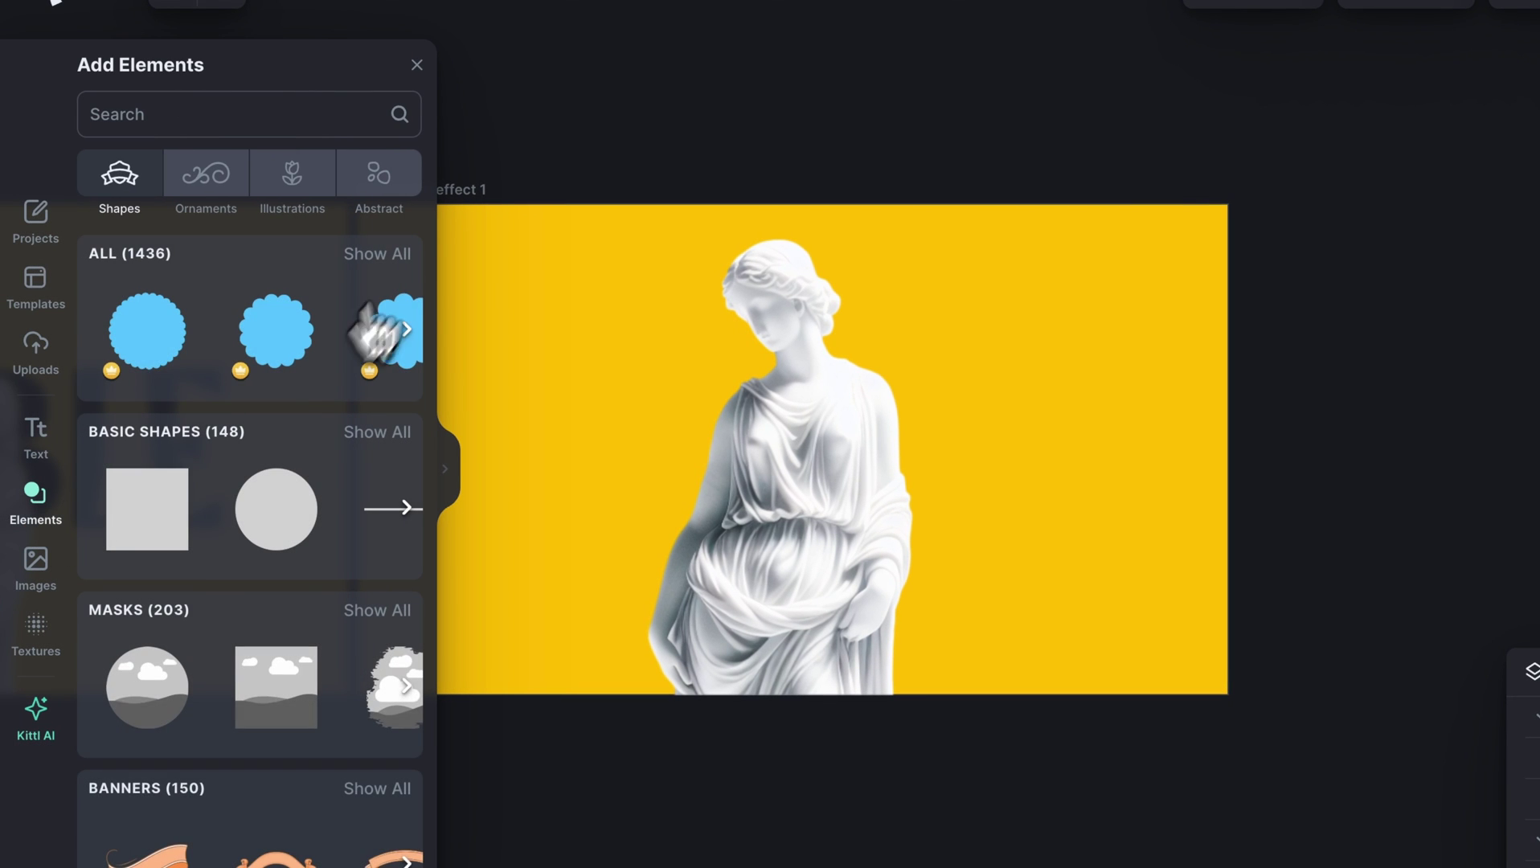
pyautogui.click(382, 192)
pyautogui.scroll(-10, 233, 599)
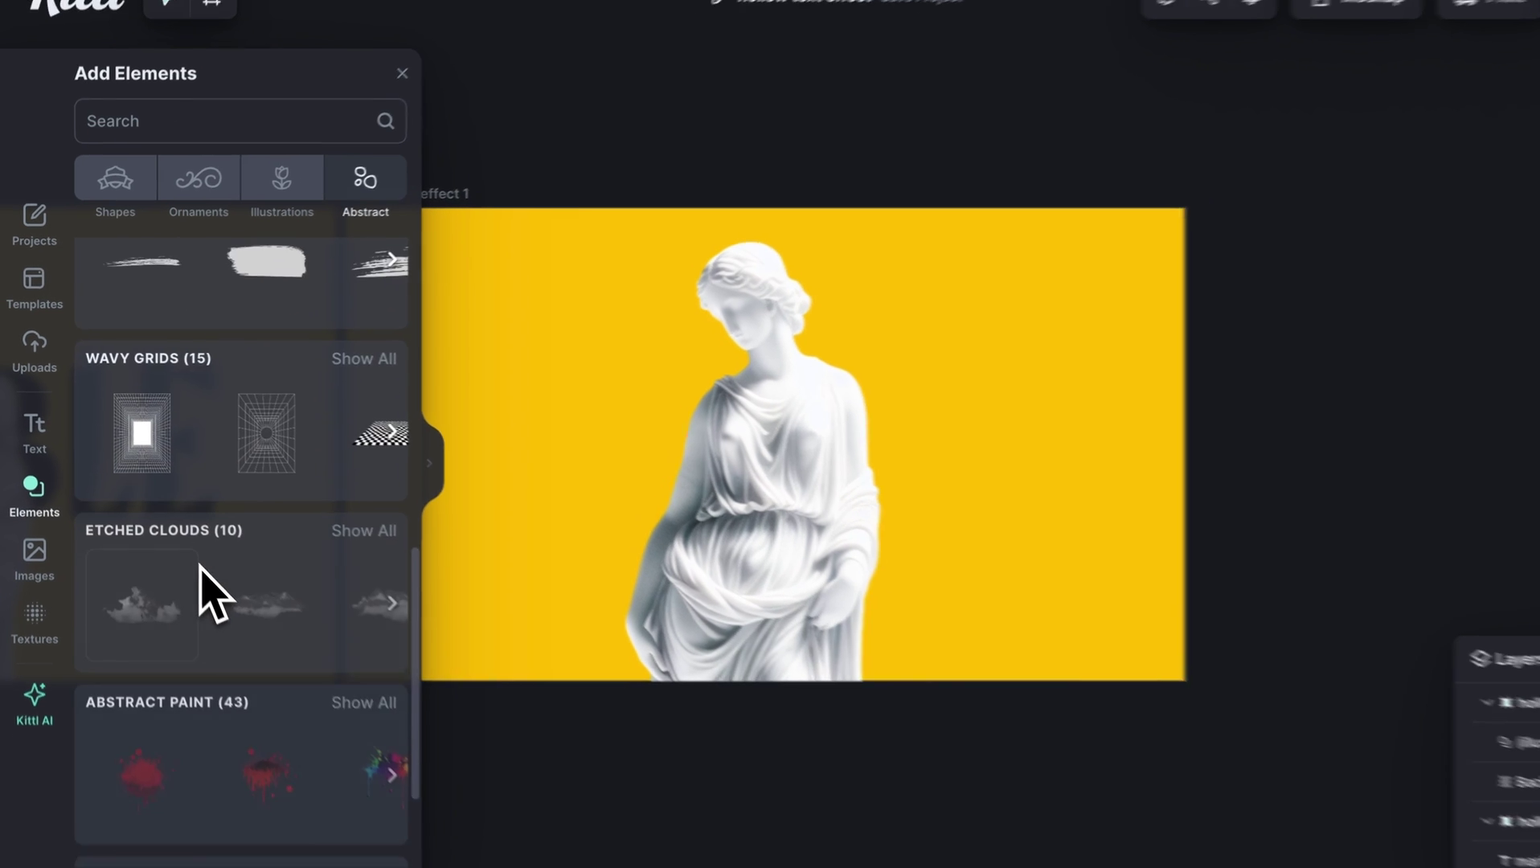
pyautogui.scroll(-6, 199, 565)
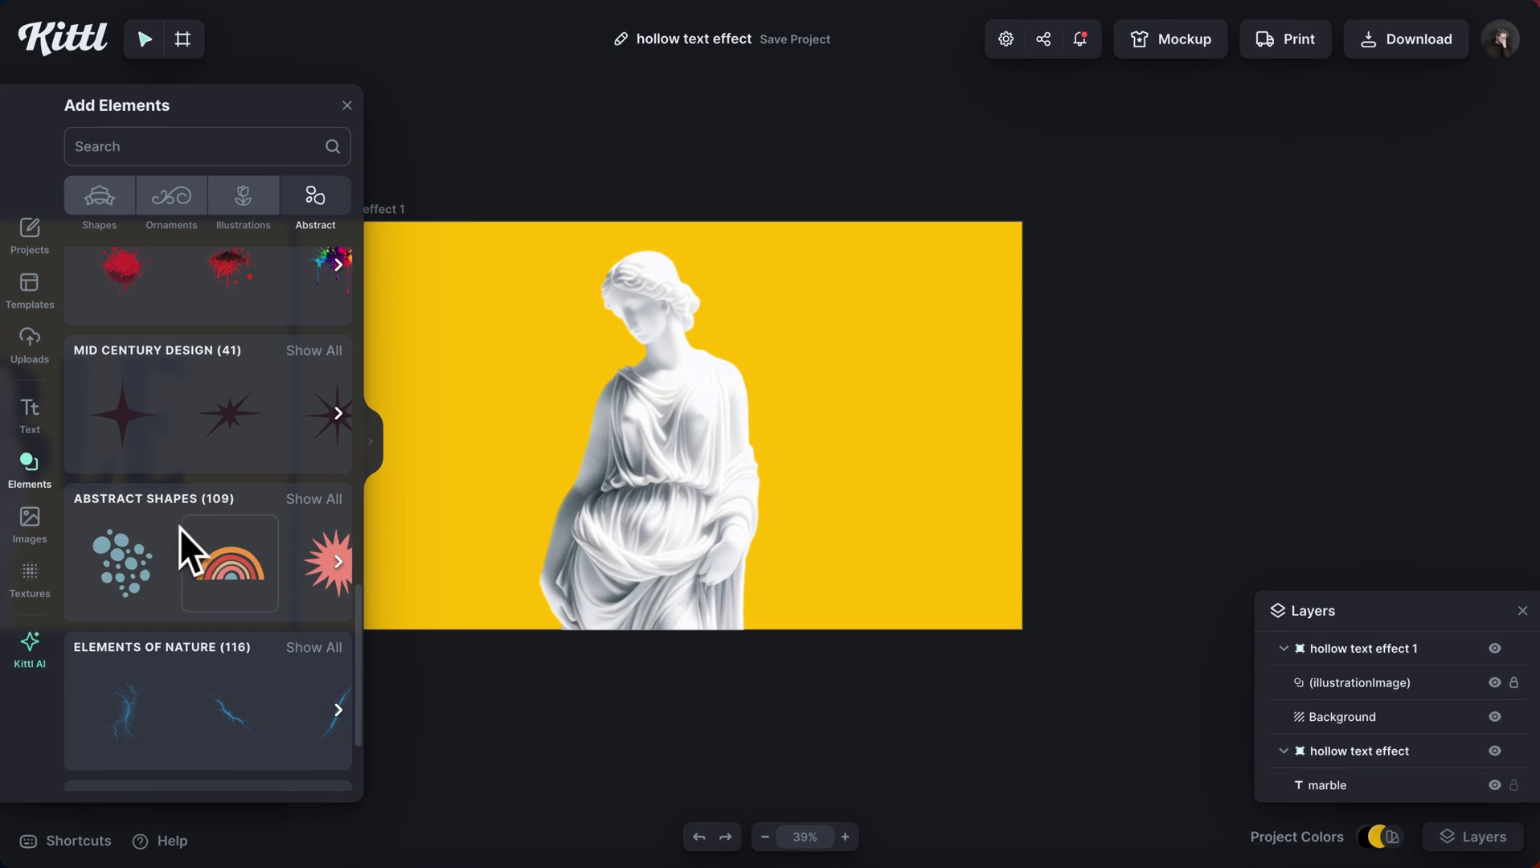
pyautogui.click(123, 414)
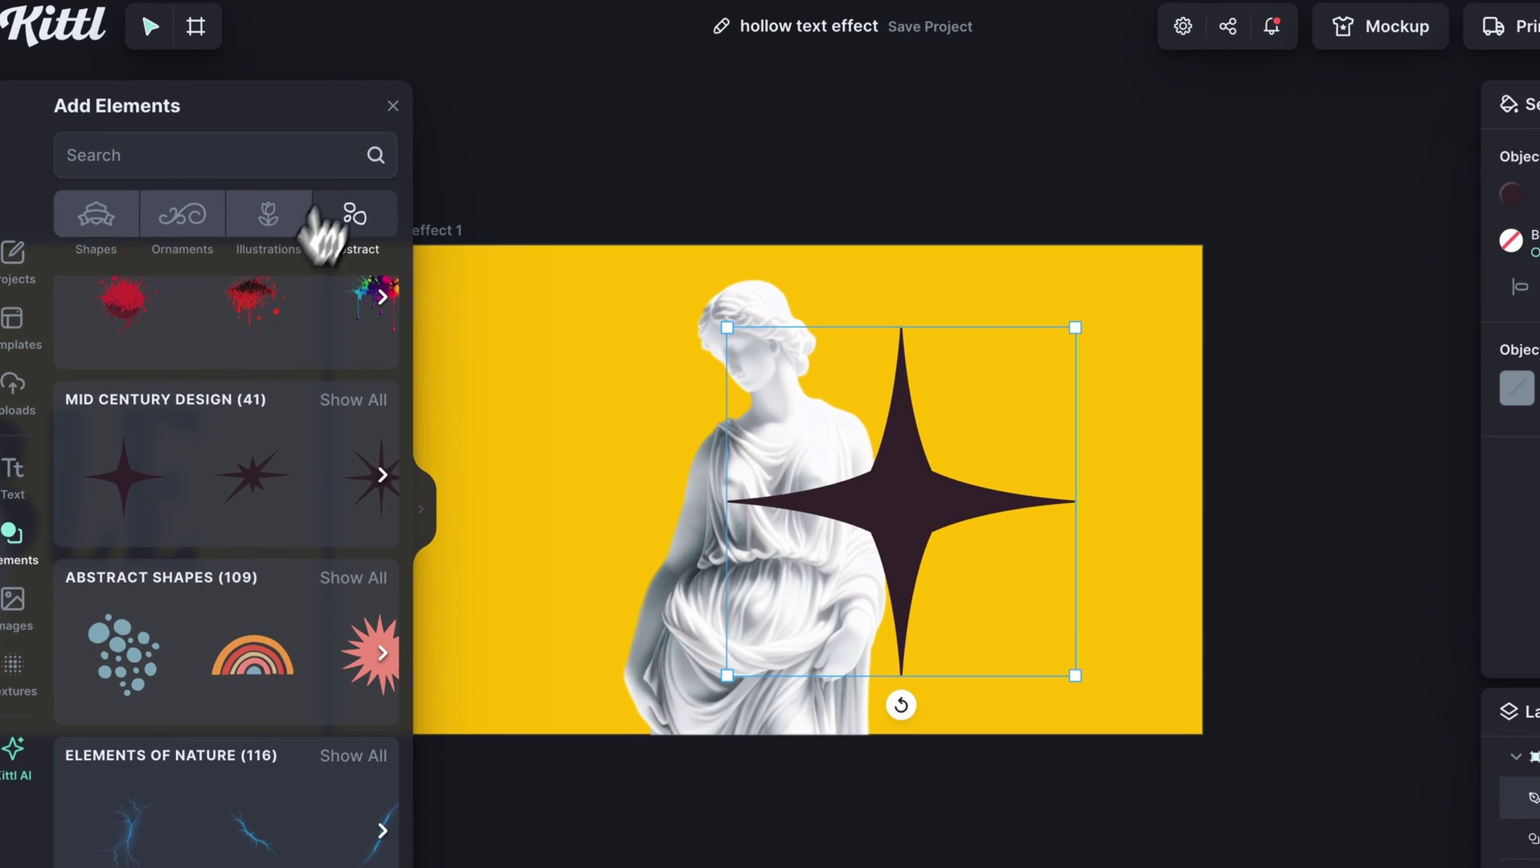
pyautogui.click(393, 105)
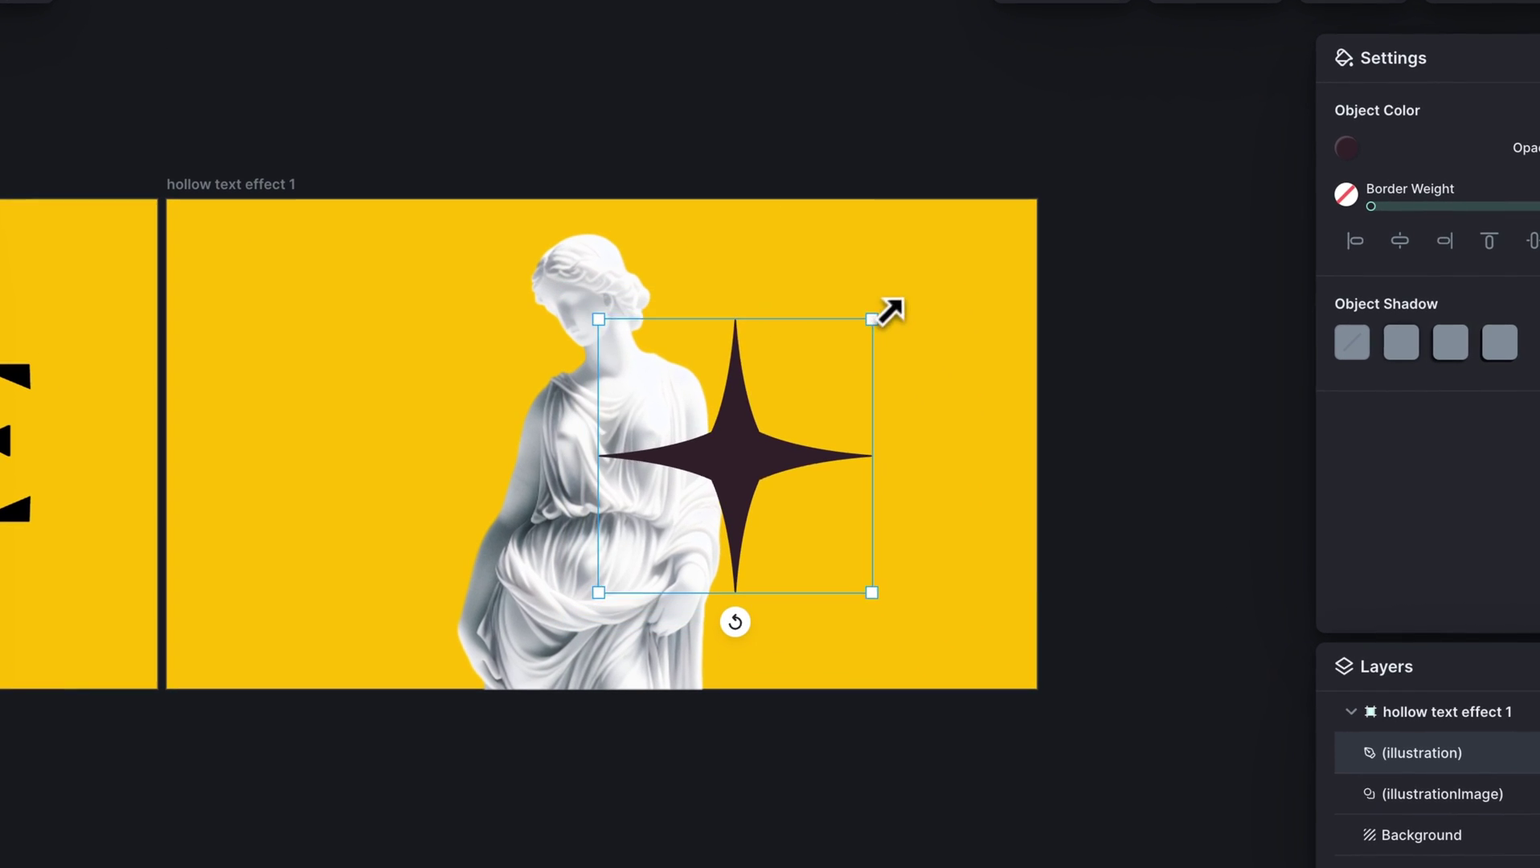
# Shrink the star, placing it beside the statue's arm at the lower left of the figure, and recolor it black (000000)
pyautogui.moveTo(890, 310); pyautogui.dragTo(855, 365)
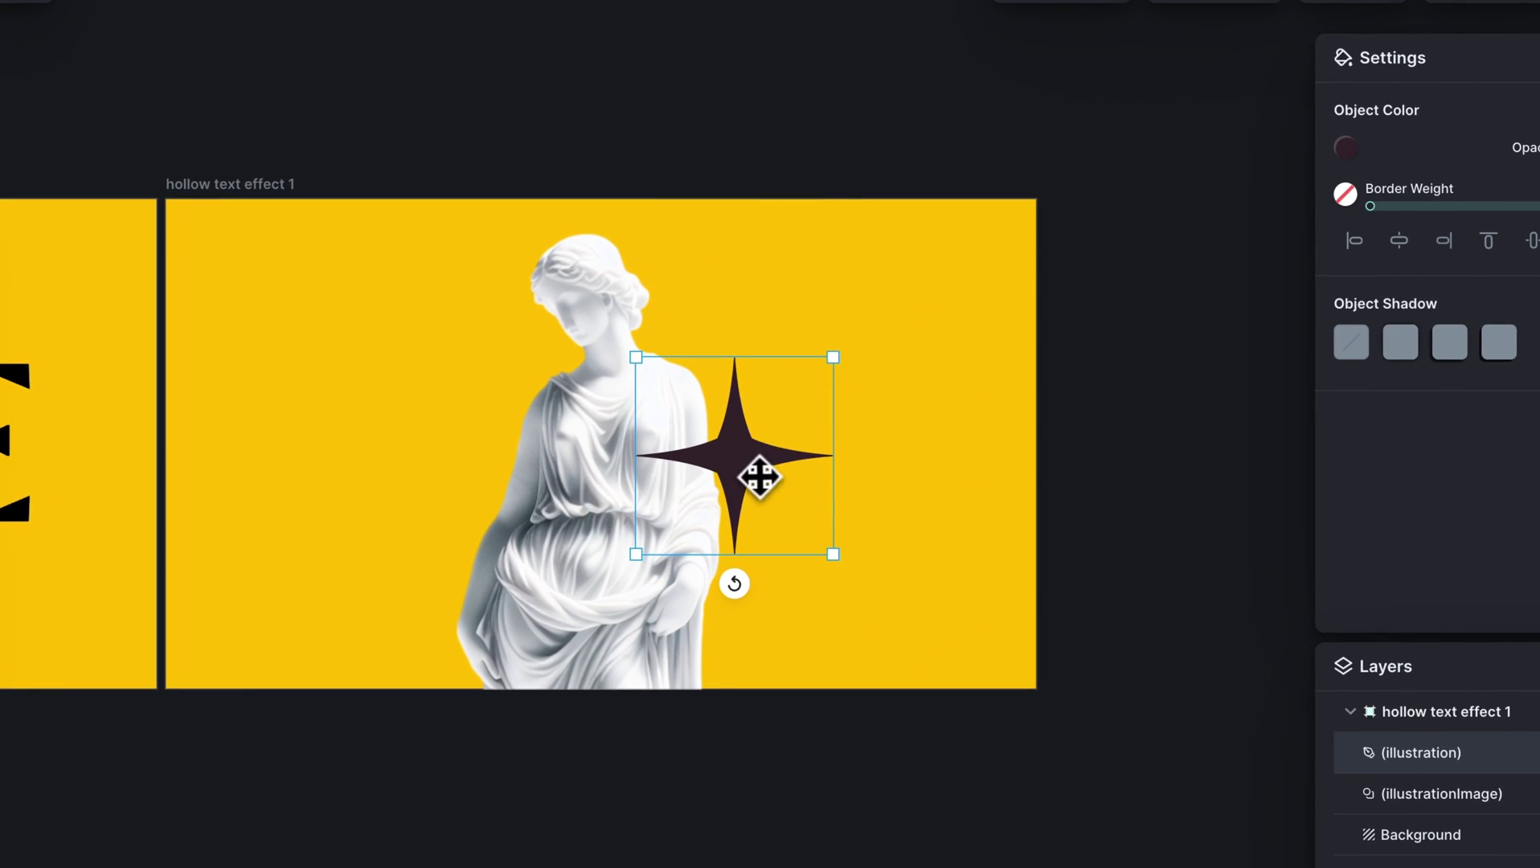
pyautogui.moveTo(760, 478); pyautogui.dragTo(461, 566)
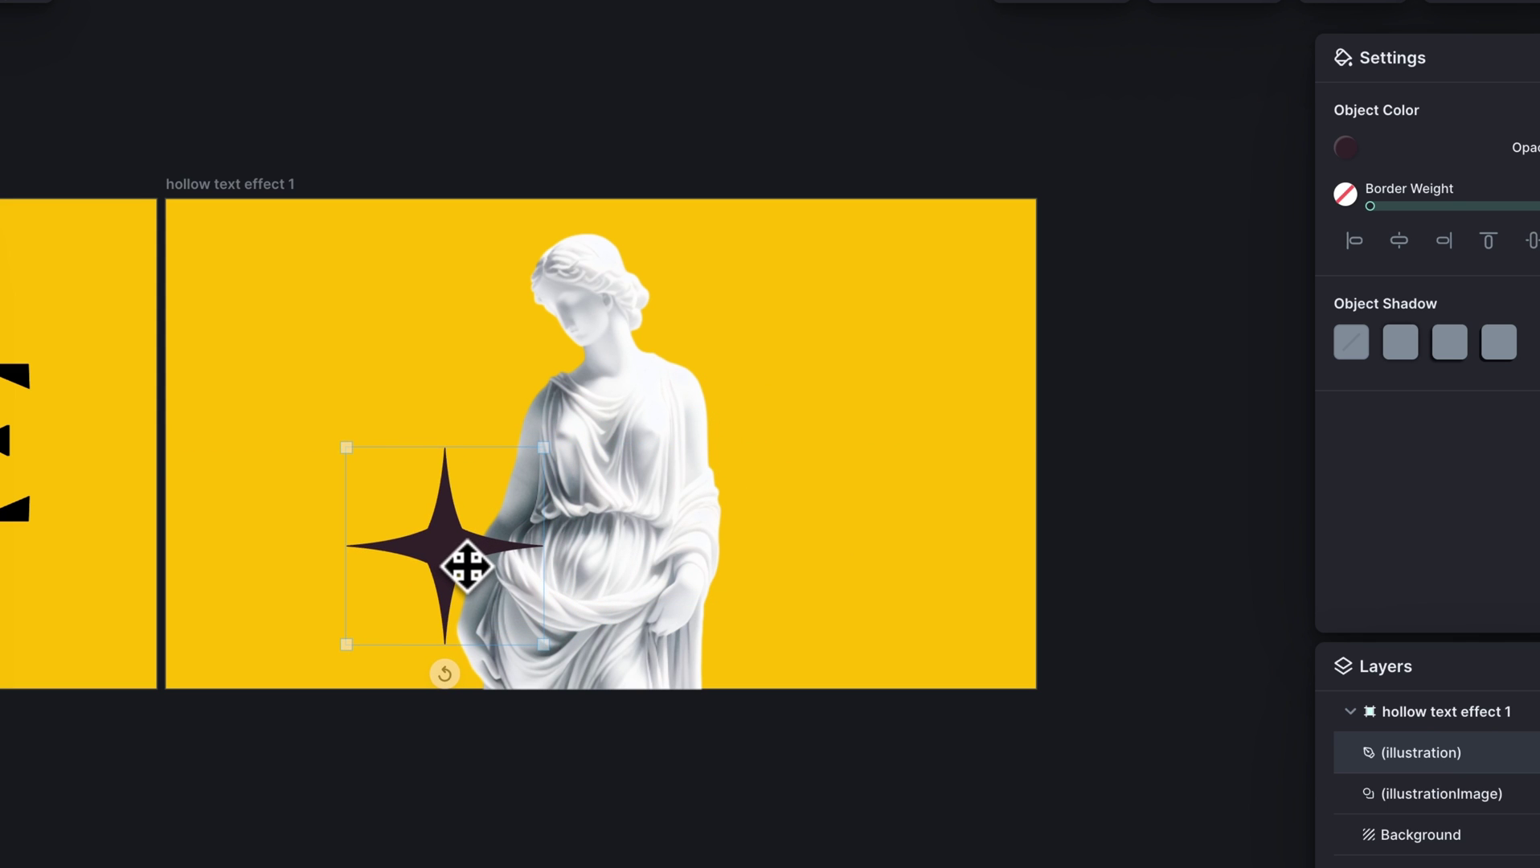
pyautogui.click(1346, 148)
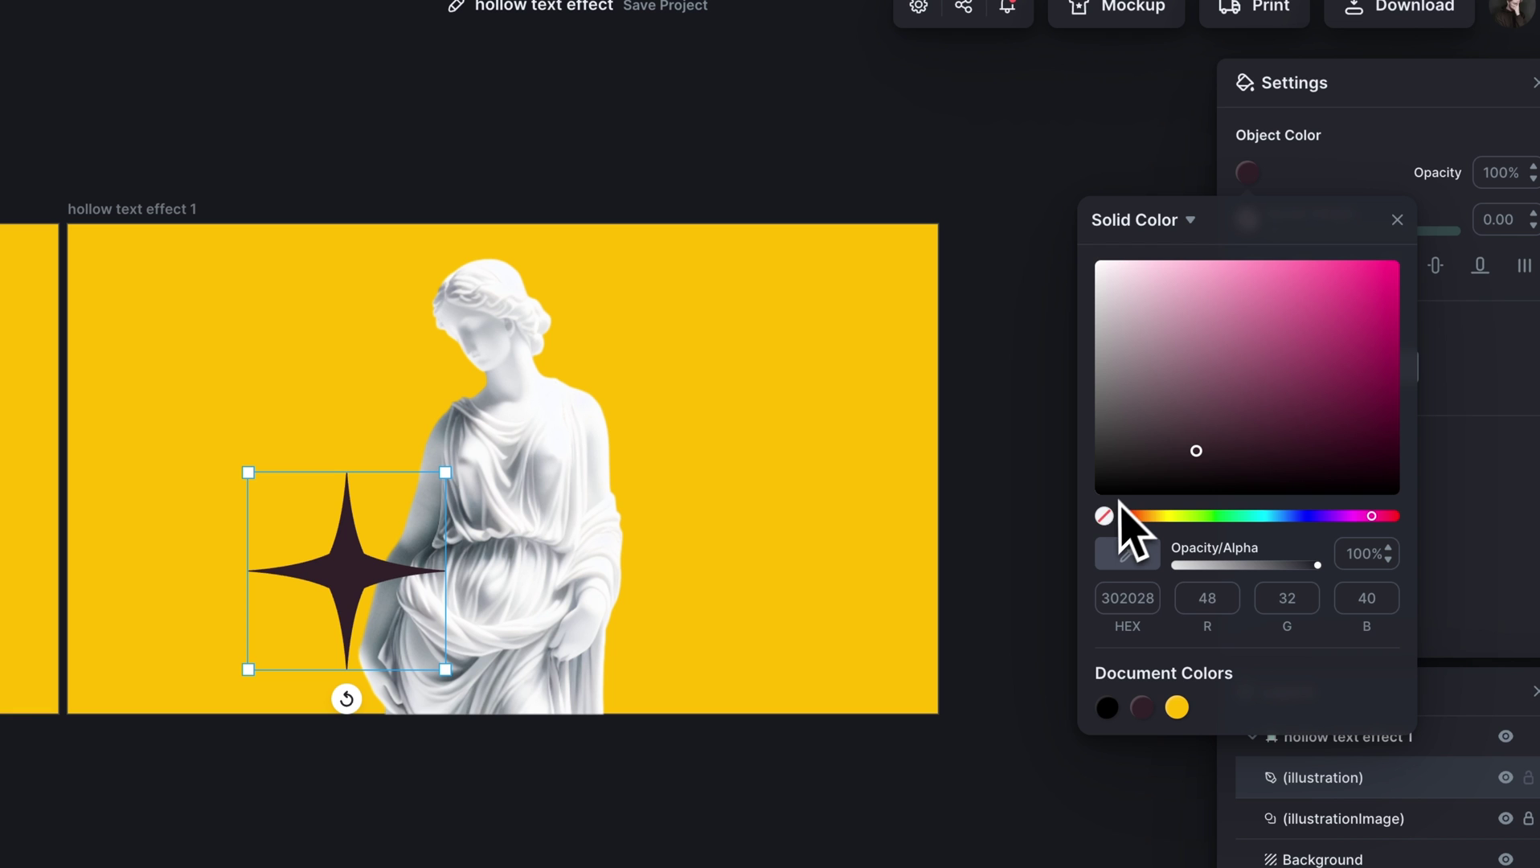
pyautogui.click(1100, 493)
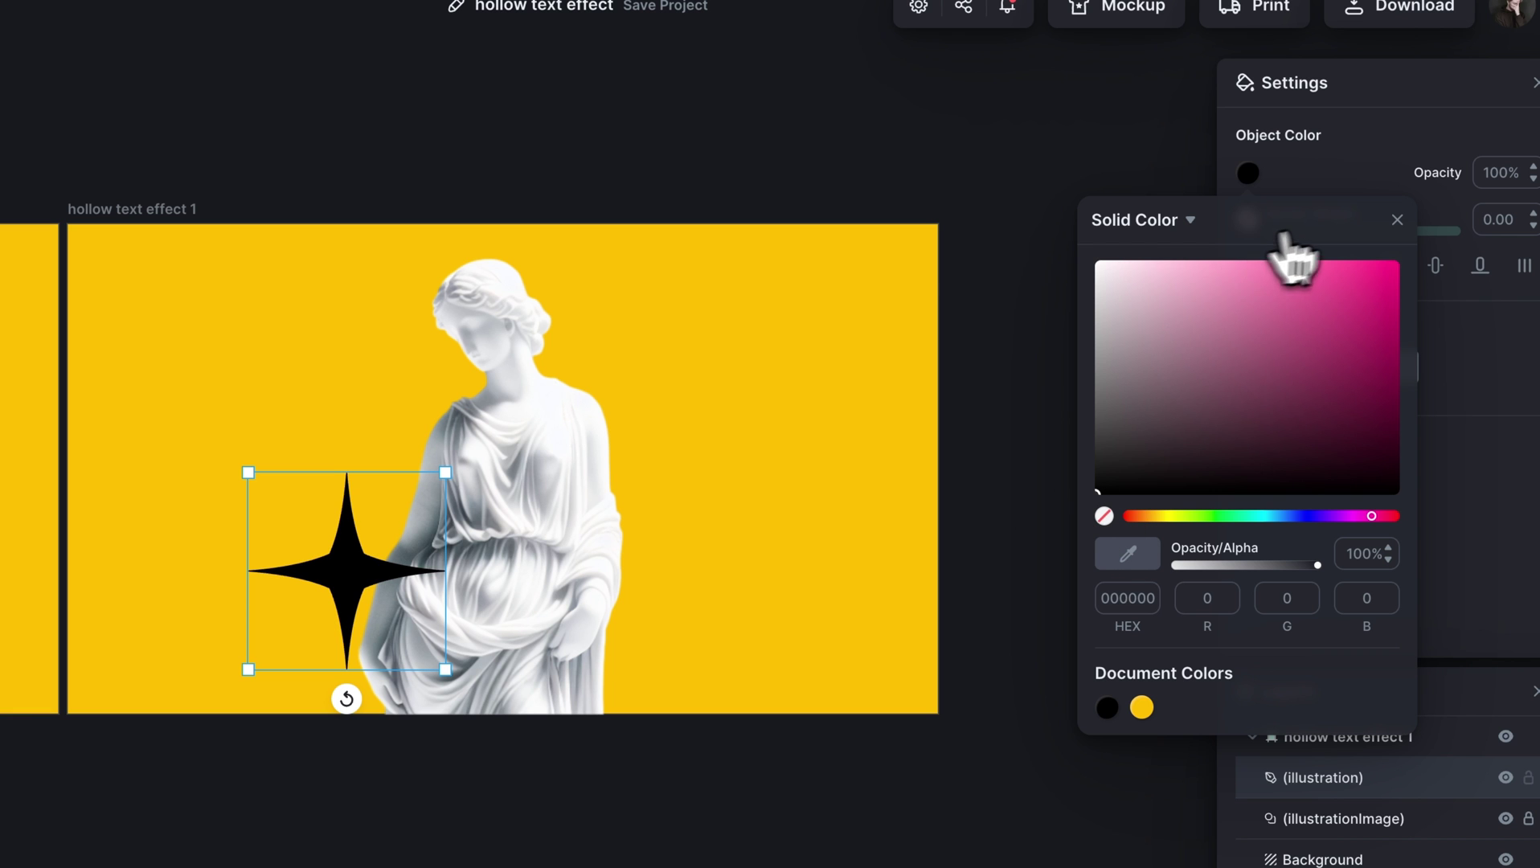
pyautogui.click(1395, 221)
# Duplicate the black star slightly above the original and turn the copy into an unfilled star with a black border
pyautogui.moveTo(360, 571); pyautogui.dragTo(358, 517)
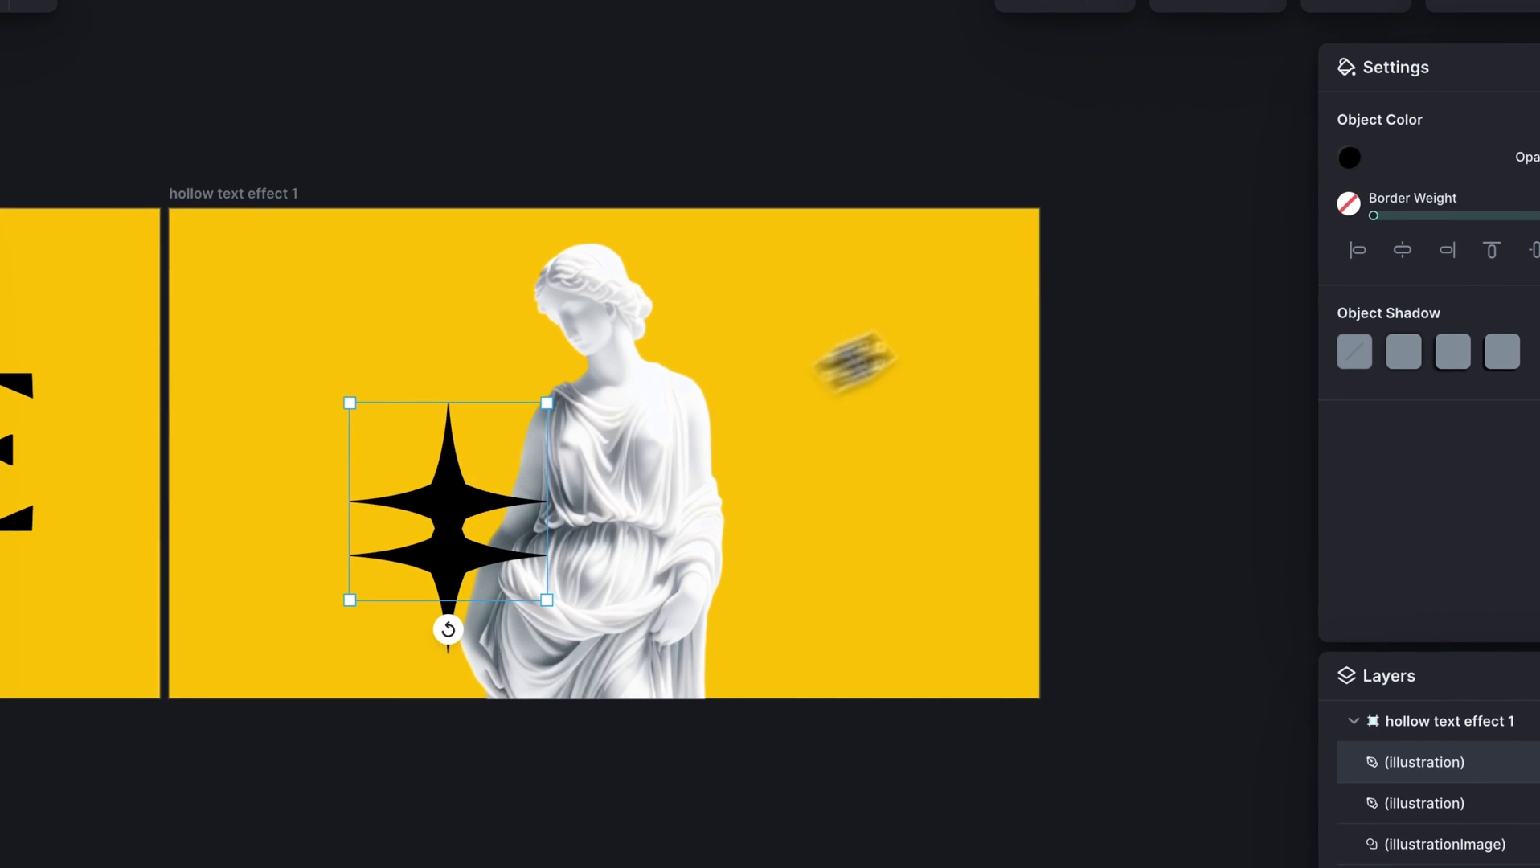
pyautogui.click(1350, 157)
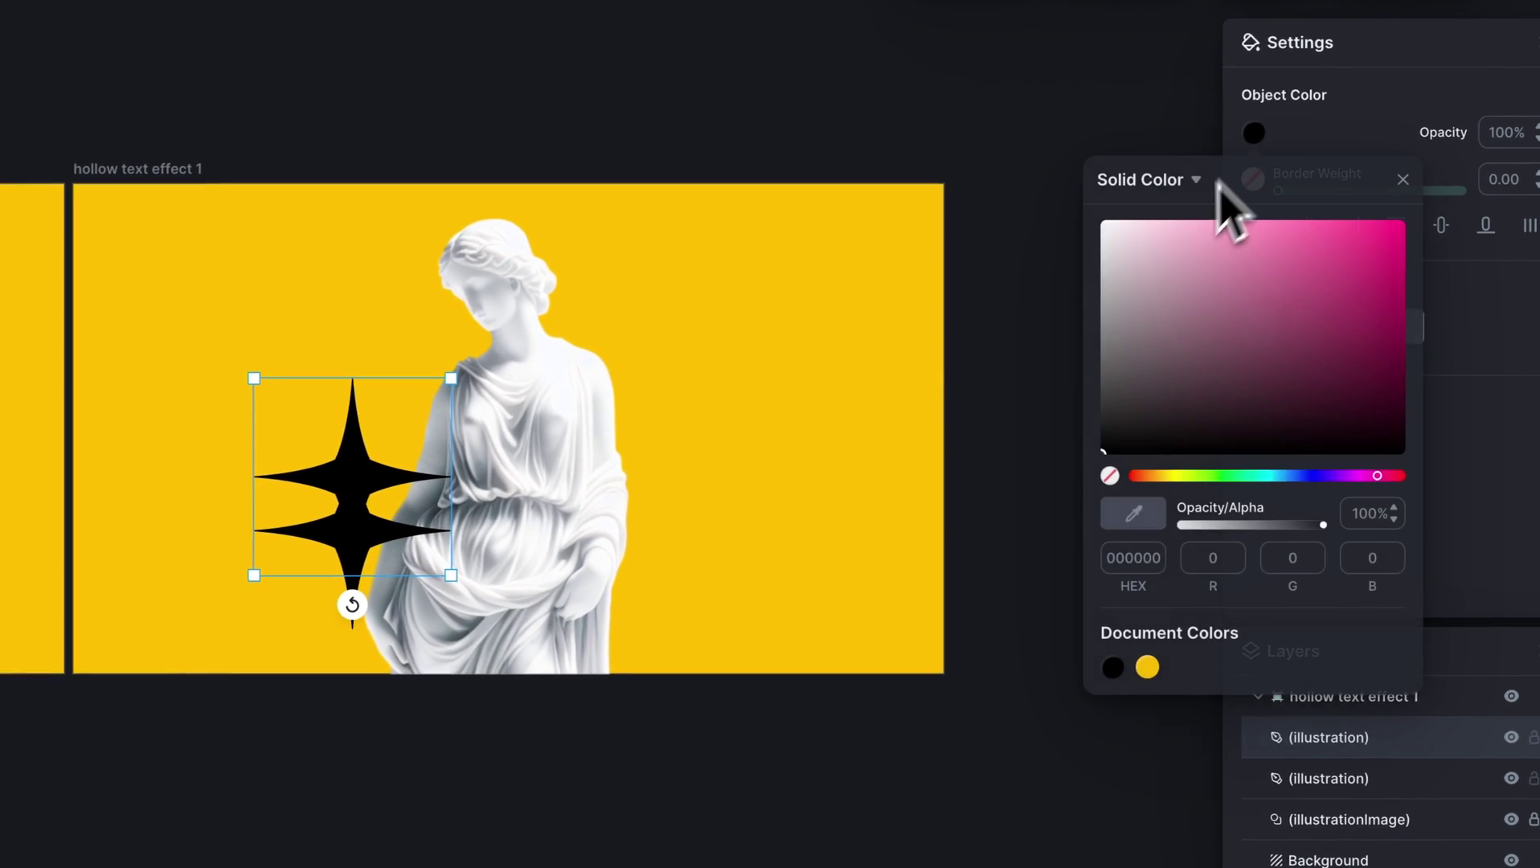
pyautogui.click(1110, 475)
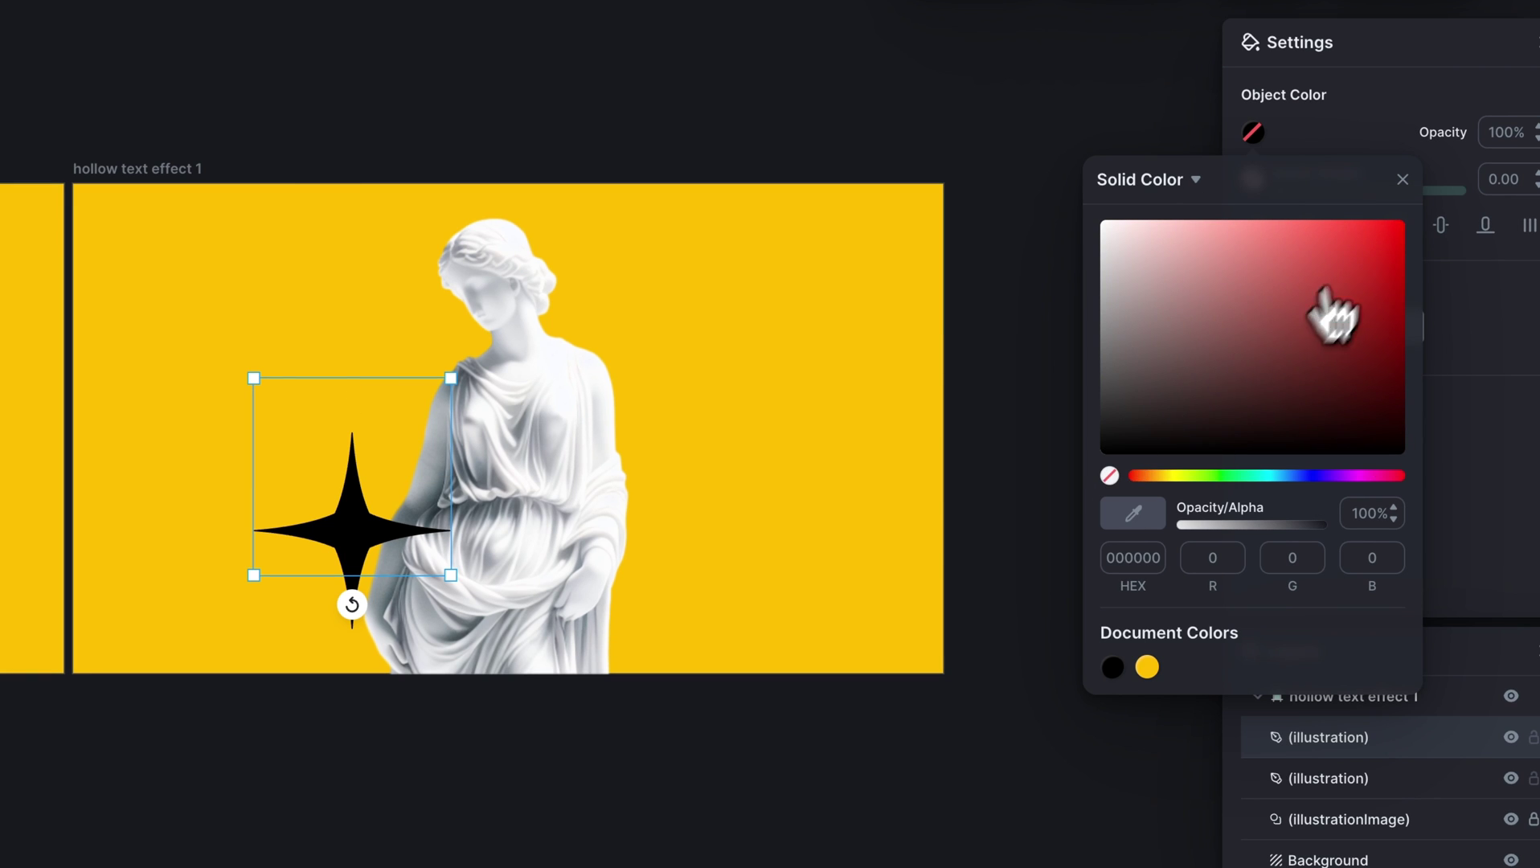
pyautogui.click(1403, 180)
pyautogui.click(1253, 178)
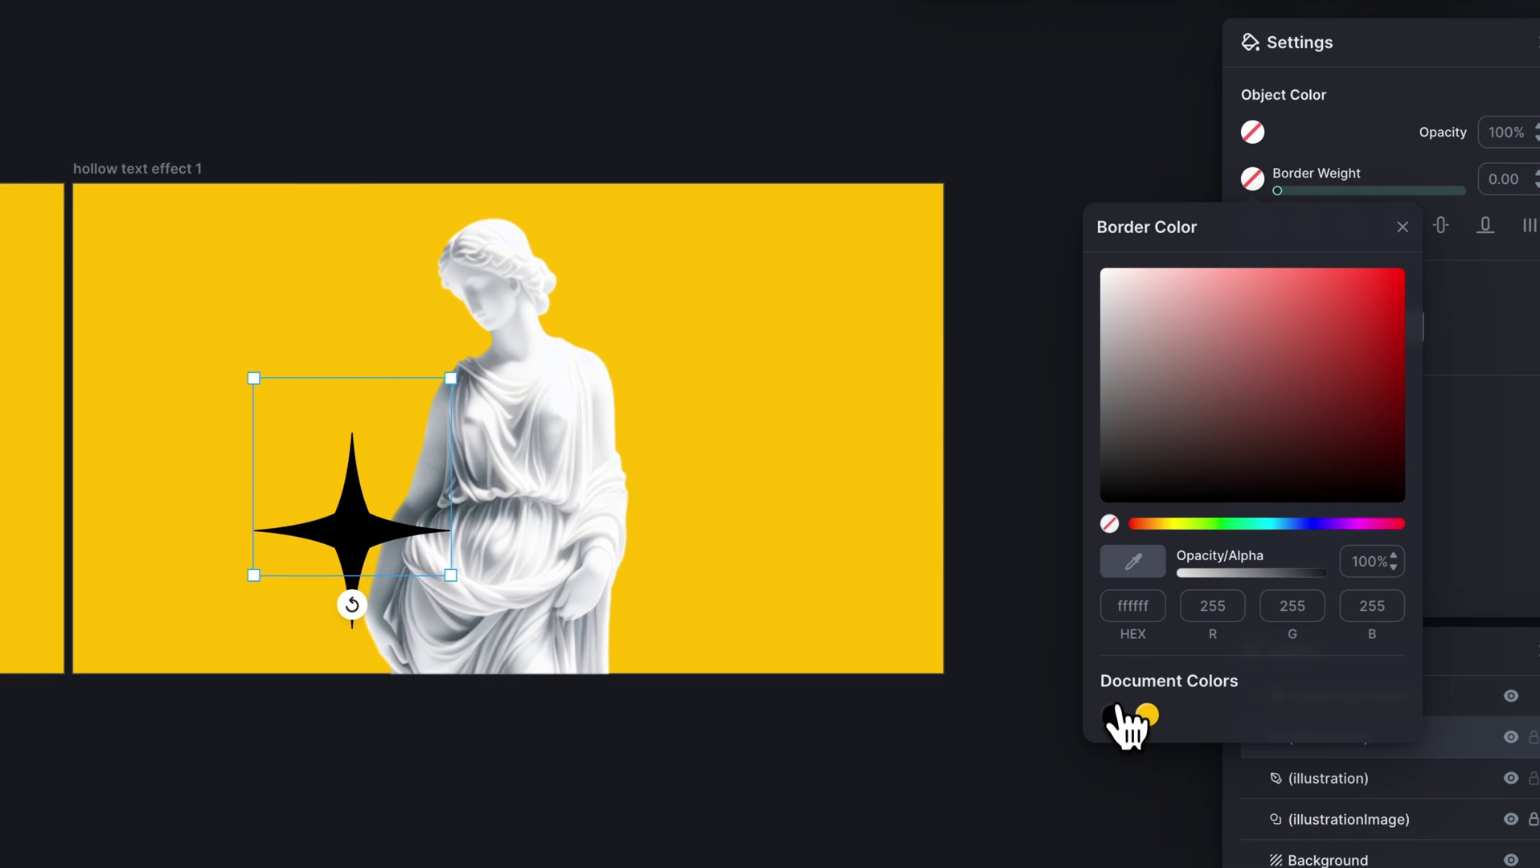
pyautogui.click(1402, 227)
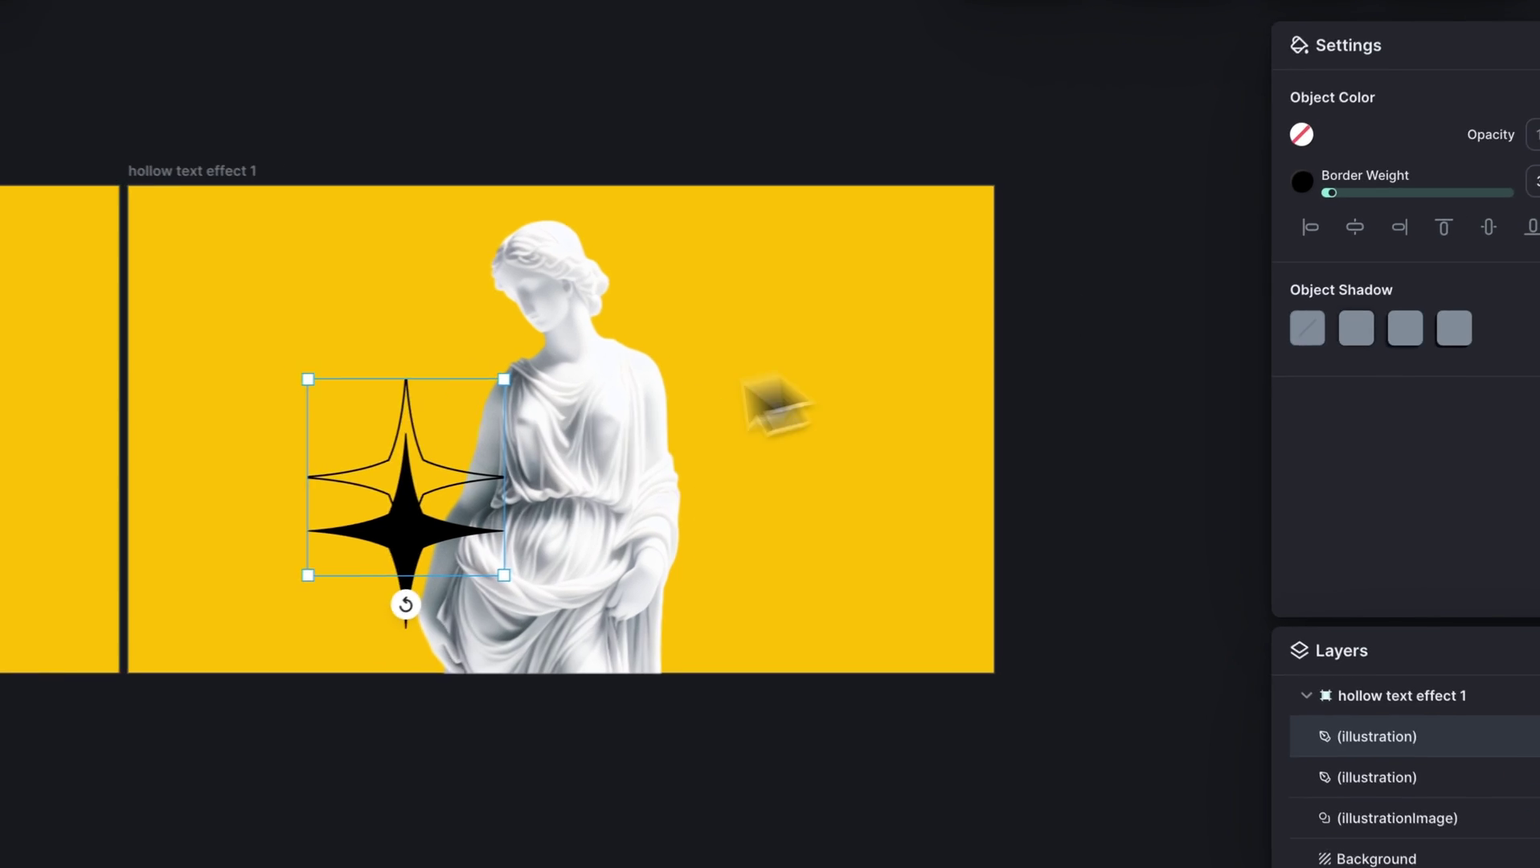
# Send the solid black star to the back, behind the statue
pyautogui.click(356, 607)
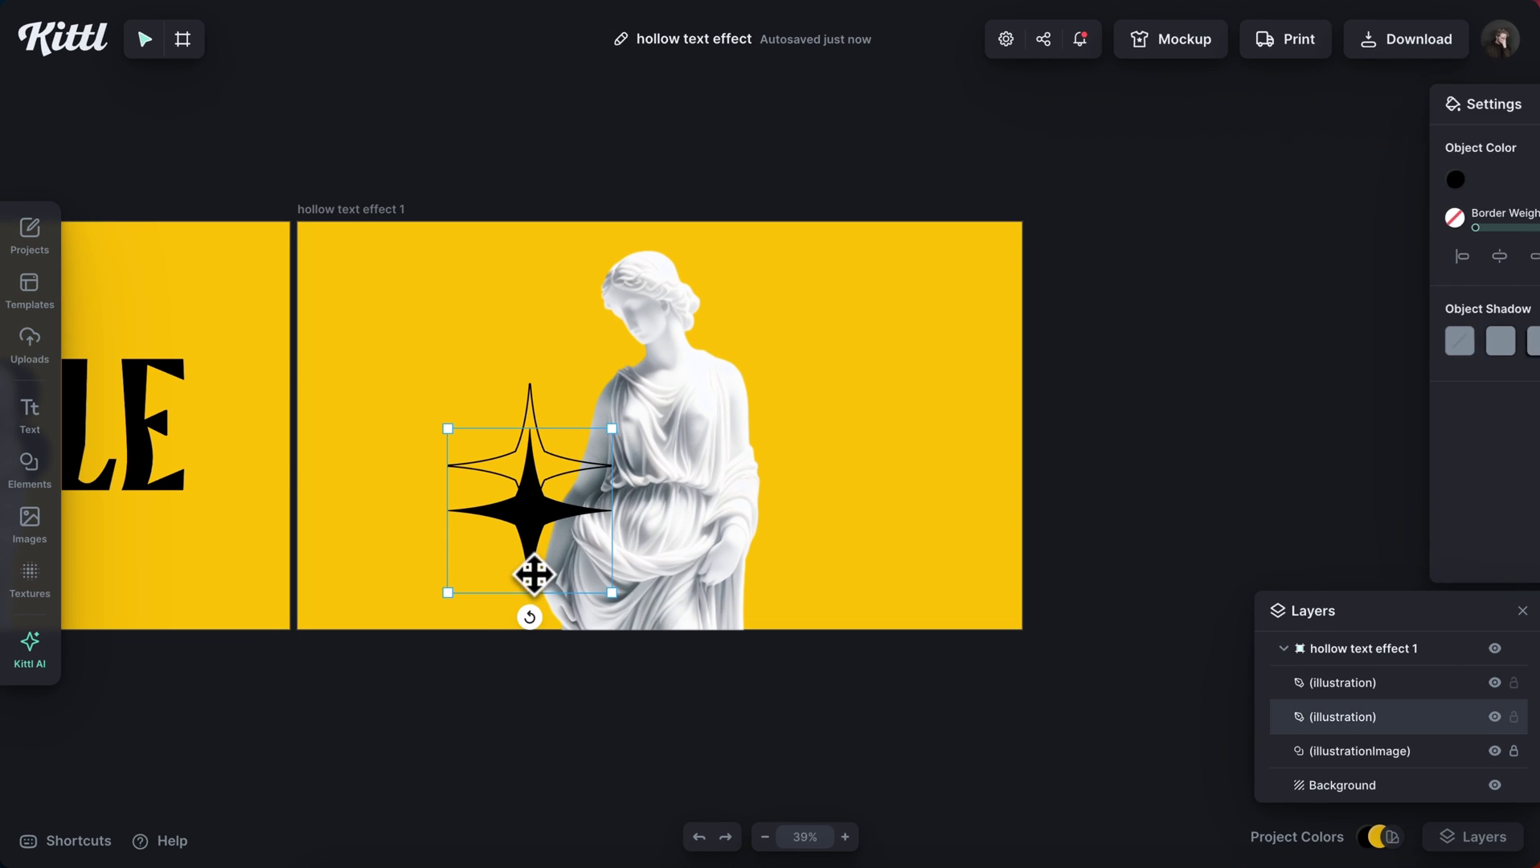
pyautogui.rightClick(533, 574)
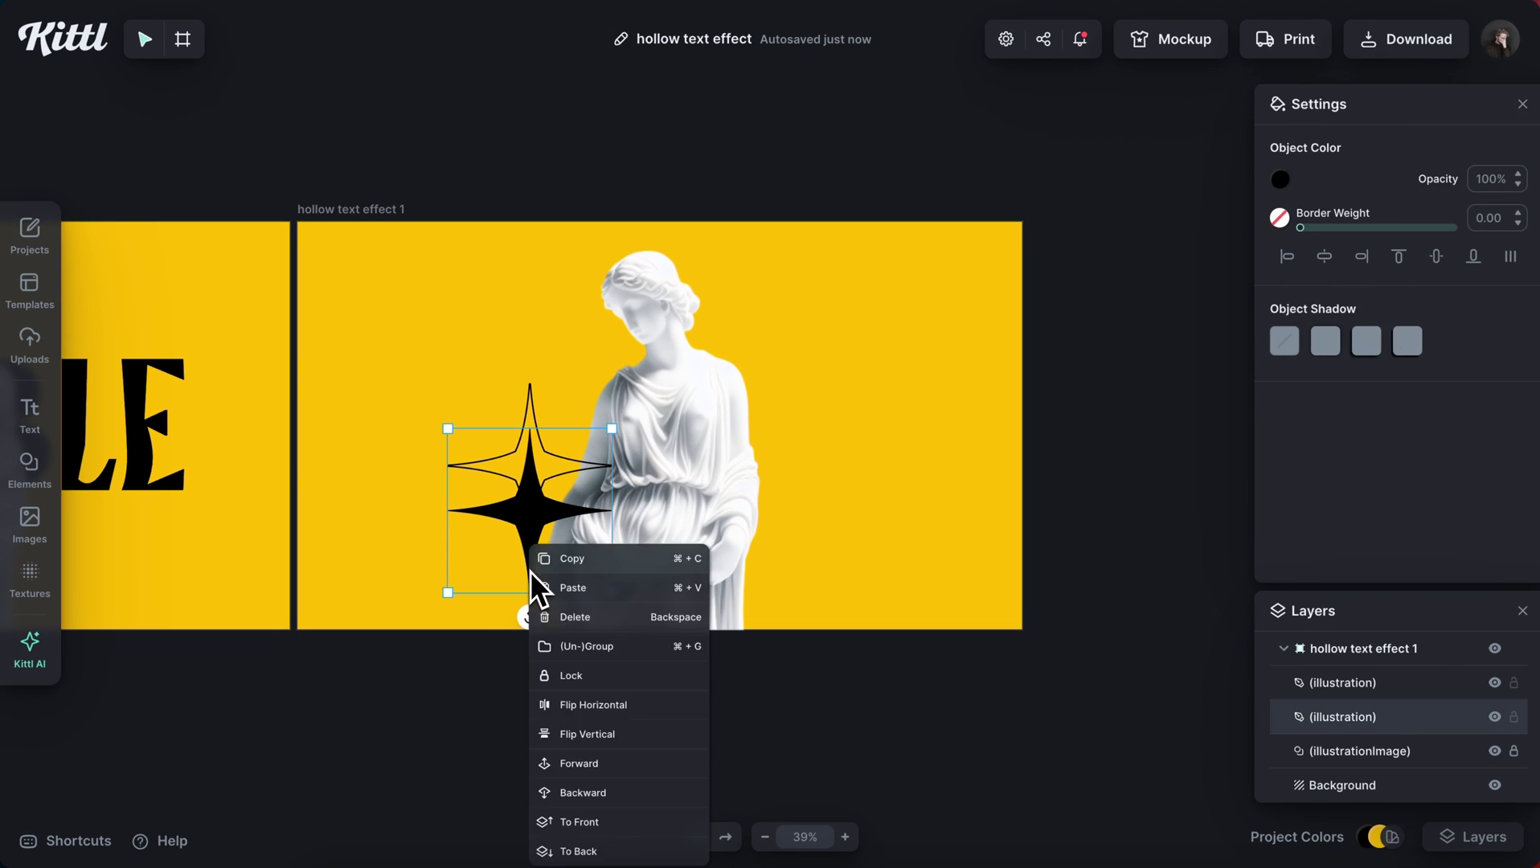
pyautogui.click(571, 849)
# Align the outlined and solid stars by their vertical middles and move the pair further over the statue's arm
pyautogui.moveTo(522, 298); pyautogui.dragTo(535, 395)
pyautogui.moveTo(535, 494); pyautogui.dragTo(538, 525)
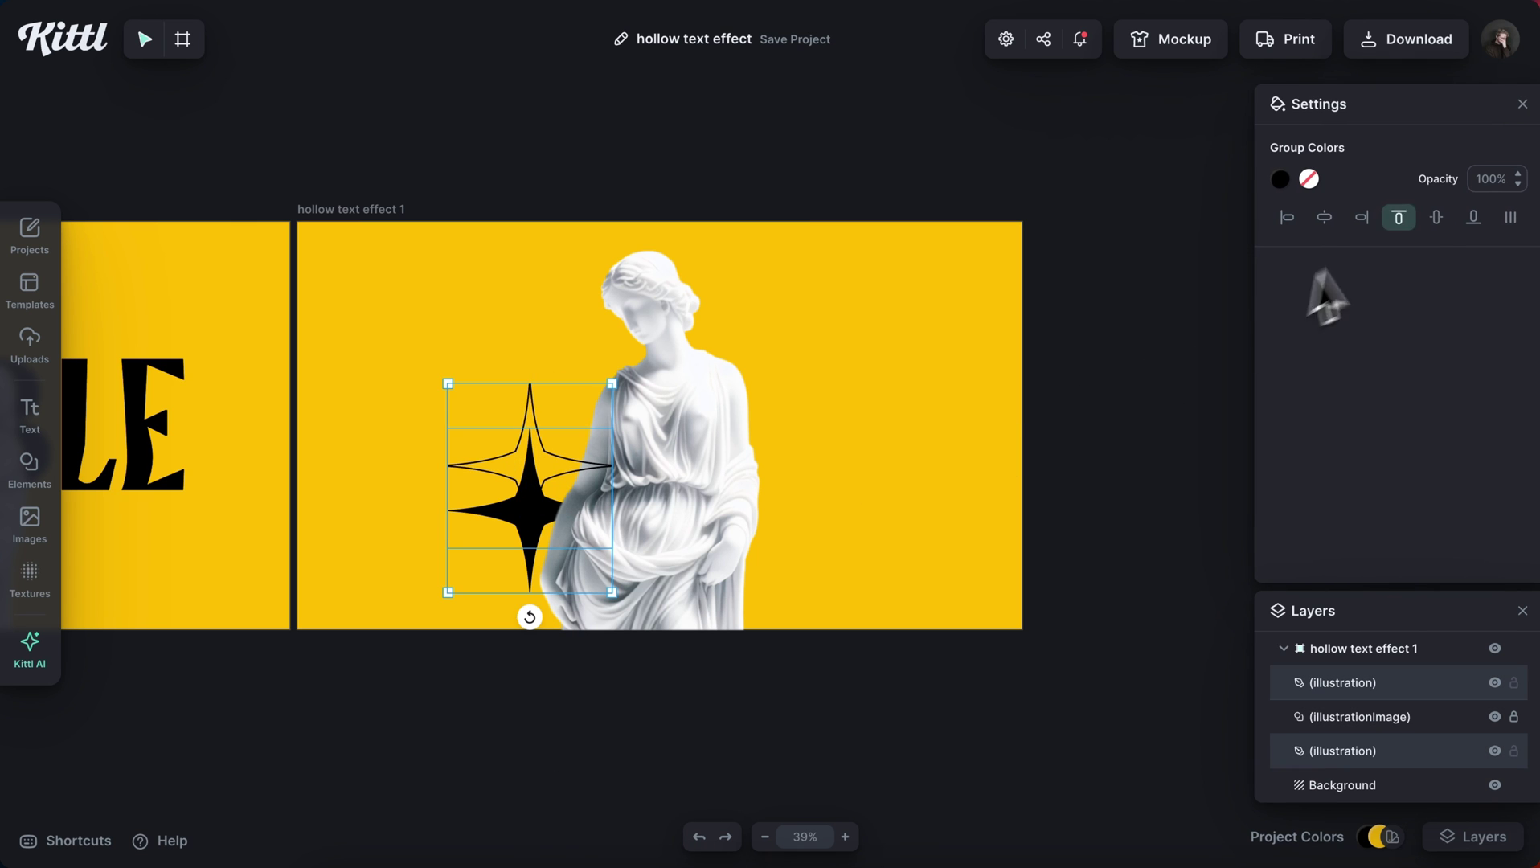
pyautogui.click(1435, 218)
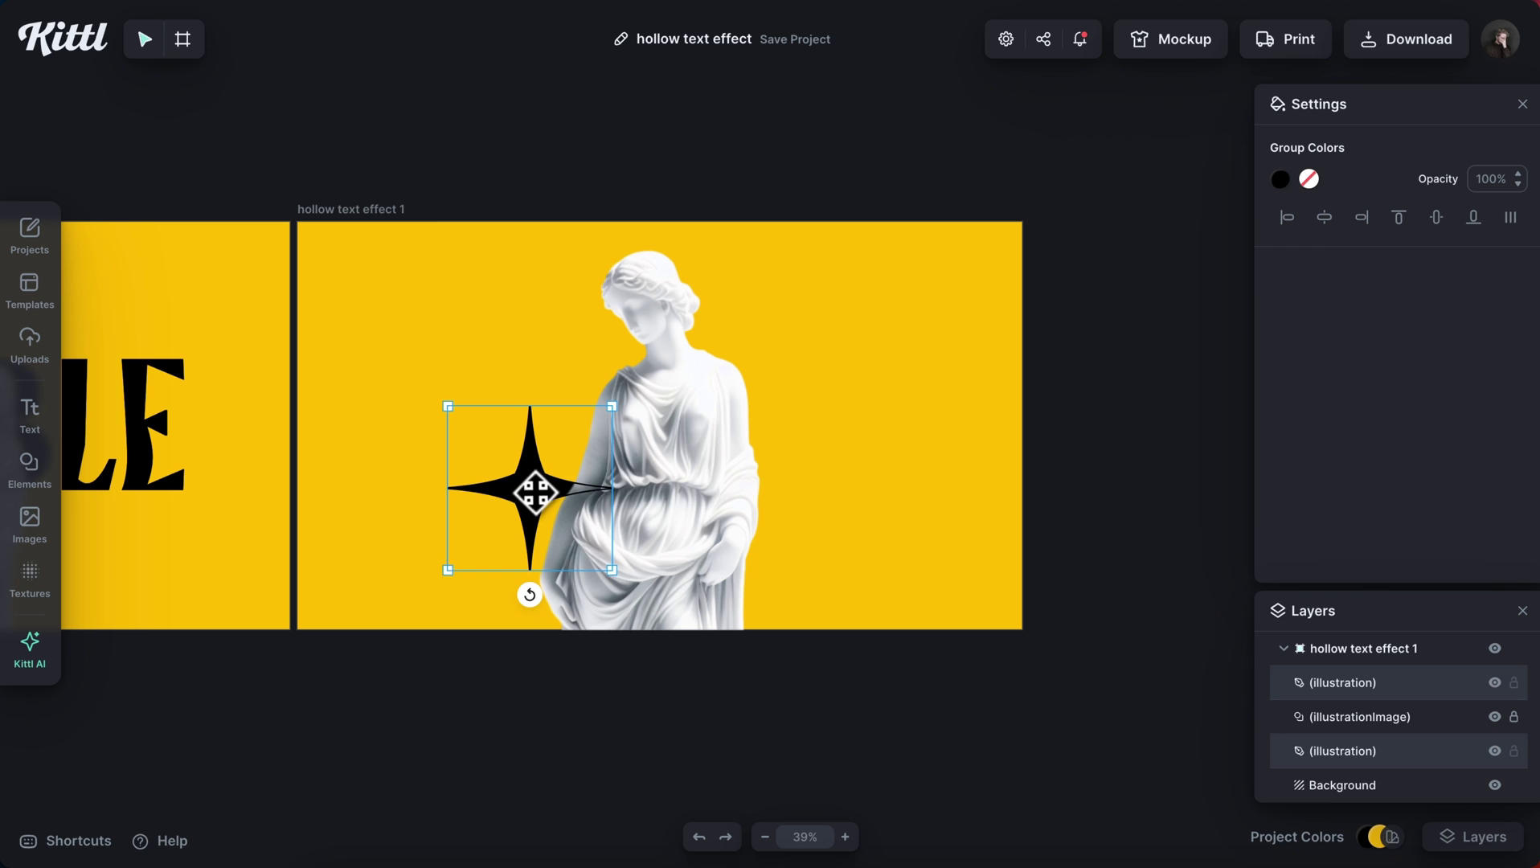
pyautogui.moveTo(534, 492); pyautogui.dragTo(563, 507)
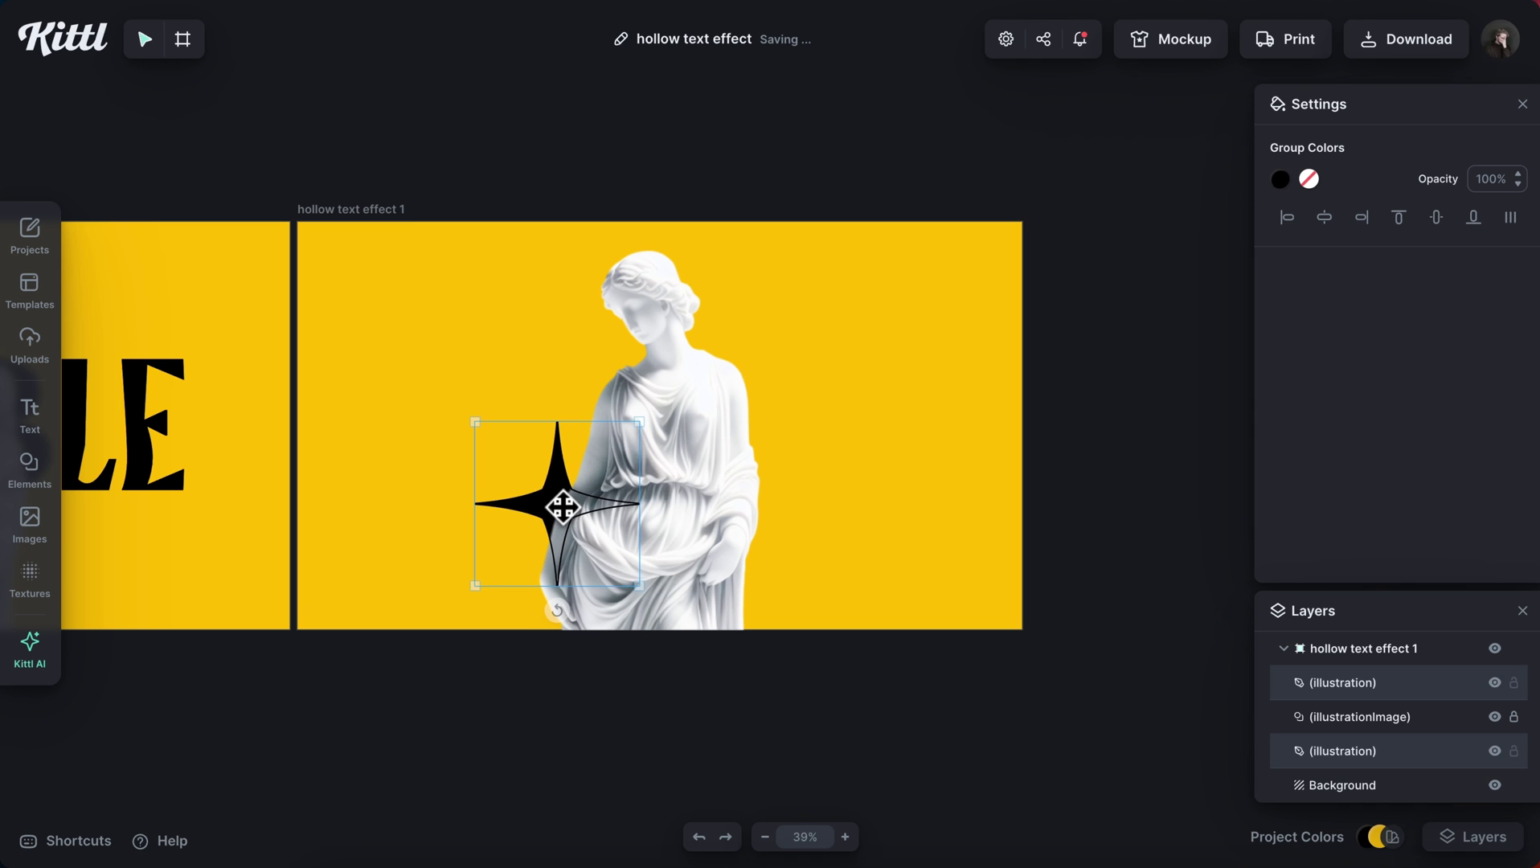
# Duplicate the star pair to the upper right of the statue and send the copy's solid star to the back
pyautogui.keyDown('alt'); pyautogui.moveTo(536, 508); pyautogui.dragTo(829, 319); pyautogui.keyUp('alt')
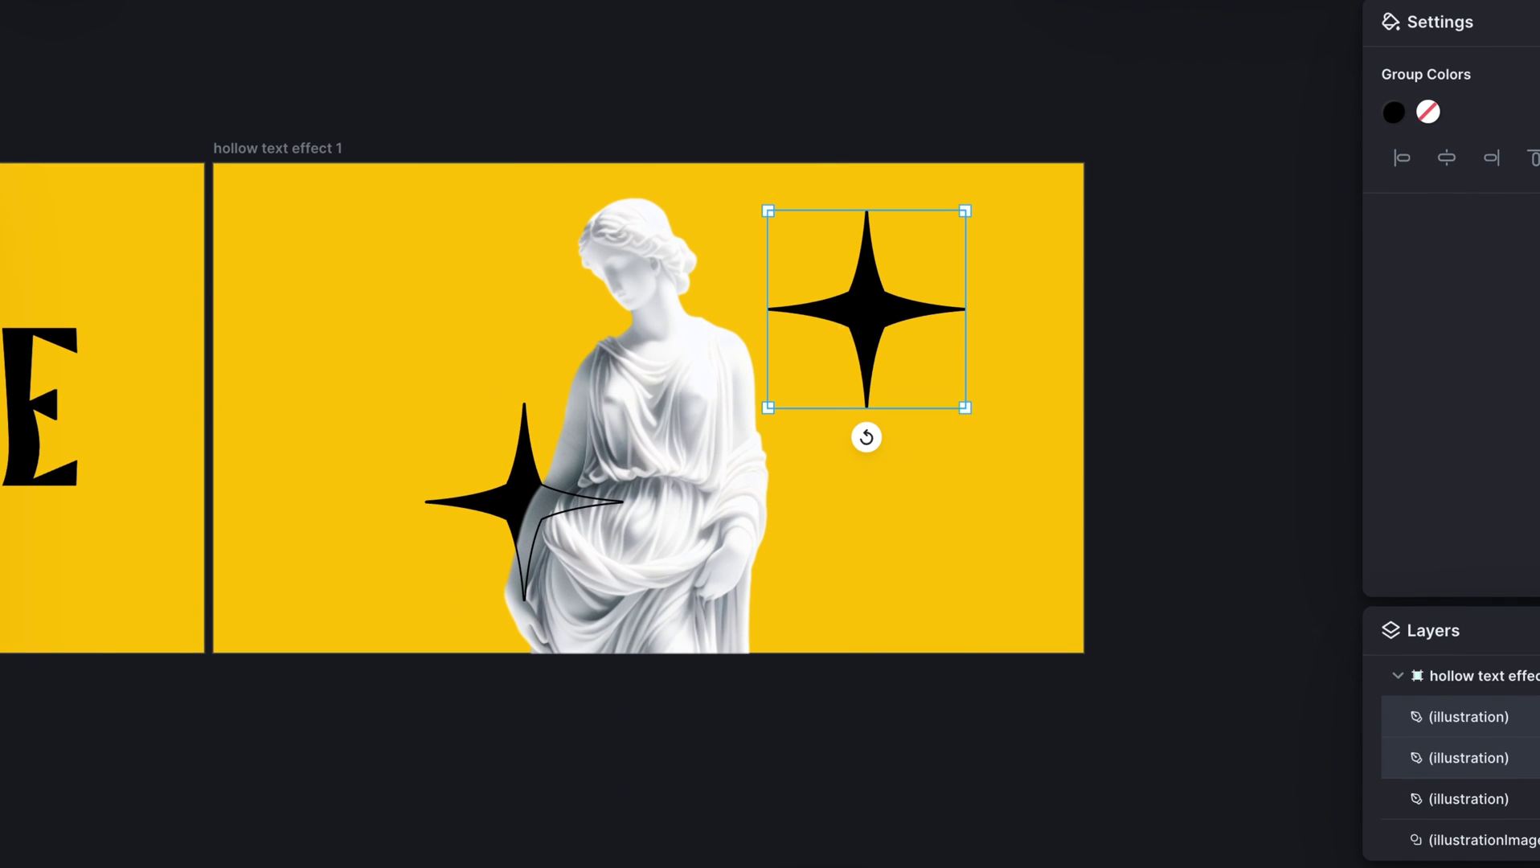
pyautogui.click(797, 484)
pyautogui.click(870, 310)
pyautogui.rightClick(870, 310)
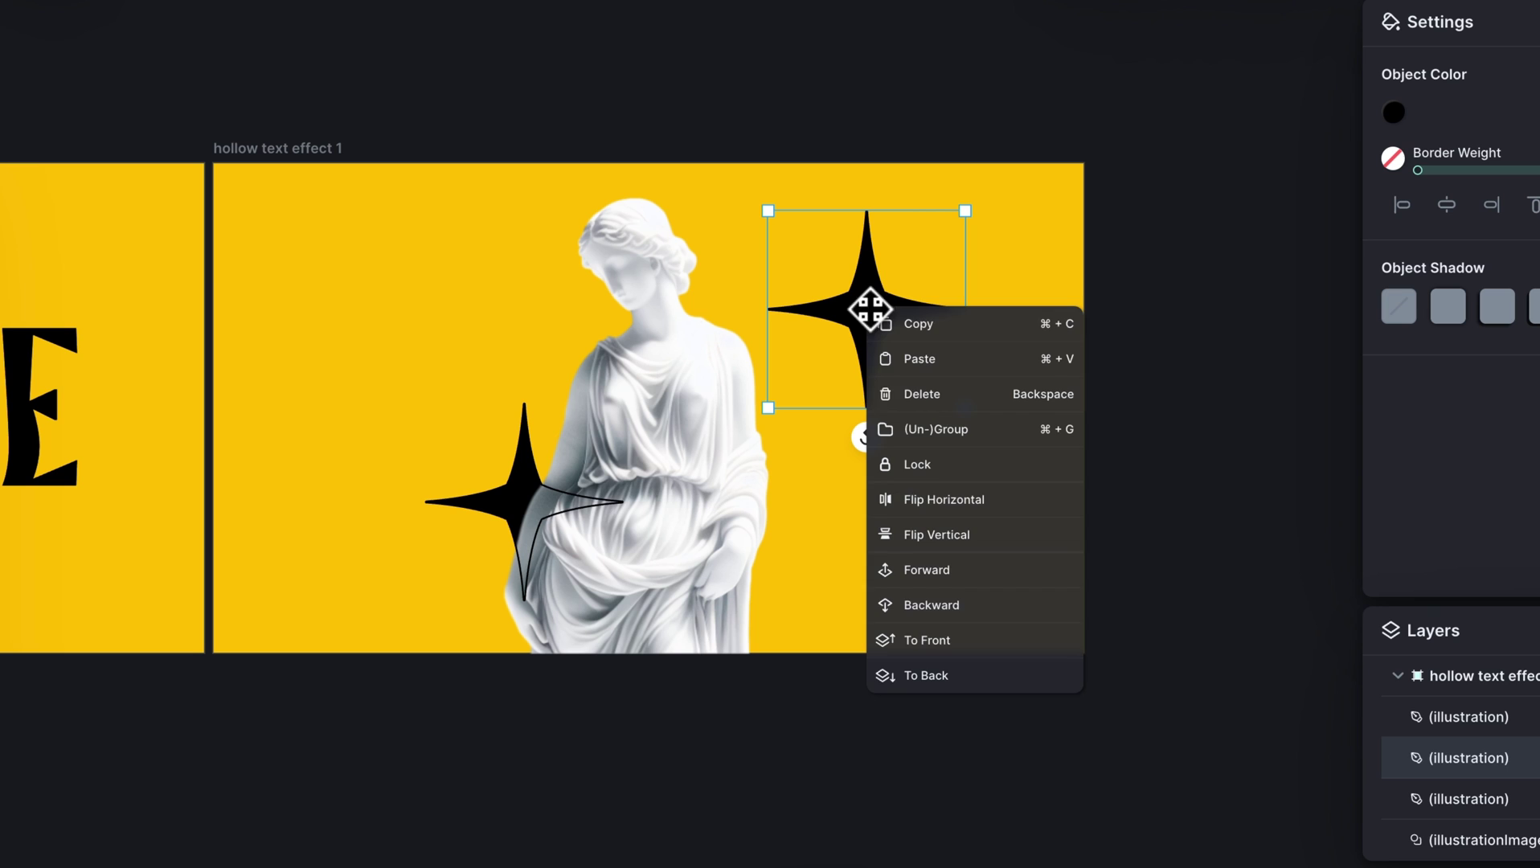
pyautogui.click(917, 675)
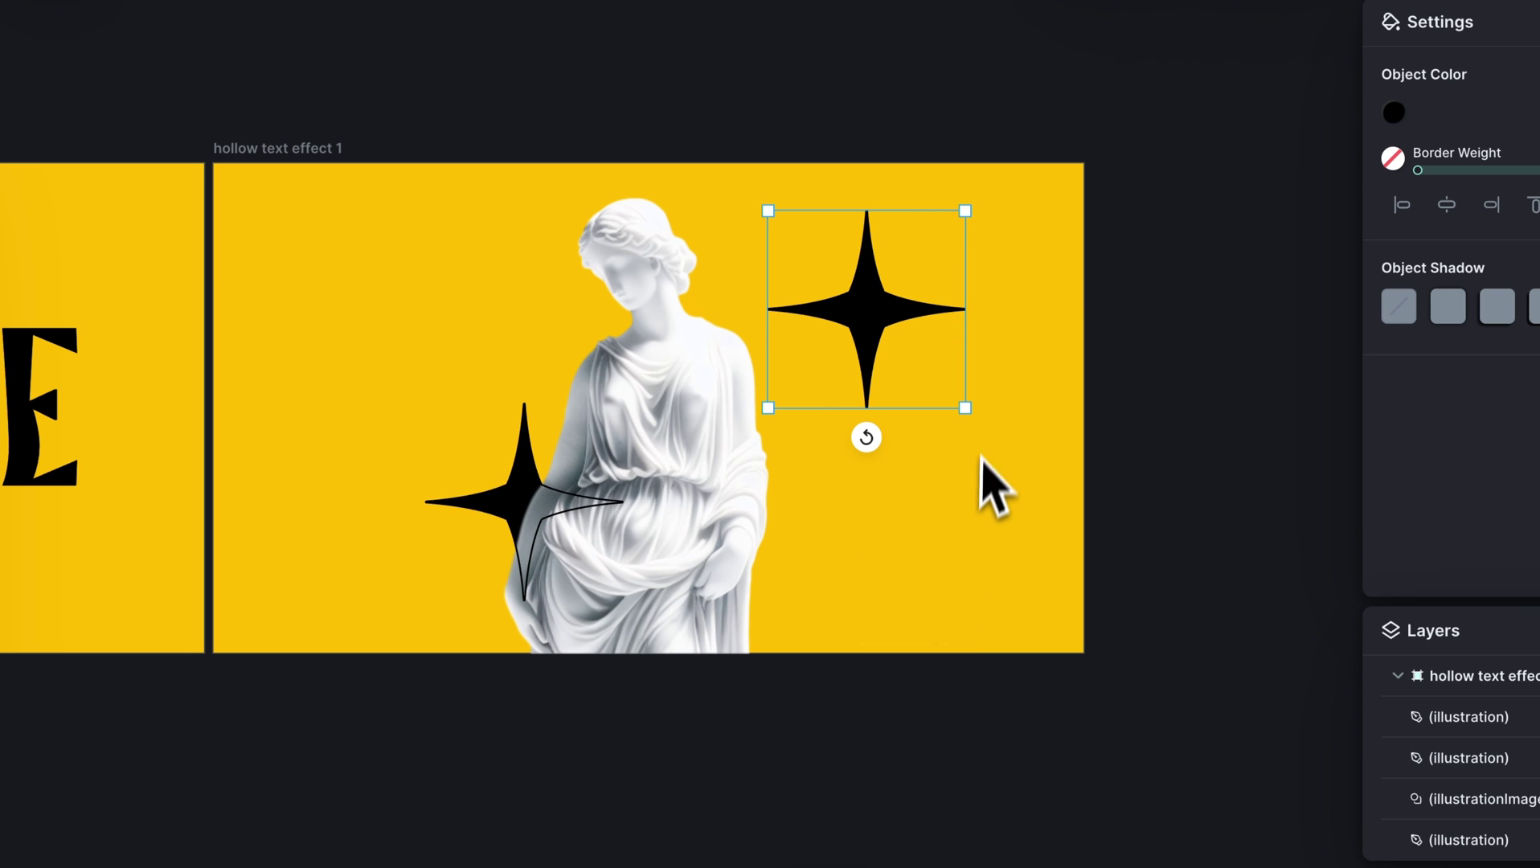
# Shrink the copied star pair over the statue's shoulder and add an even smaller duplicate just beside the shoulder
pyautogui.click(859, 326)
pyautogui.moveTo(965, 408); pyautogui.dragTo(749, 310)
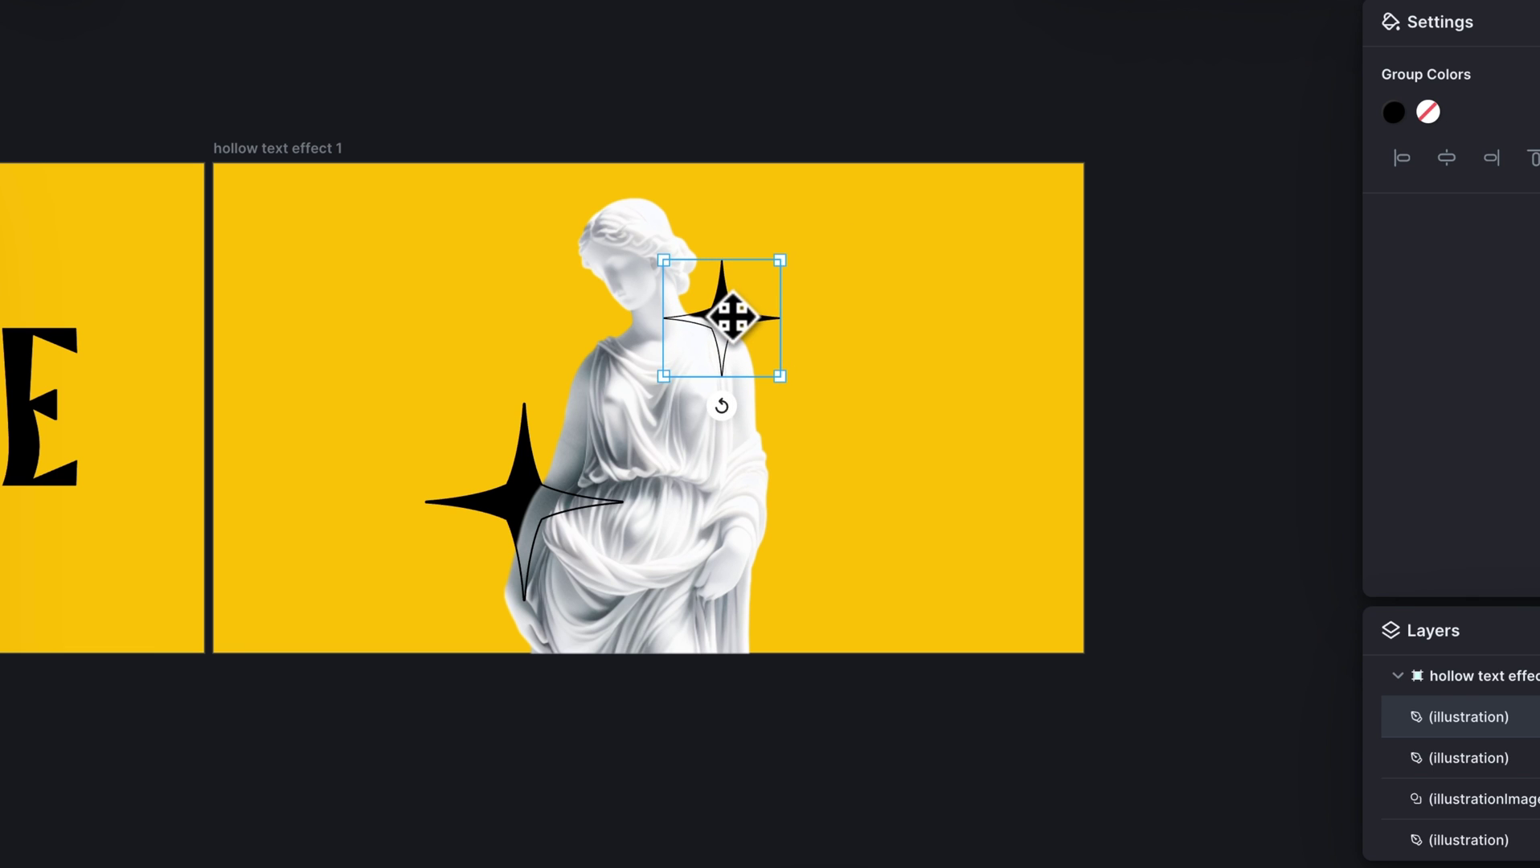
pyautogui.moveTo(729, 318); pyautogui.dragTo(820, 355)
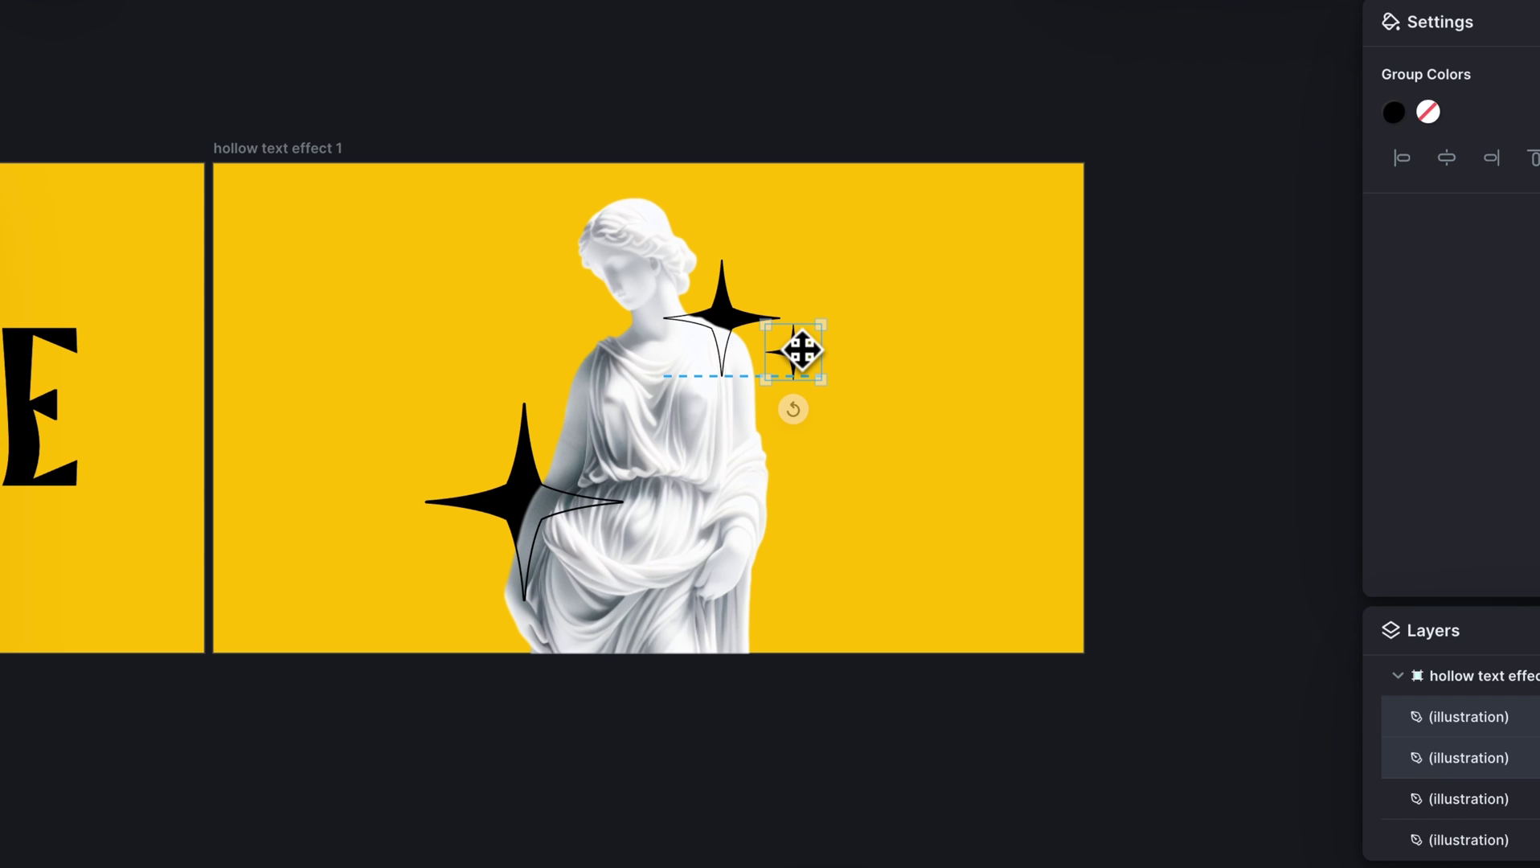
pyautogui.click(925, 283)
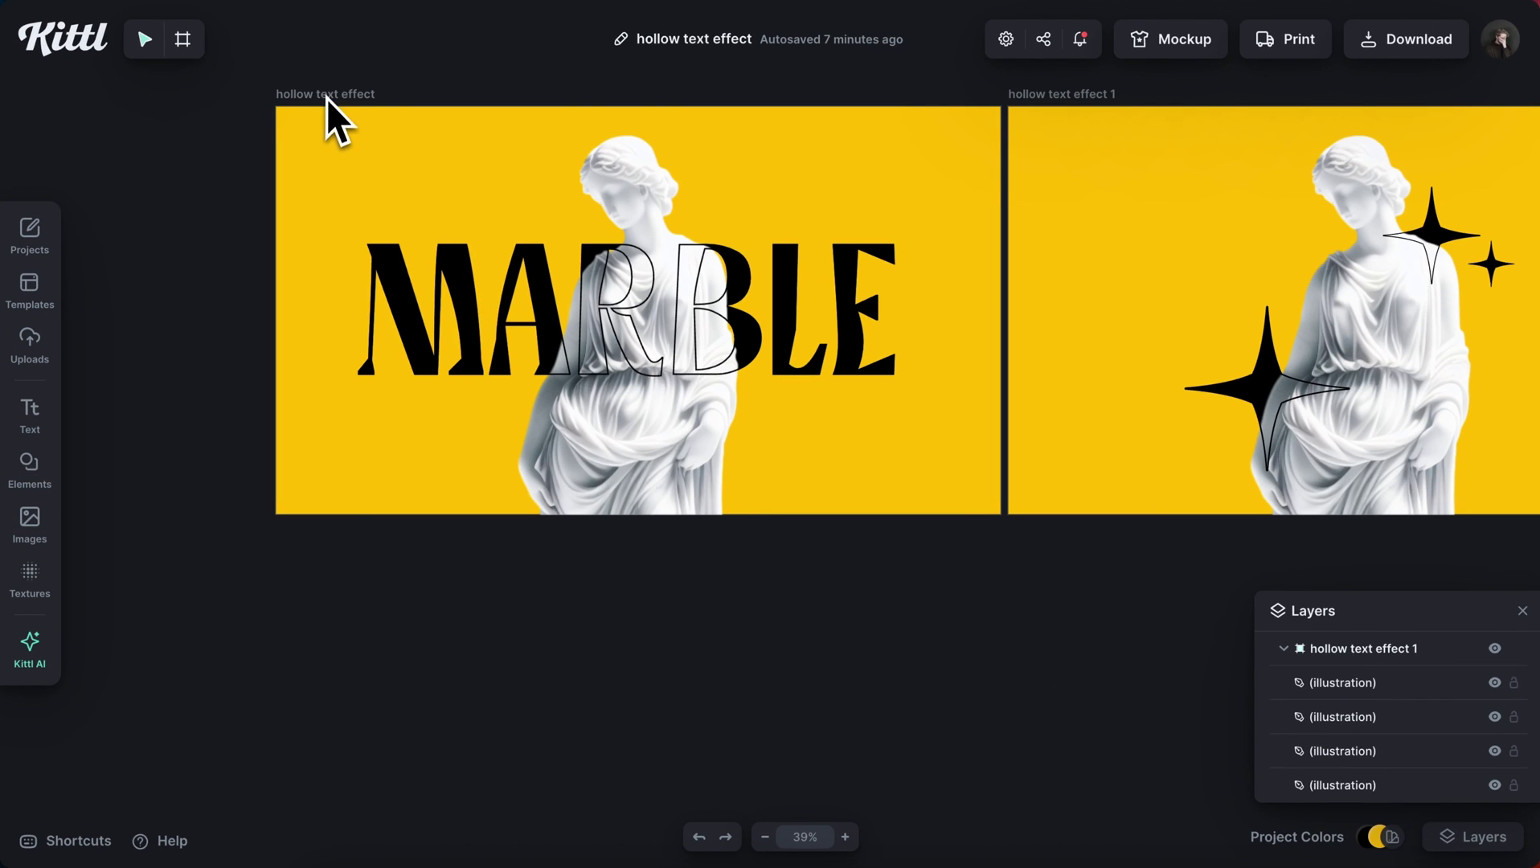
# Duplicate the MARBLE artboard below the original and delete the statue and the solid MARBLE text from the copy
pyautogui.moveTo(327, 96); pyautogui.dragTo(361, 512)
pyautogui.scroll(-5, 378, 478)
pyautogui.hscroll(-2, 378, 478)
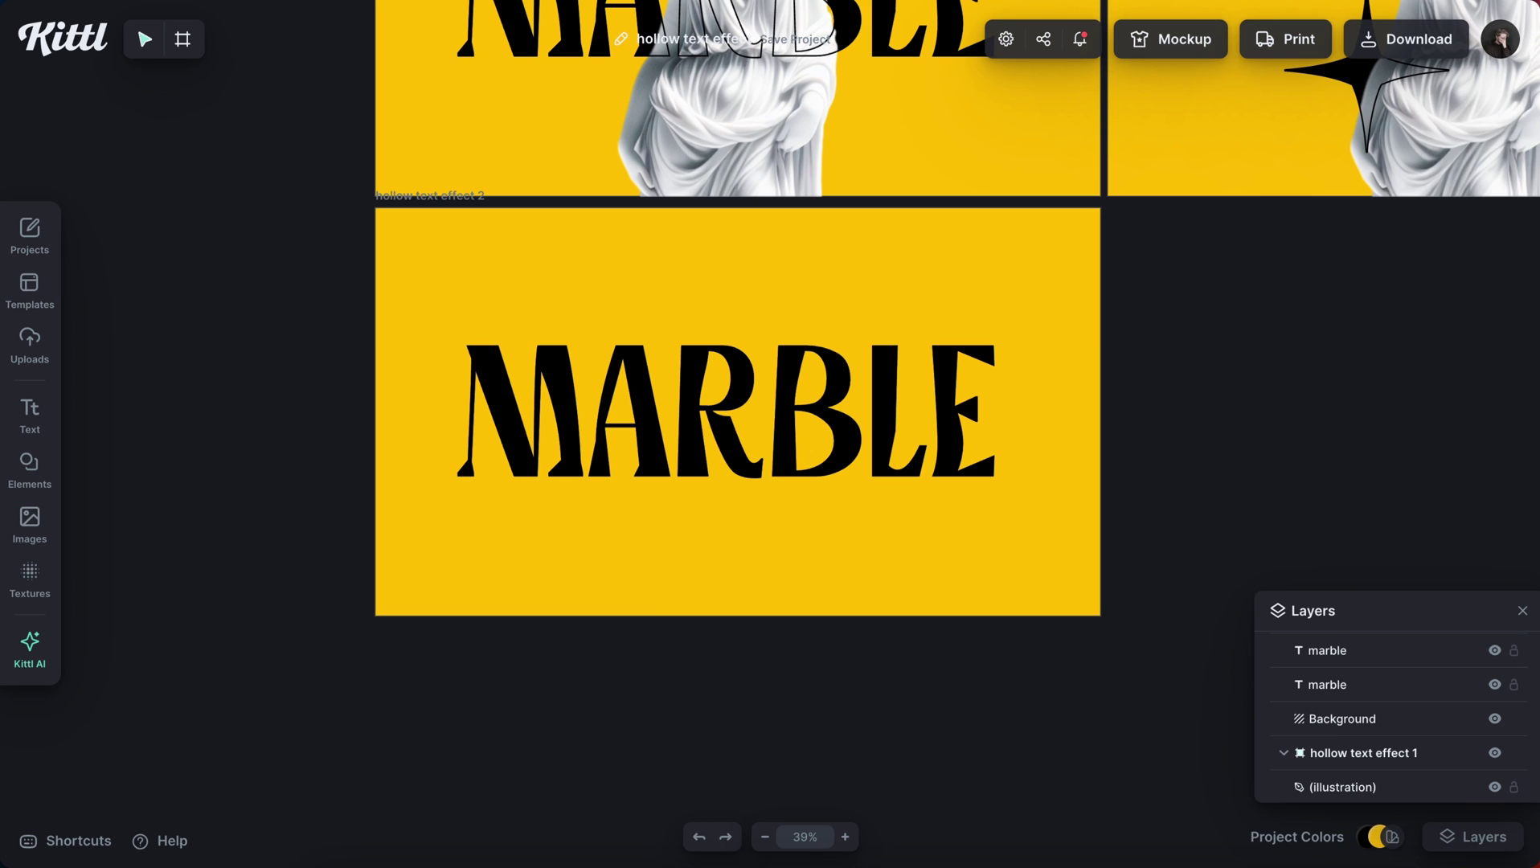
pyautogui.click(785, 444)
pyautogui.press('Delete')
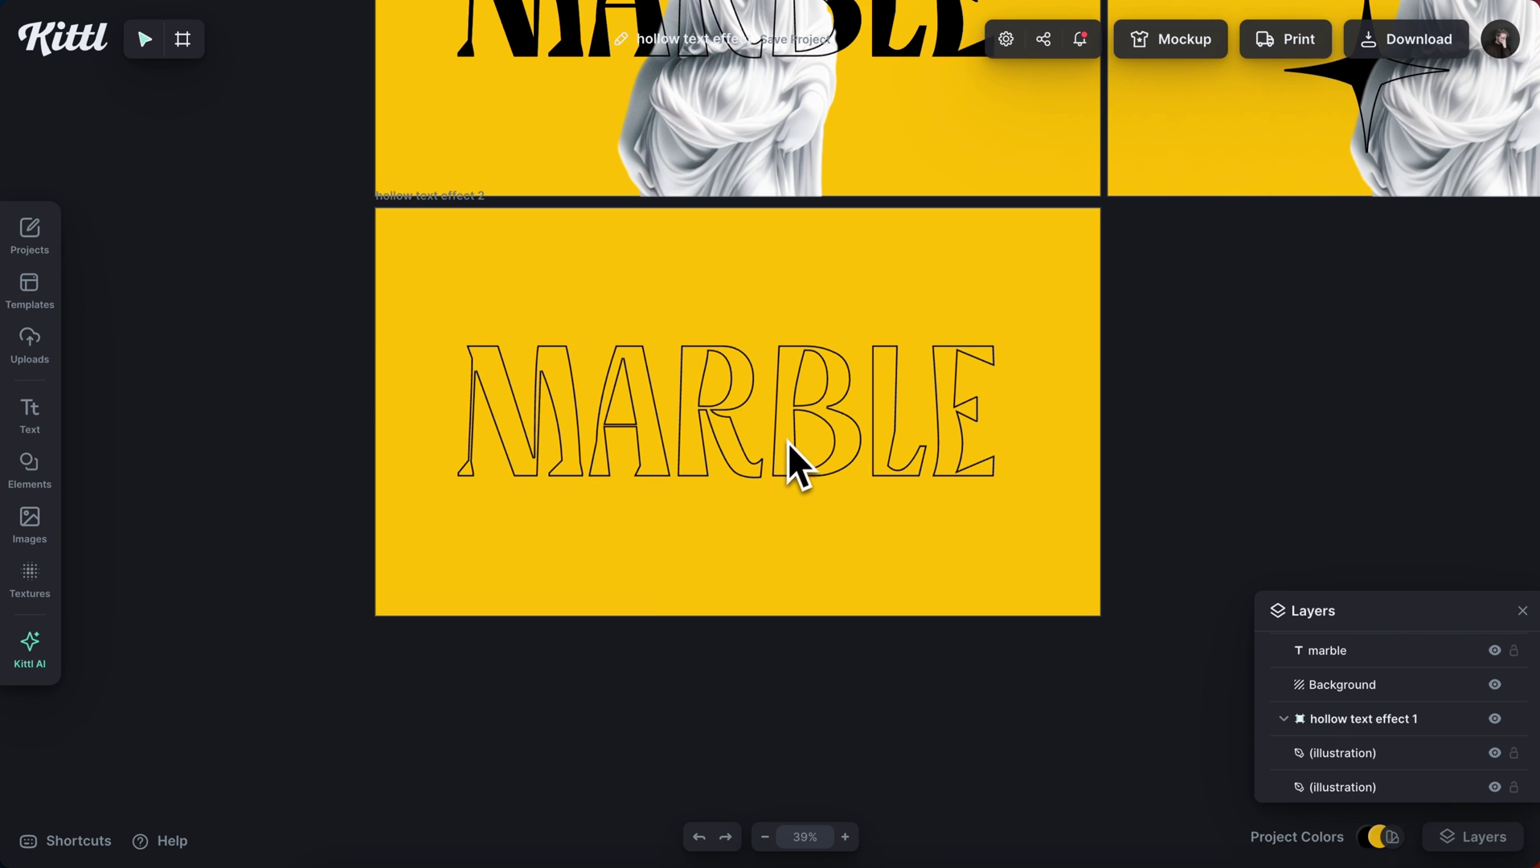
# Fill the outlined MARBLE text on the new artboard with black (000000)
pyautogui.click(793, 424)
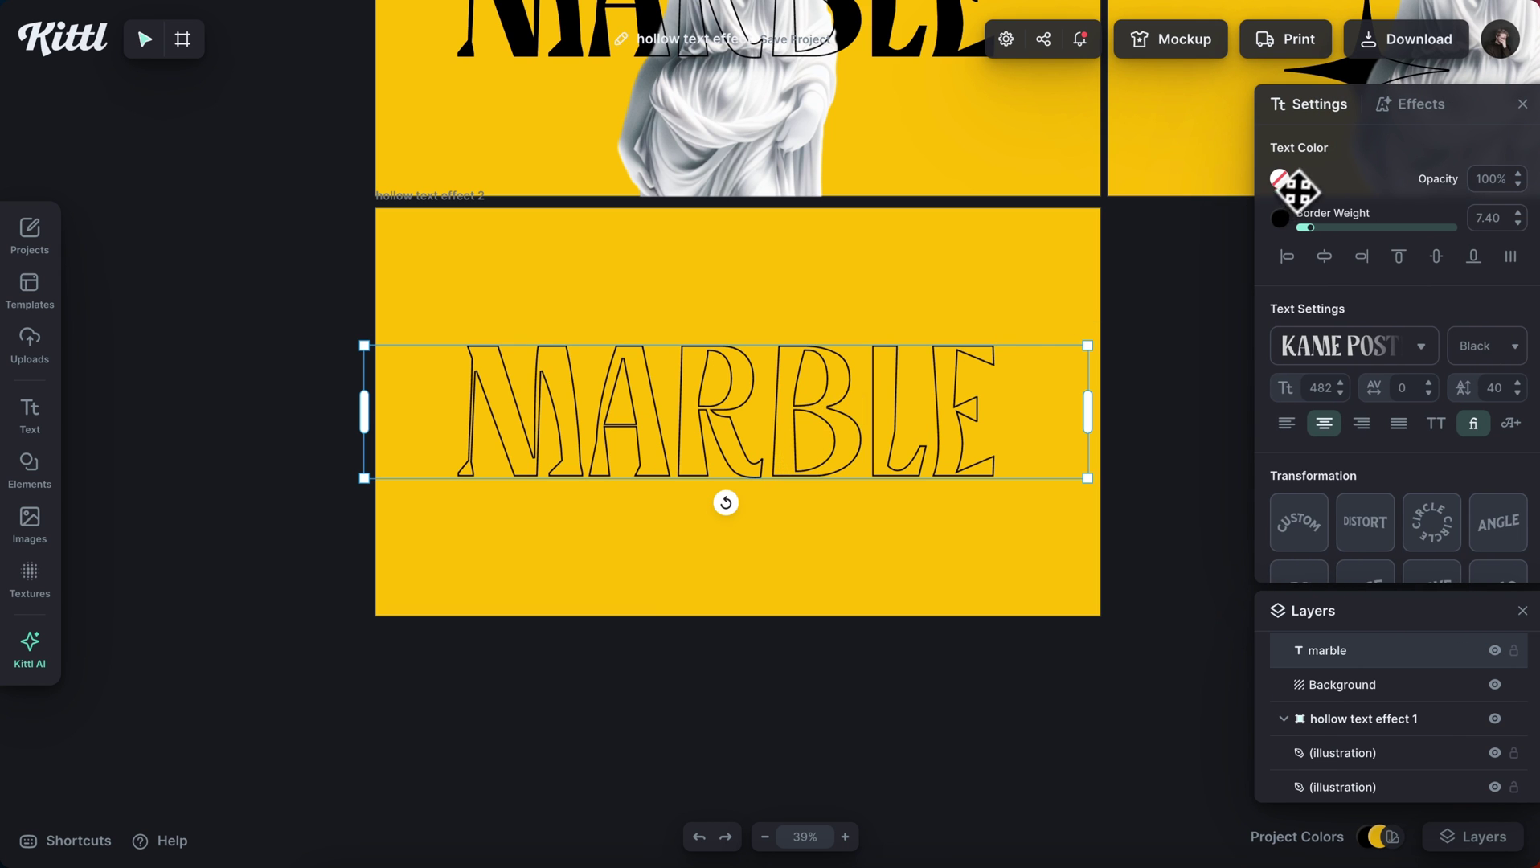
pyautogui.click(1281, 180)
pyautogui.moveTo(1238, 322); pyautogui.dragTo(1065, 527)
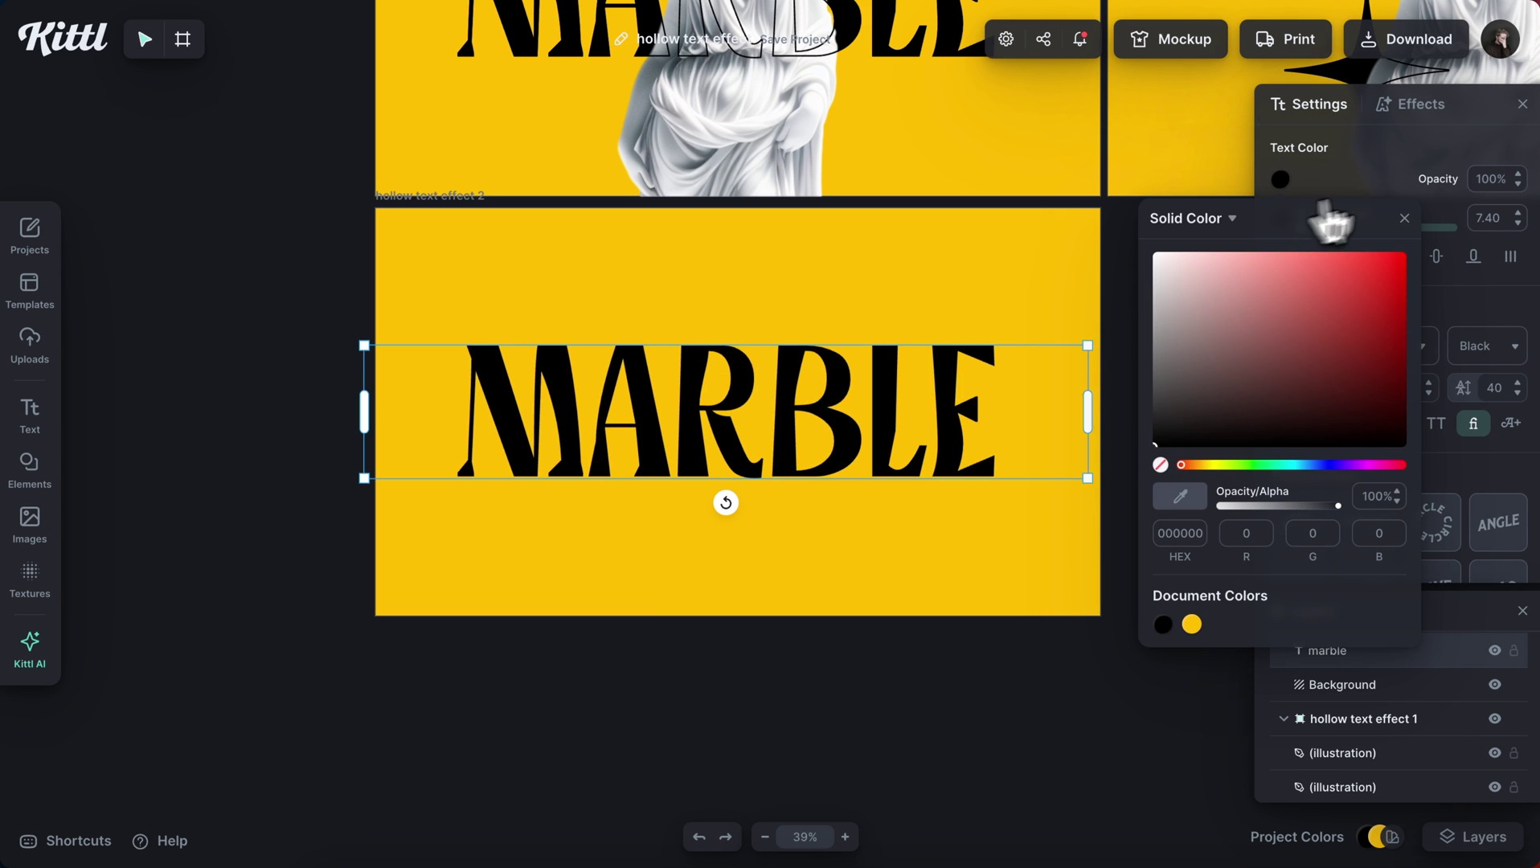
pyautogui.click(1412, 221)
# Remove the border color from the MARBLE text and center the text horizontally on the artboard
pyautogui.click(1281, 219)
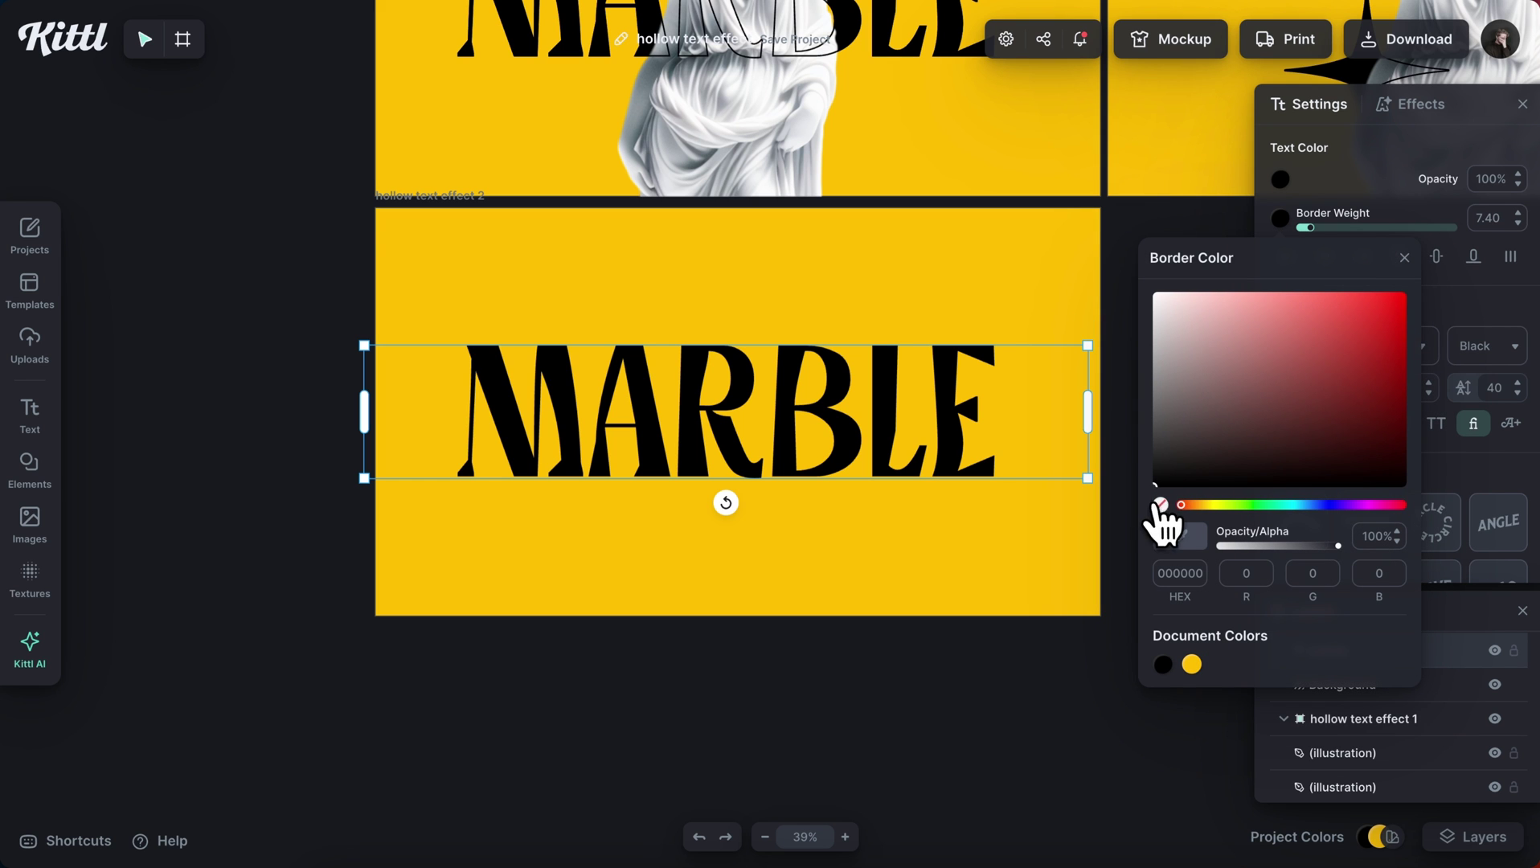
pyautogui.click(1404, 258)
pyautogui.click(1335, 257)
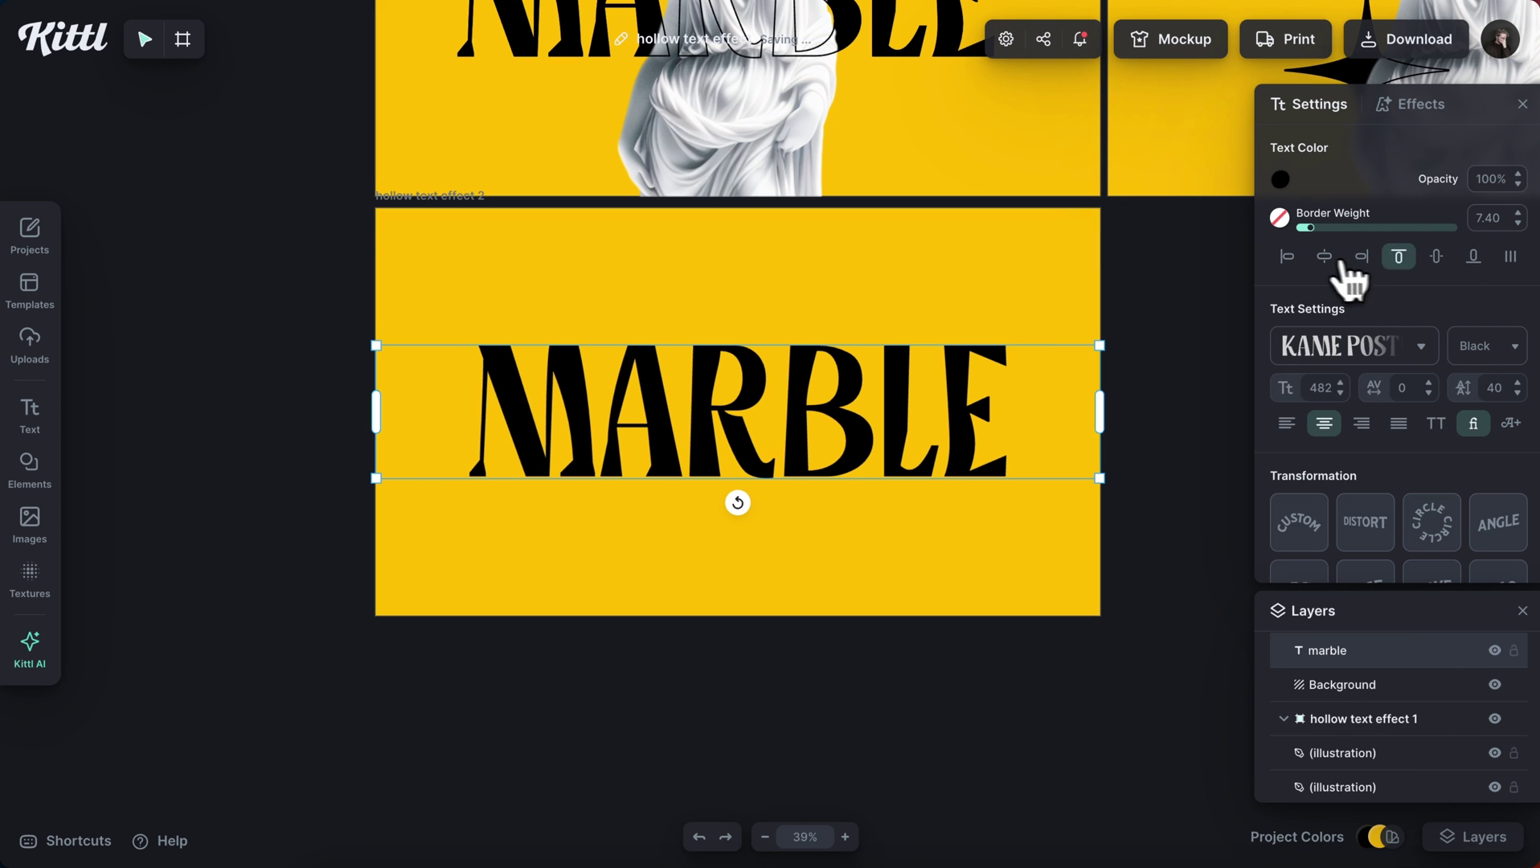
pyautogui.click(822, 286)
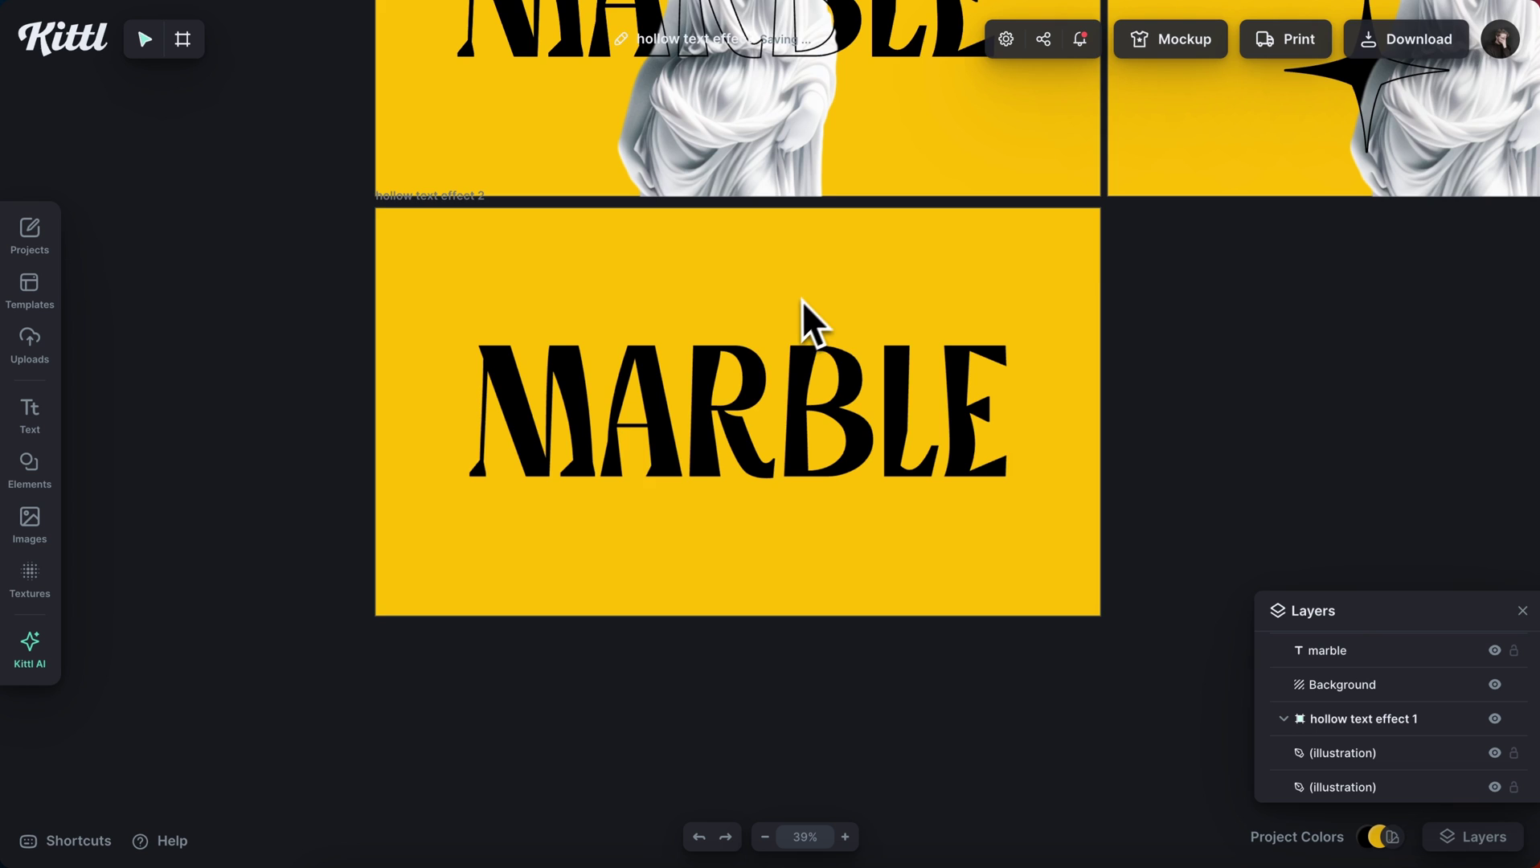
# Copy the large star pair from the statue-and-stars artboard onto the new one, overlapping the lower part of the letter M
pyautogui.hscroll(1, 796, 307)
pyautogui.scroll(1, 793, 310)
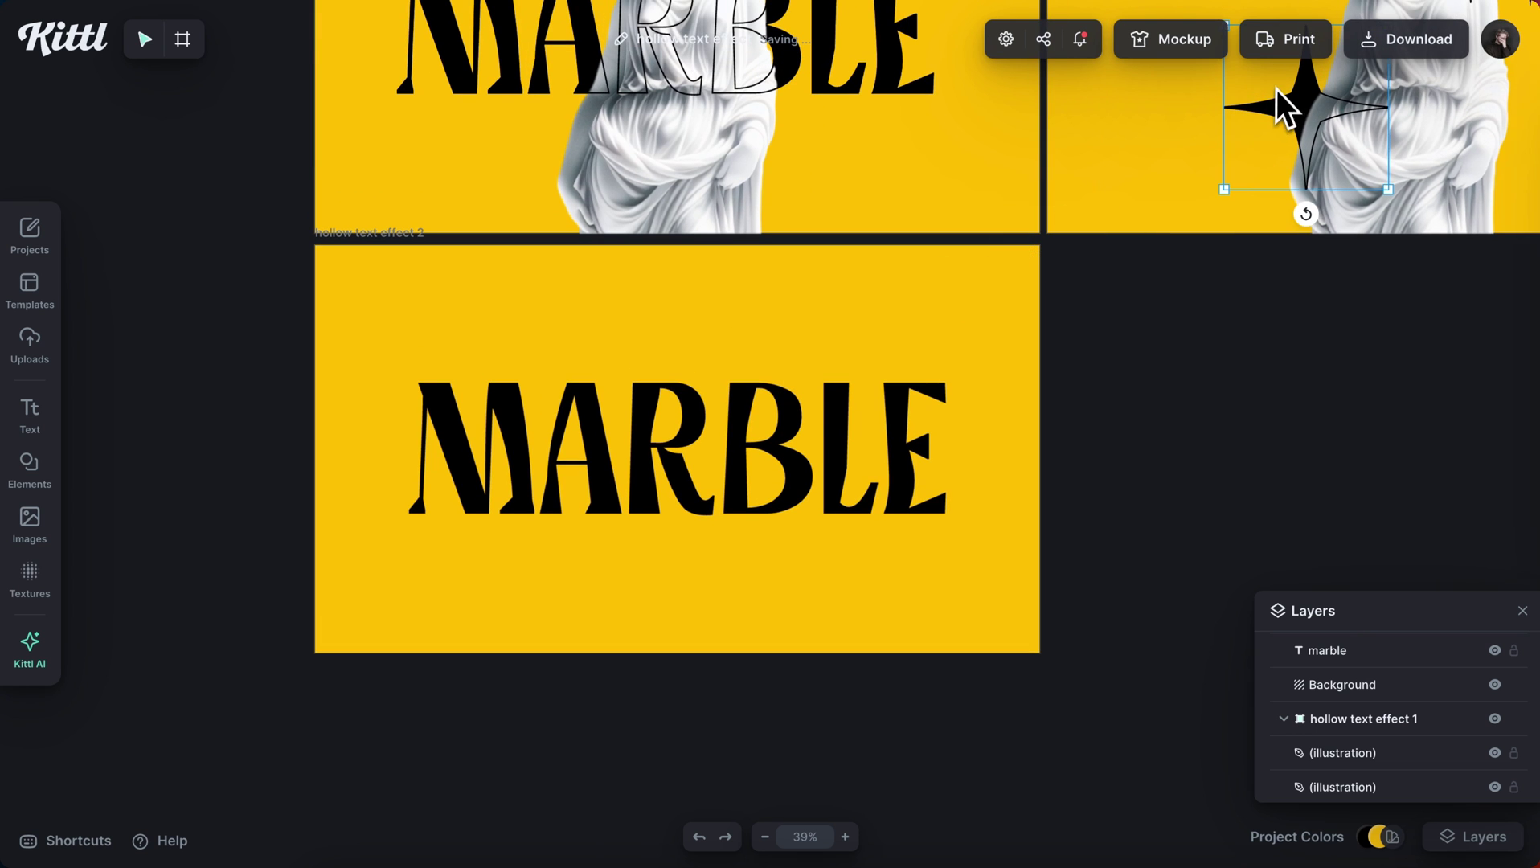
pyautogui.moveTo(1244, 110); pyautogui.dragTo(395, 570)
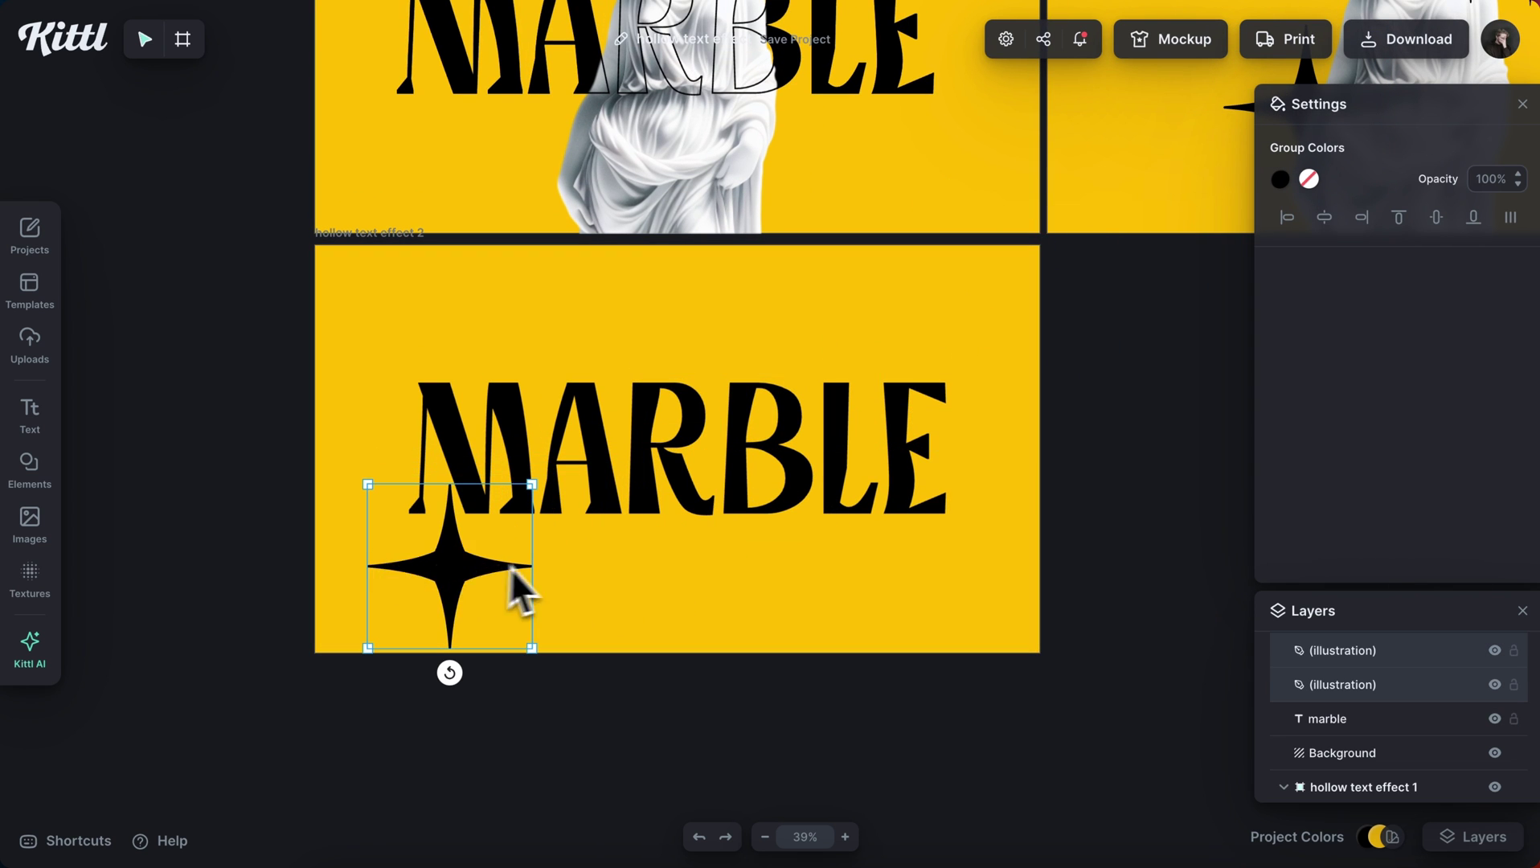
pyautogui.click(580, 557)
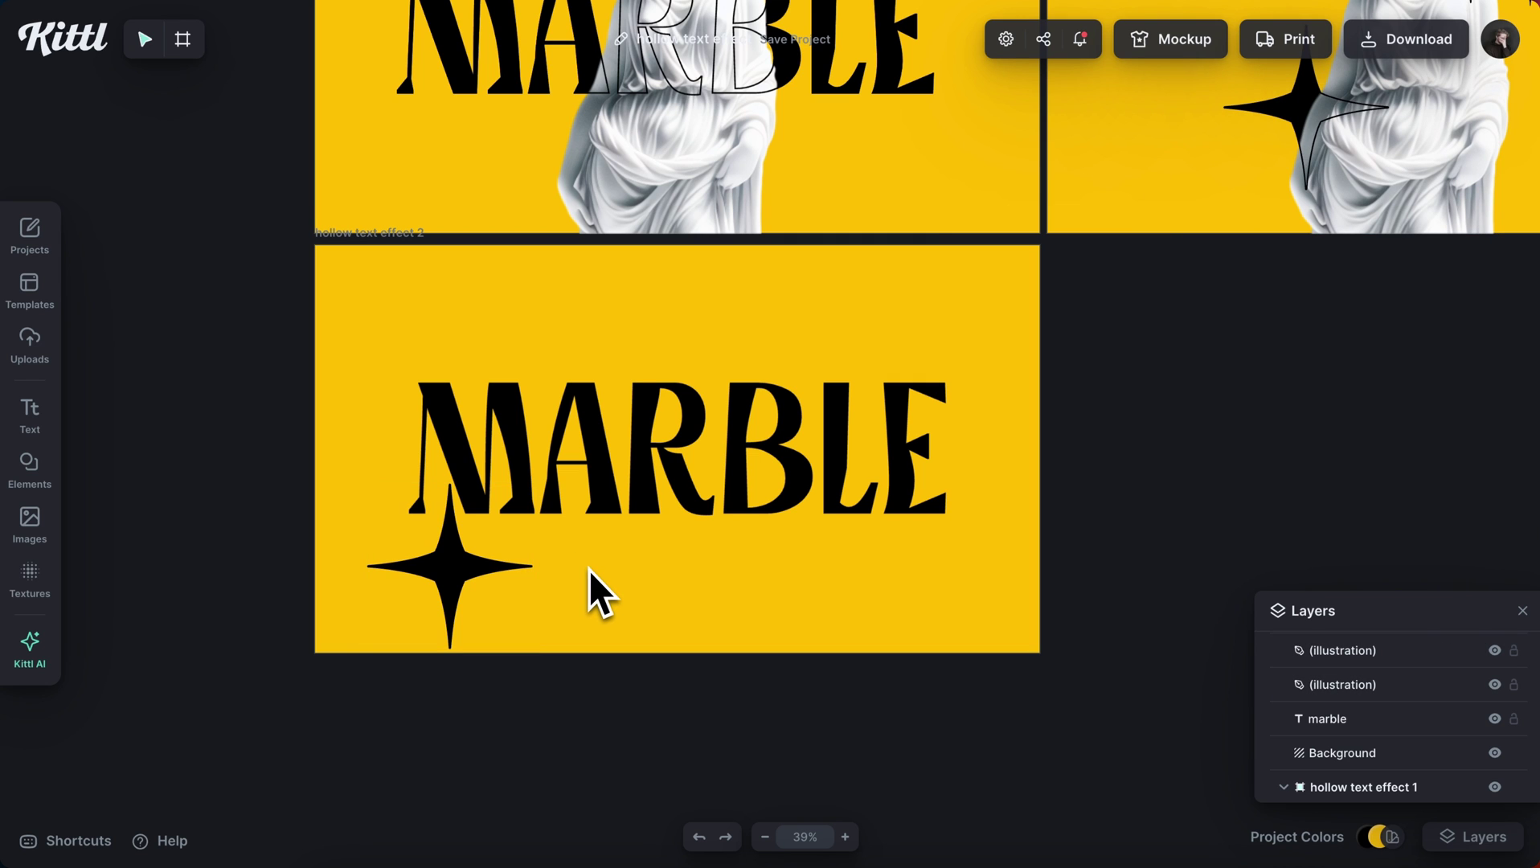
# Recolor the copied solid star white (ffffff) and set the outlined star's border to the same white
pyautogui.click(461, 576)
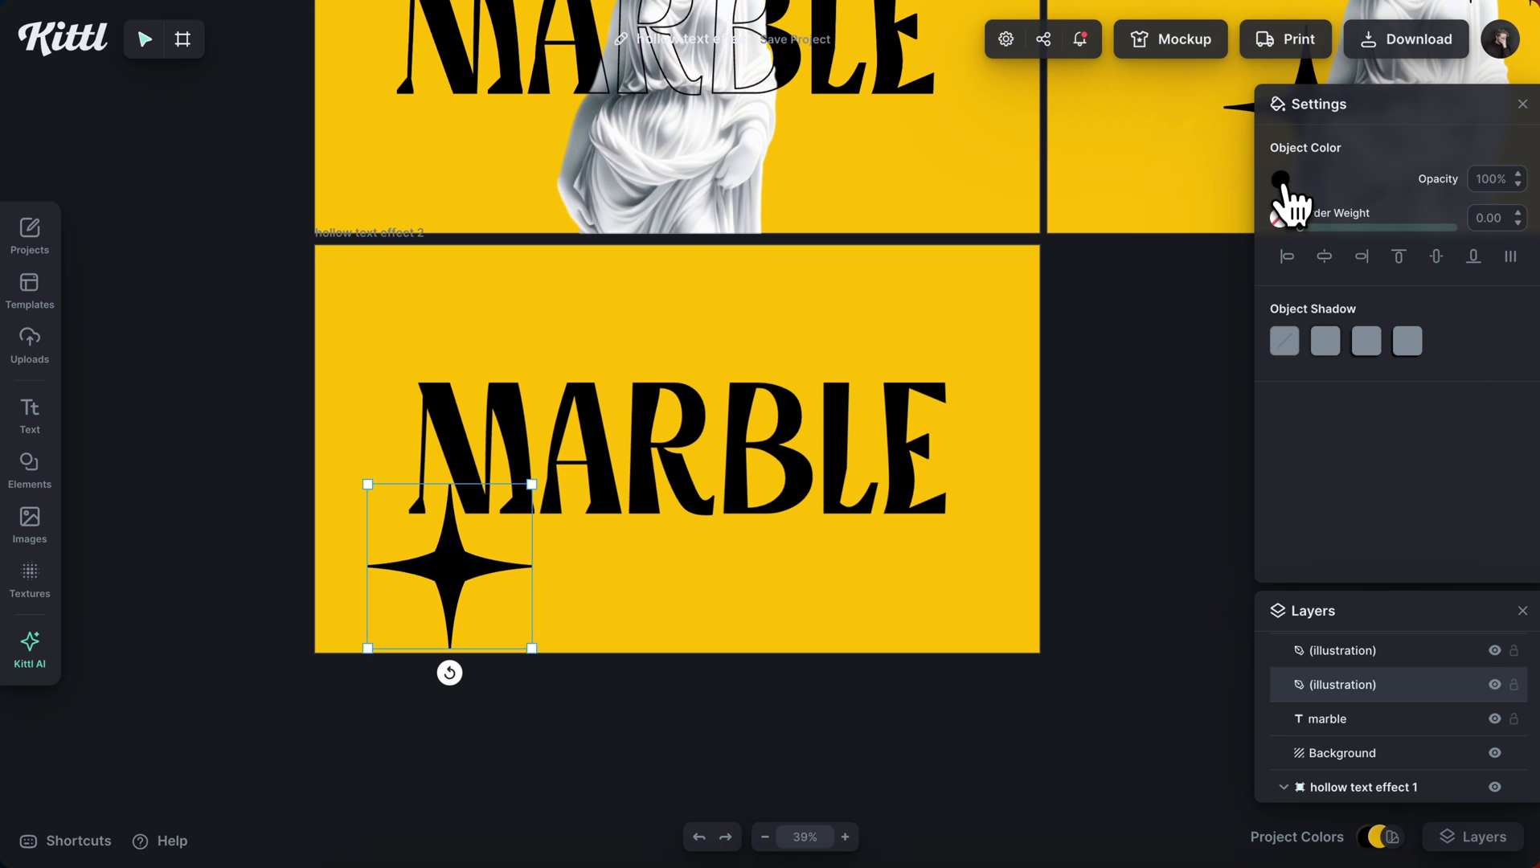
pyautogui.click(1281, 180)
pyautogui.click(1158, 259)
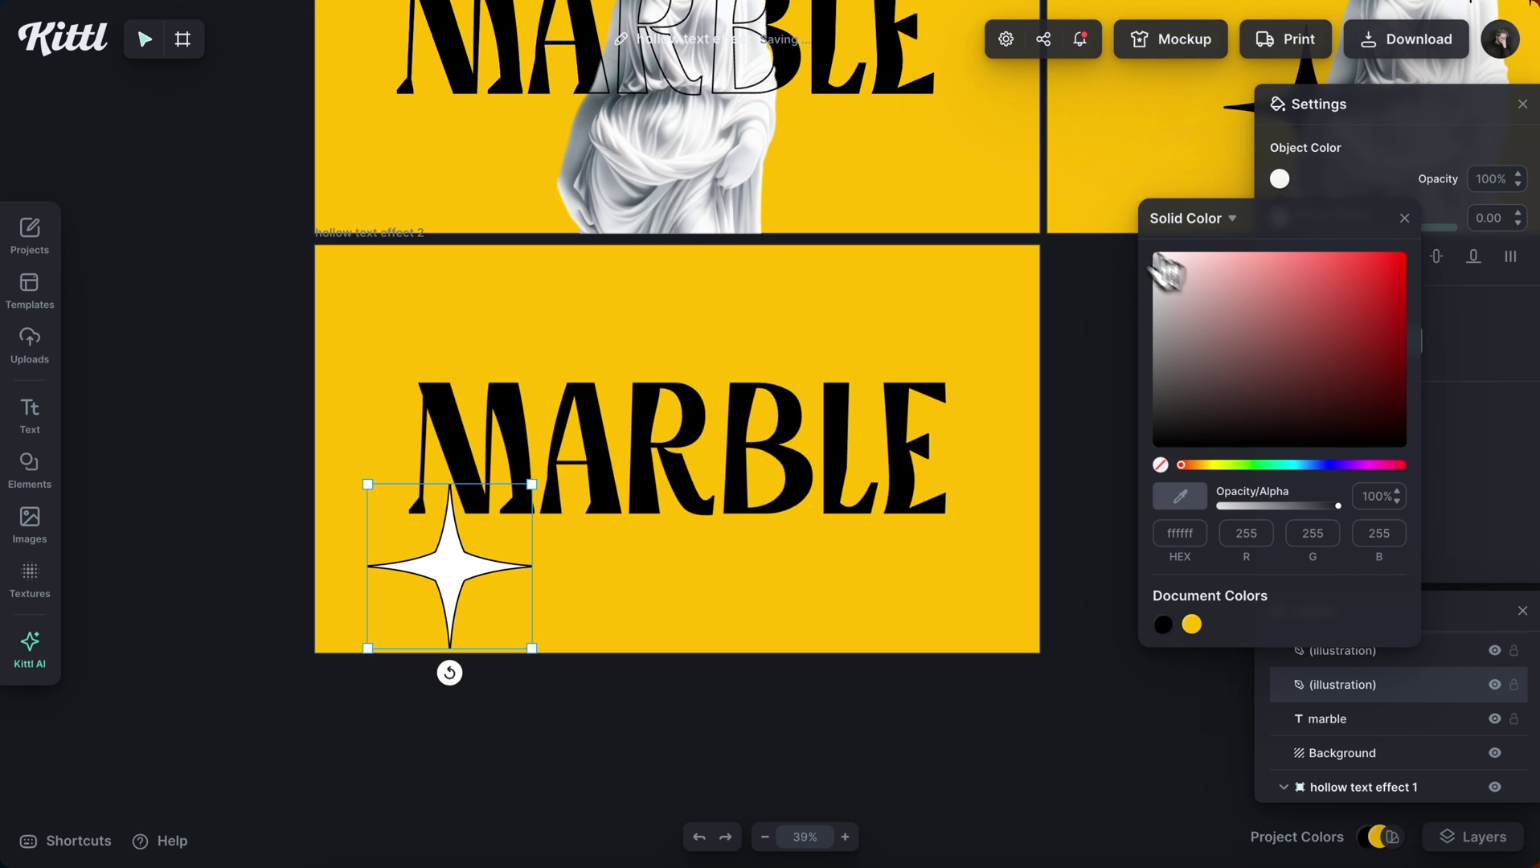
pyautogui.click(1403, 219)
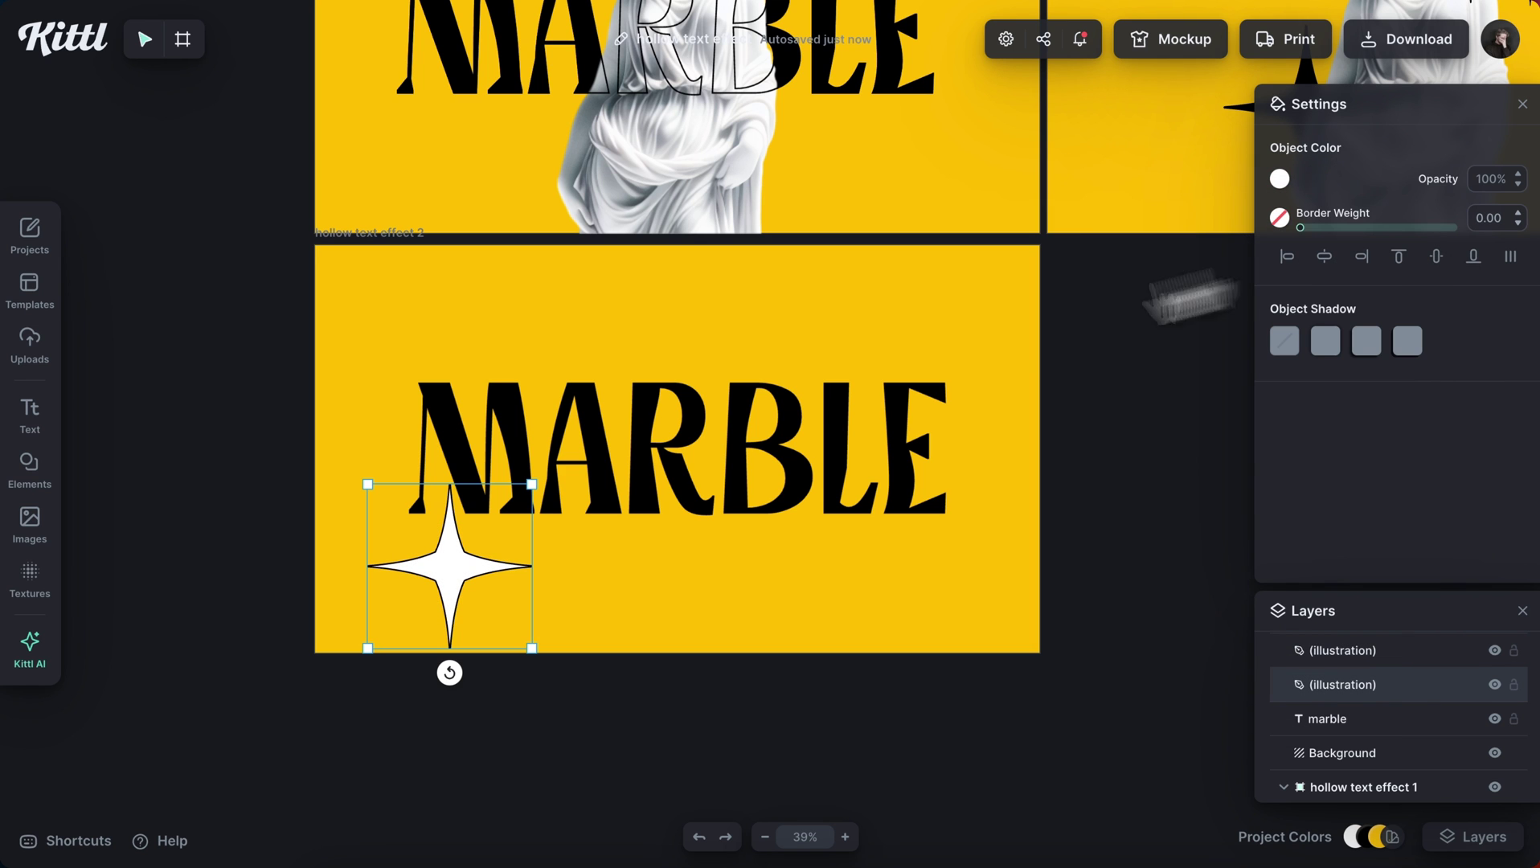
pyautogui.click(485, 562)
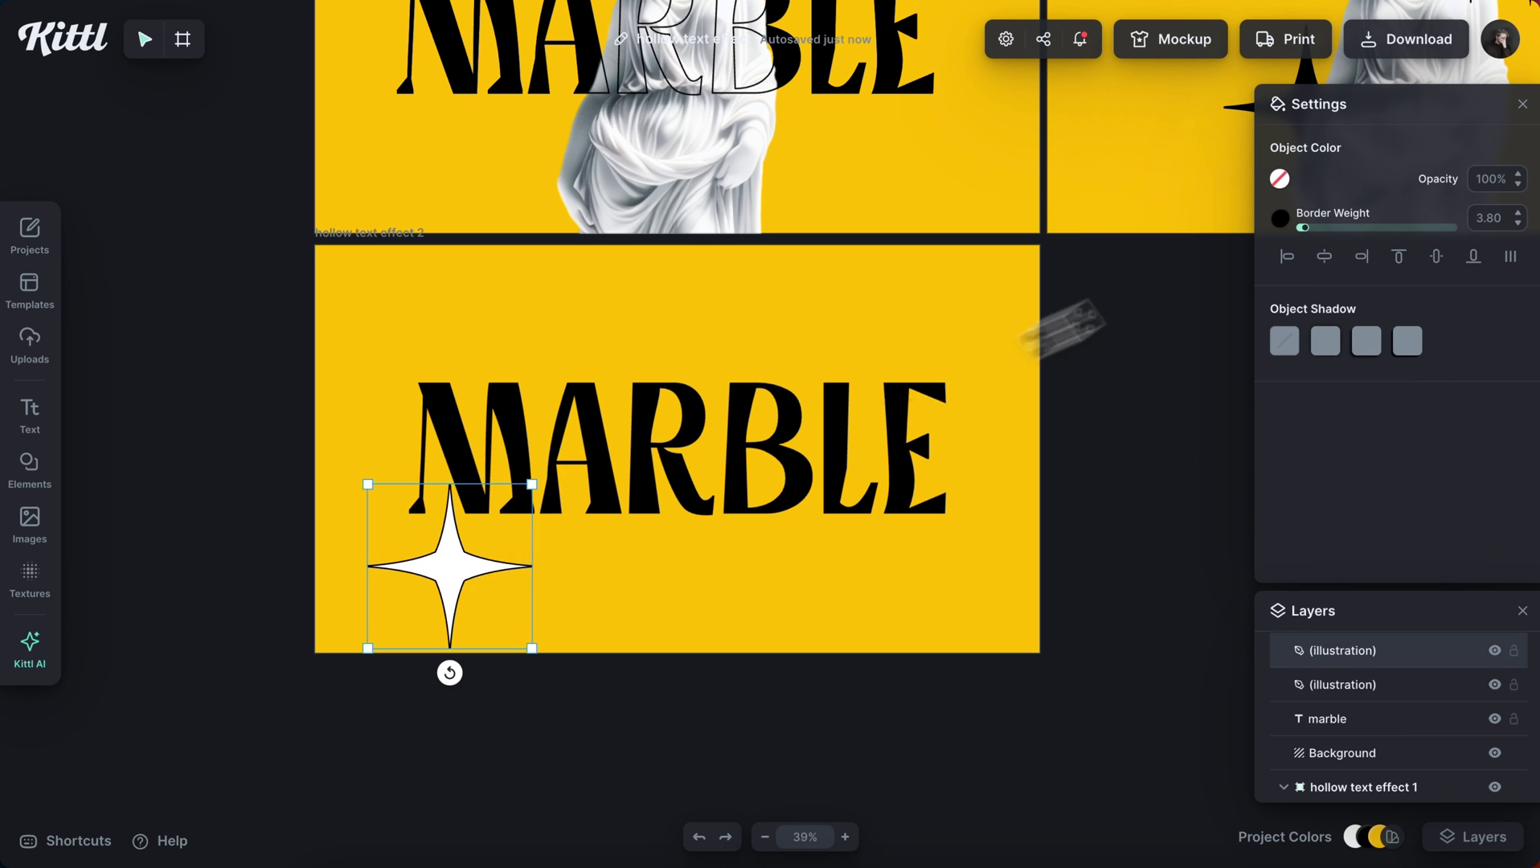
pyautogui.click(1283, 218)
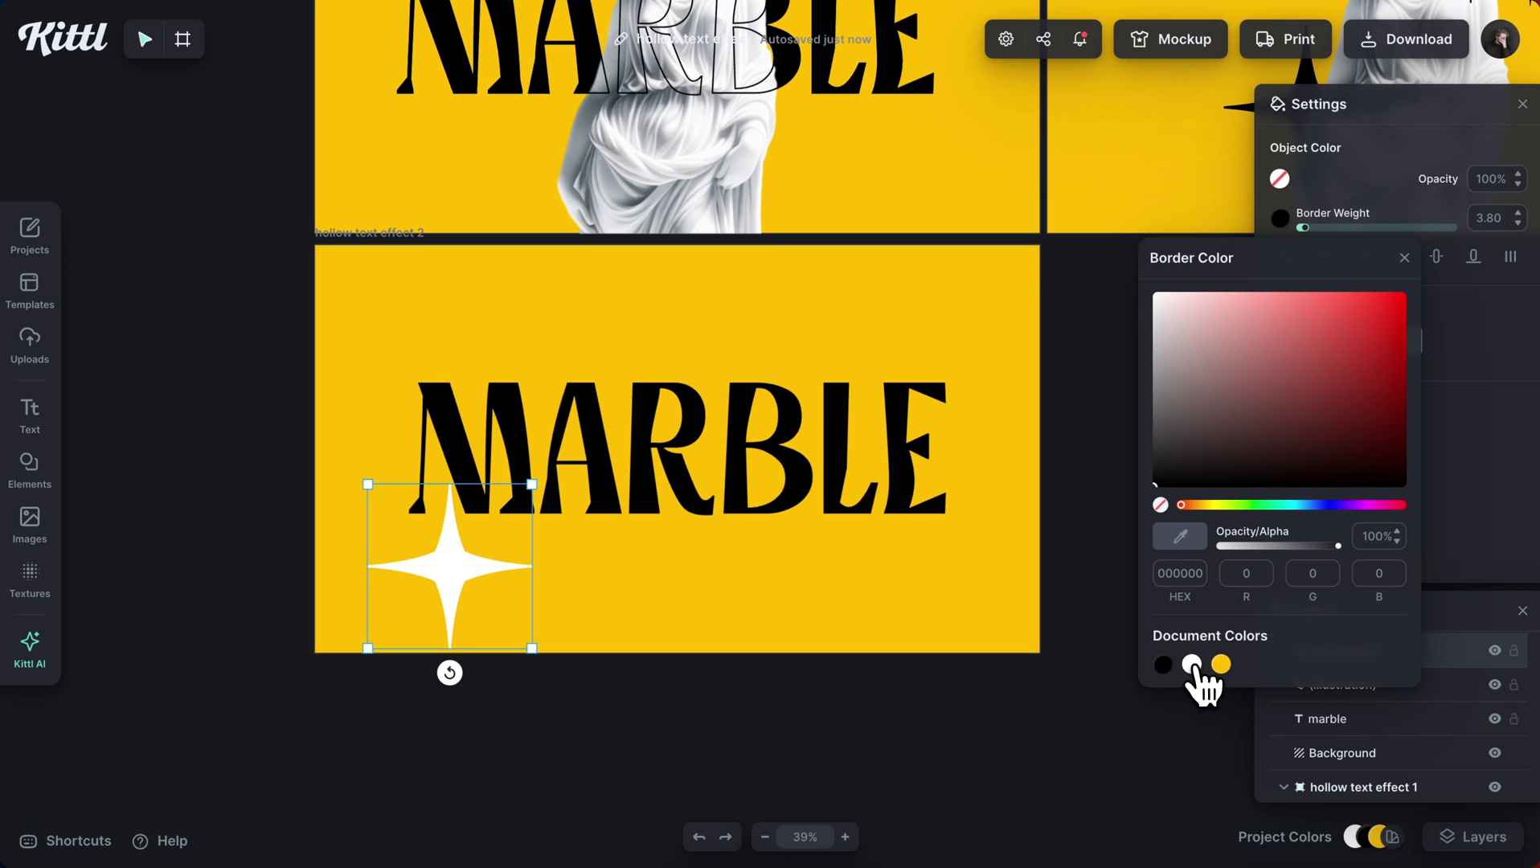
pyautogui.click(1404, 257)
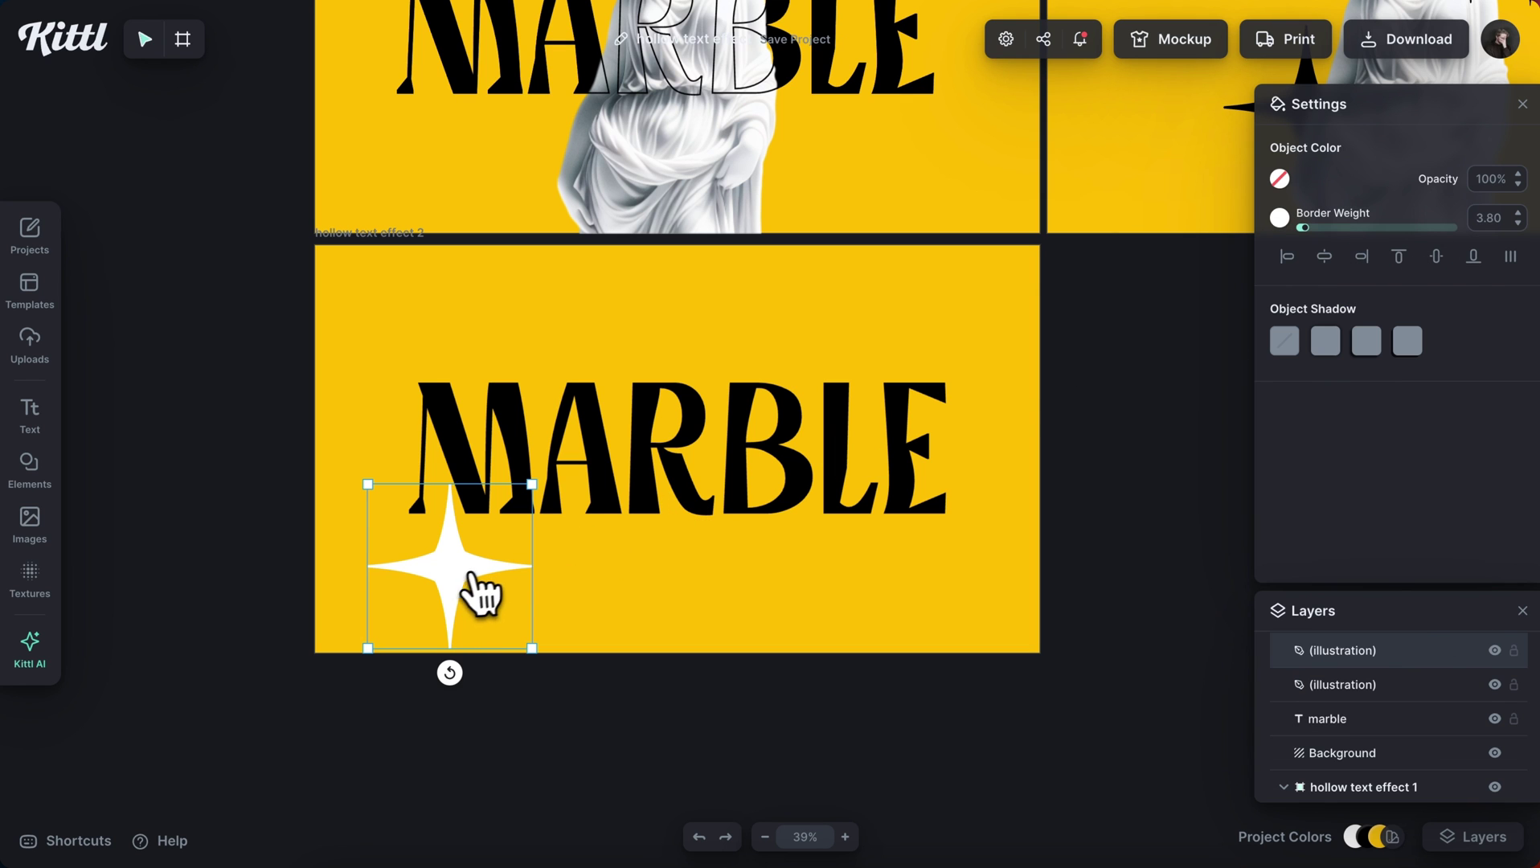
# Send the solid white star at the letter M behind the MARBLE text
pyautogui.click(561, 577)
pyautogui.click(451, 567)
pyautogui.rightClick(450, 567)
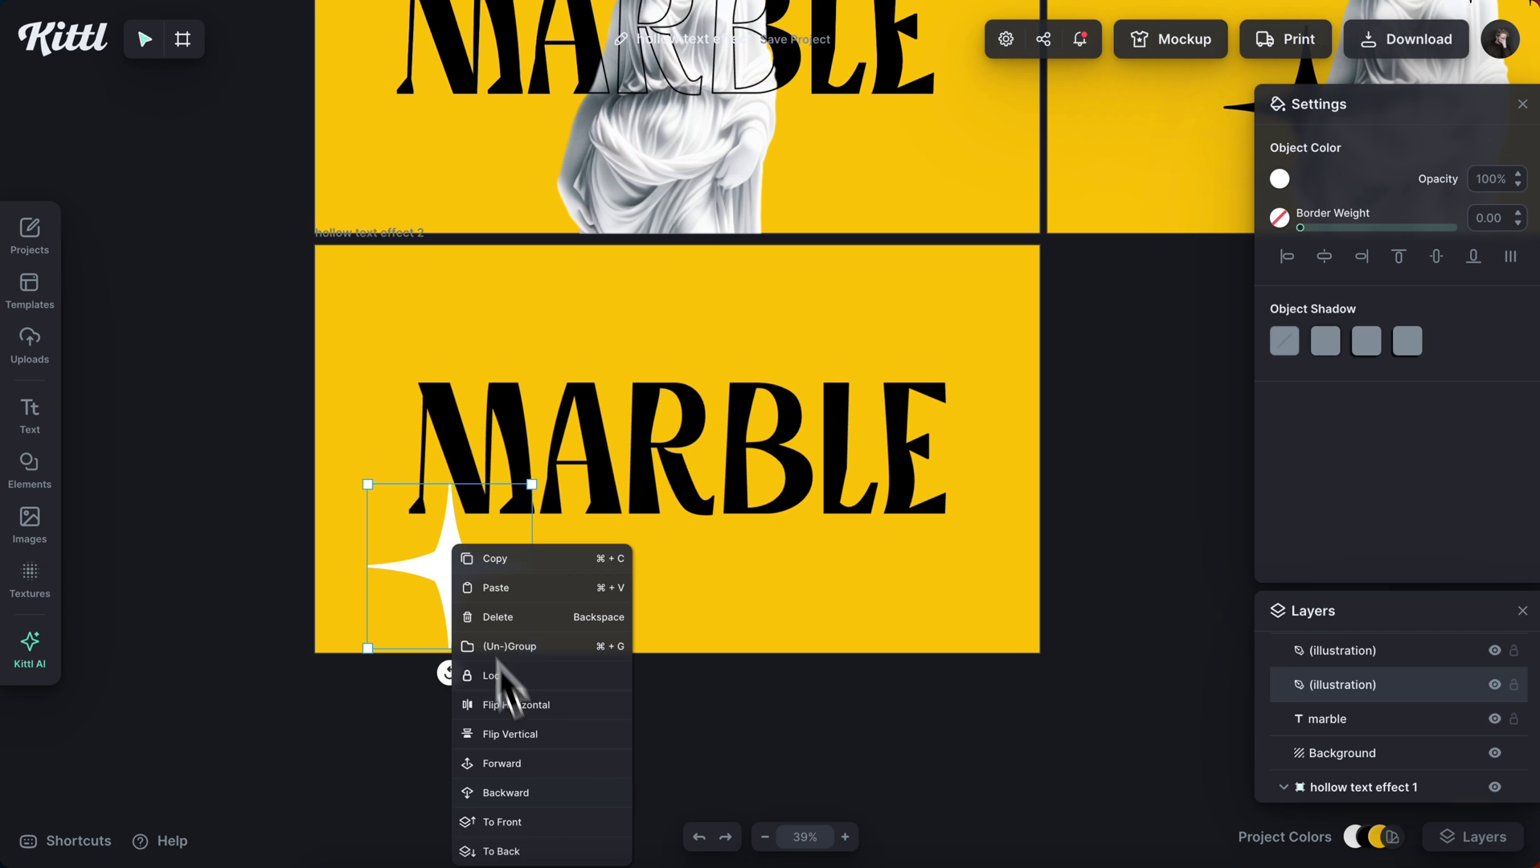
pyautogui.click(506, 851)
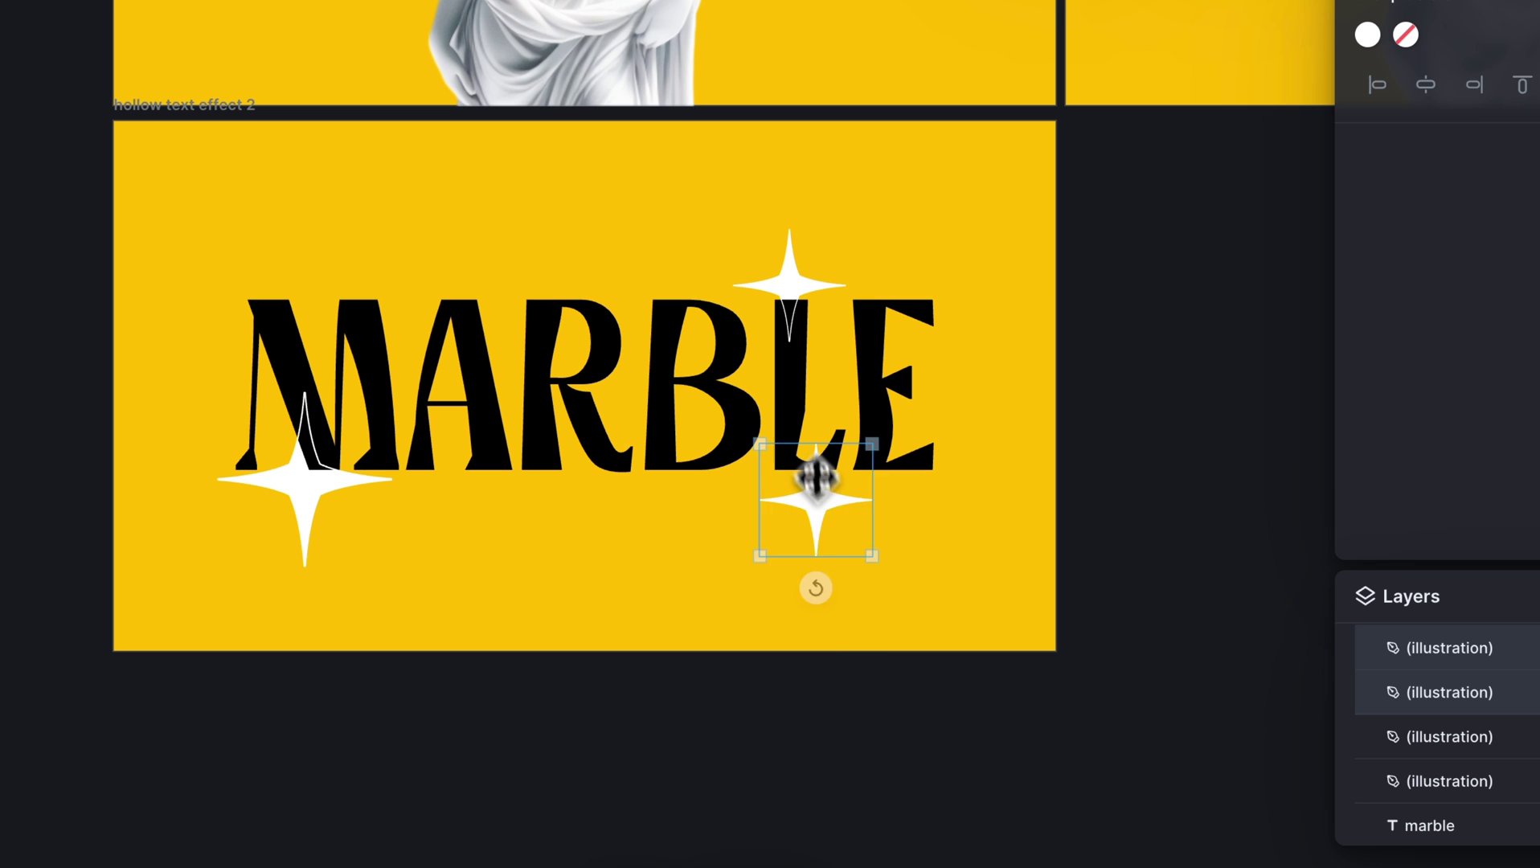
# Place a small white star pair below the letters L and E and send its solid star to the back
pyautogui.click(887, 609)
pyautogui.click(825, 585)
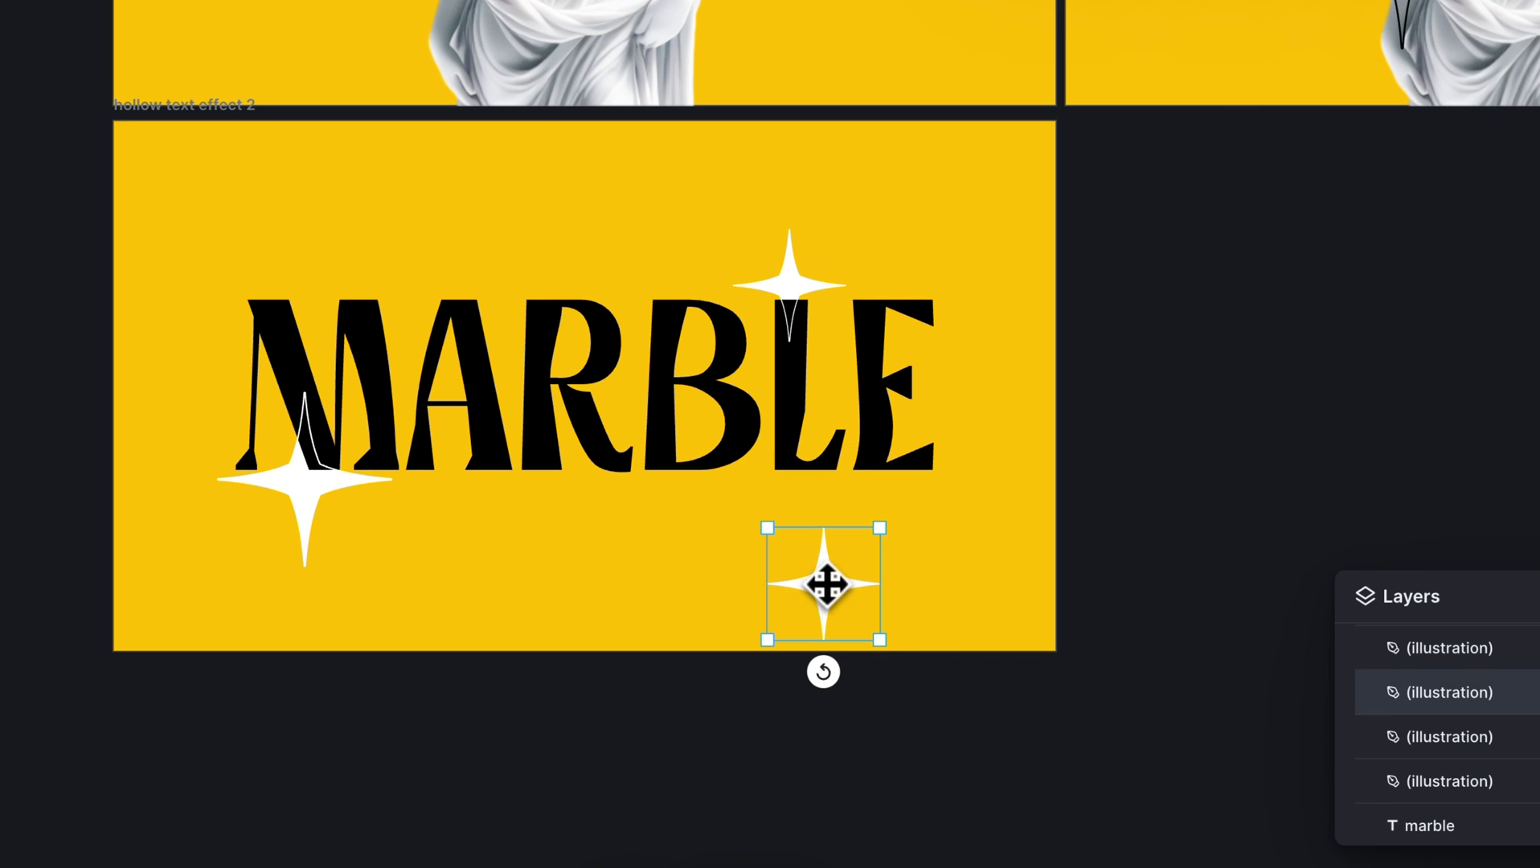
pyautogui.rightClick(825, 585)
pyautogui.click(864, 863)
pyautogui.click(921, 612)
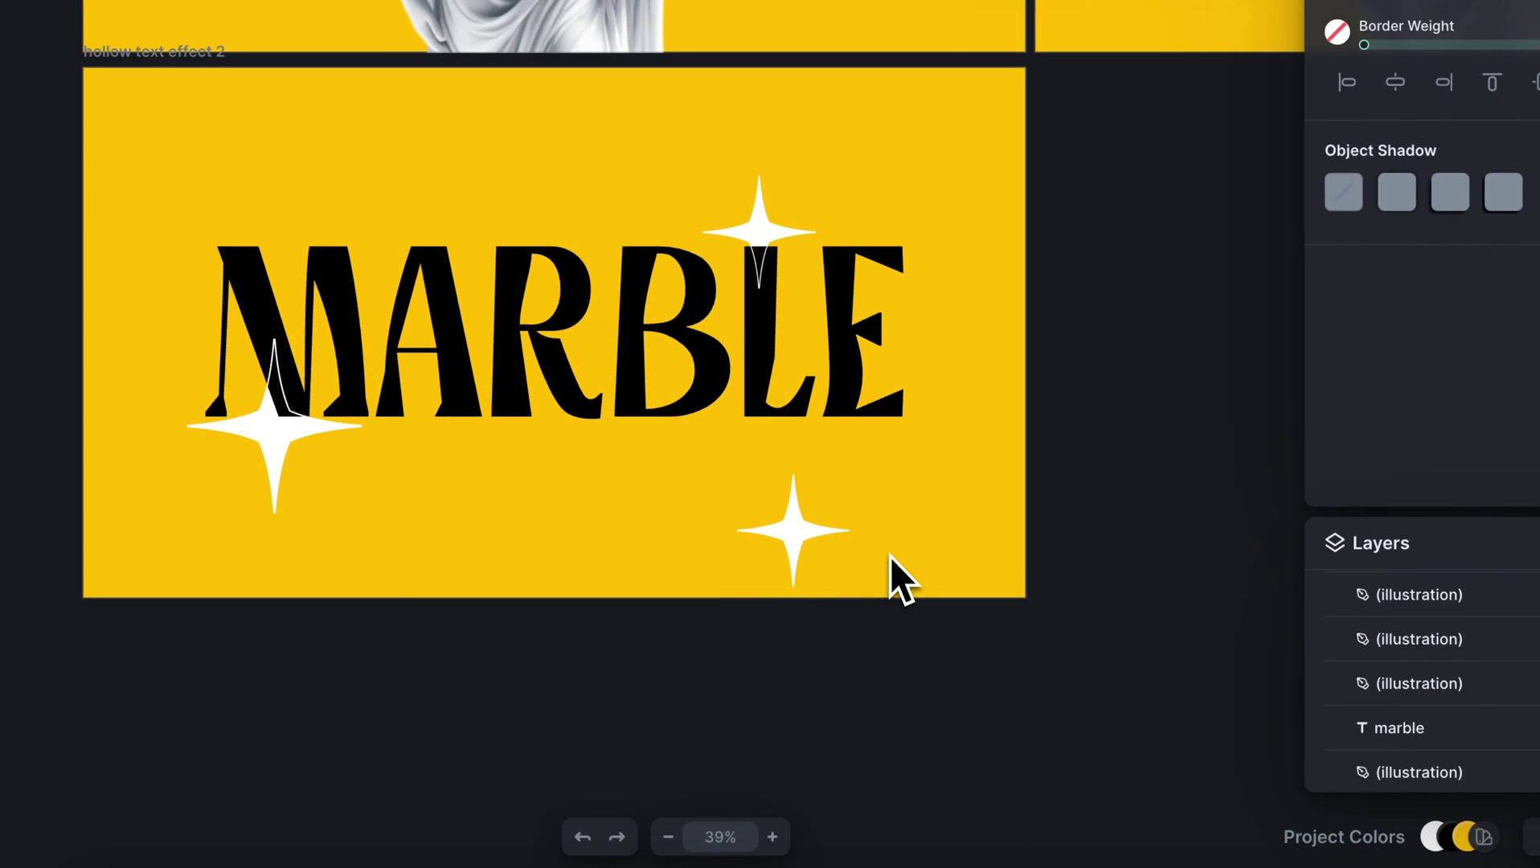
# Shrink the small white star pair and place it over the lower part of the letter E in MARBLE
pyautogui.click(799, 577)
pyautogui.moveTo(770, 524); pyautogui.dragTo(895, 339)
pyautogui.moveTo(962, 392); pyautogui.dragTo(892, 350)
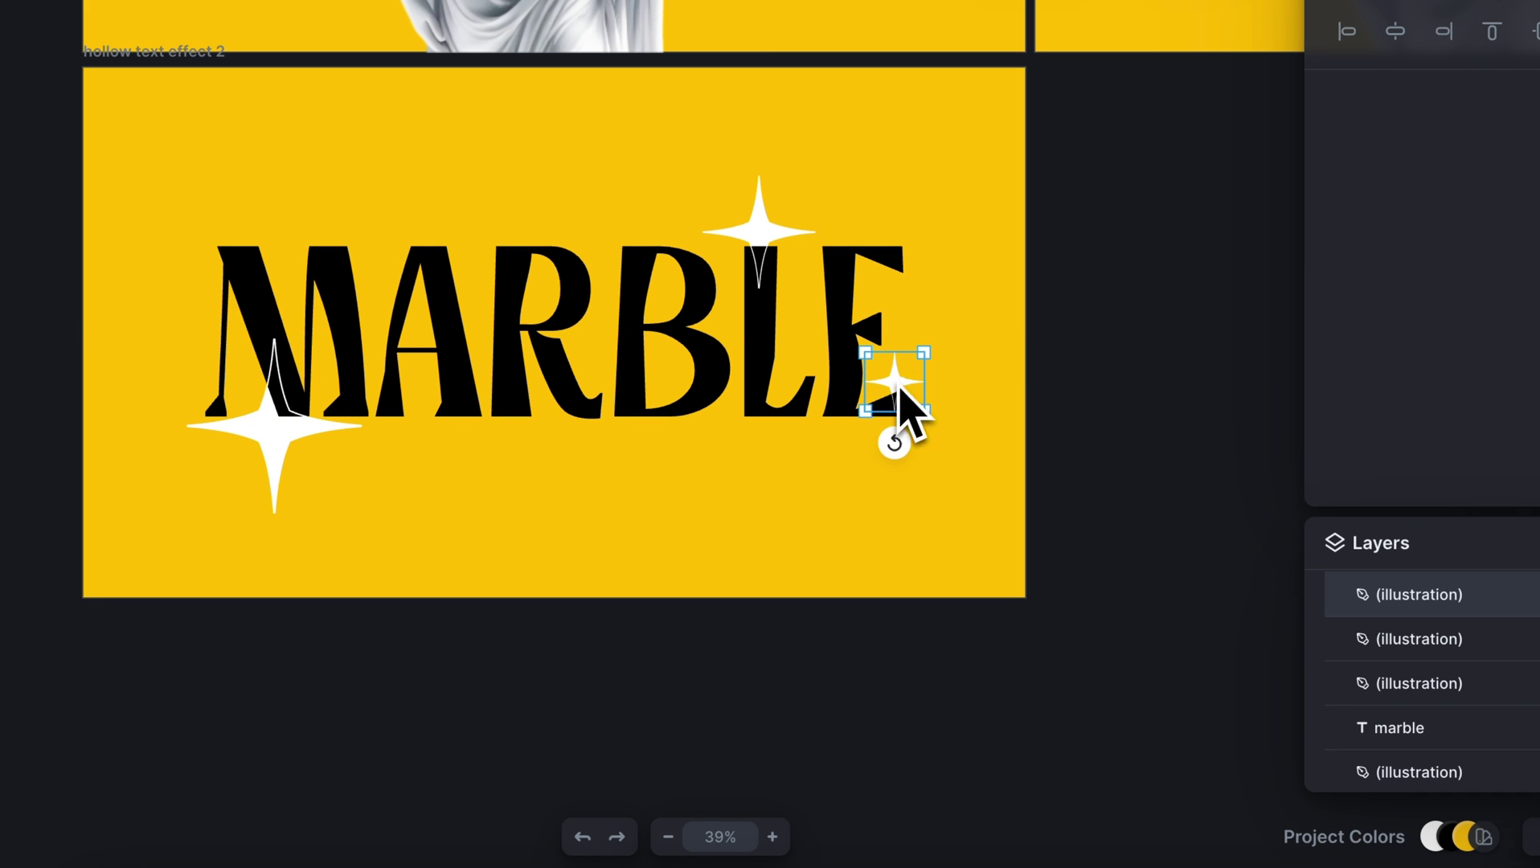
pyautogui.click(1004, 326)
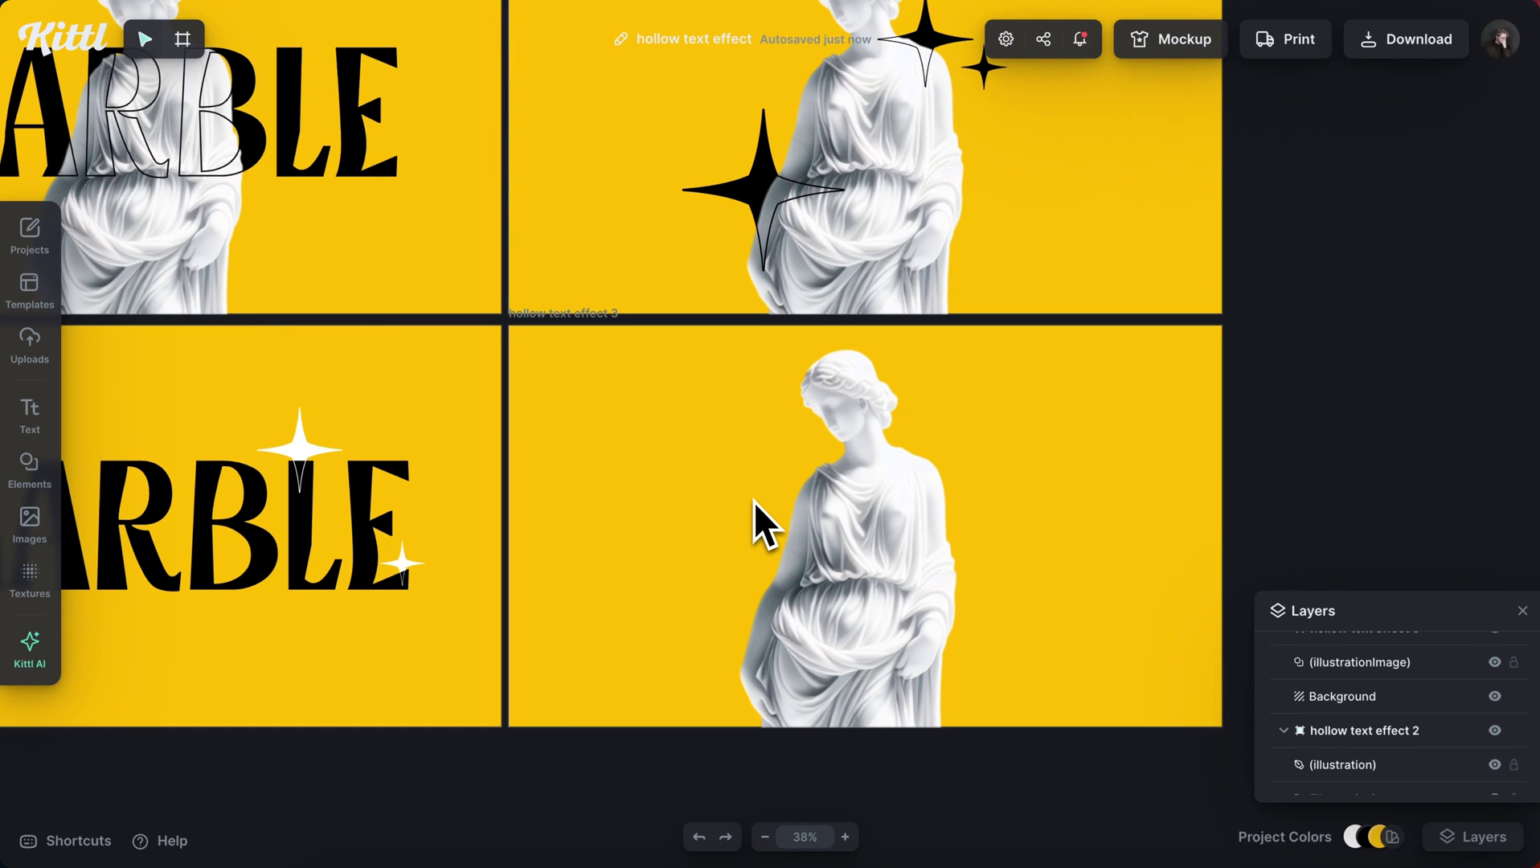
# Move the statue to one side of the third artboard, duplicate it beside the original, and vectorize the copy with 1 color
pyautogui.click(794, 573)
pyautogui.moveTo(898, 571); pyautogui.dragTo(1020, 549)
pyautogui.click(1399, 466)
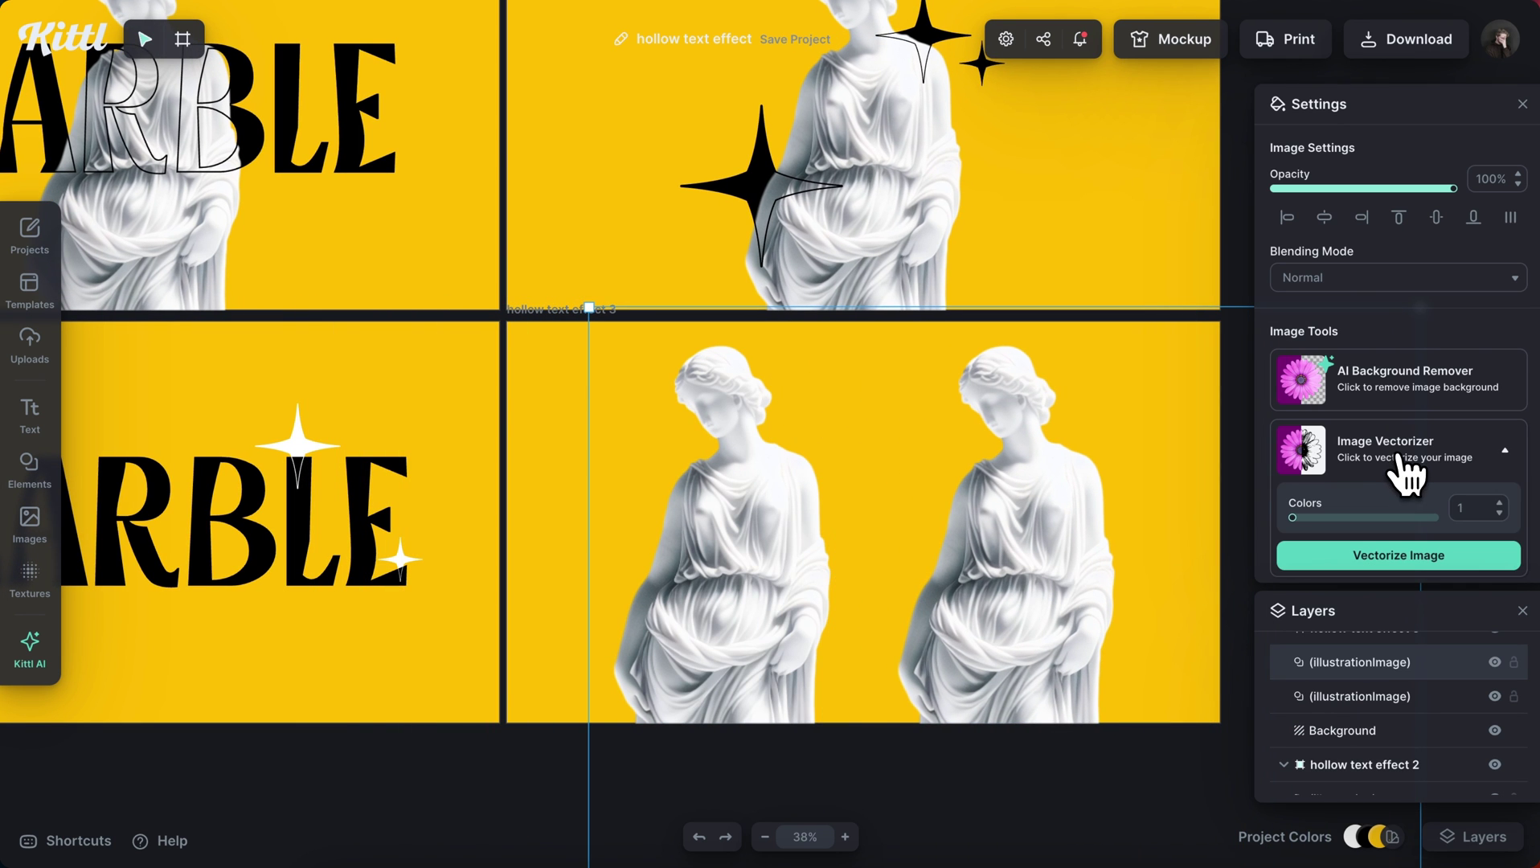
pyautogui.click(1399, 559)
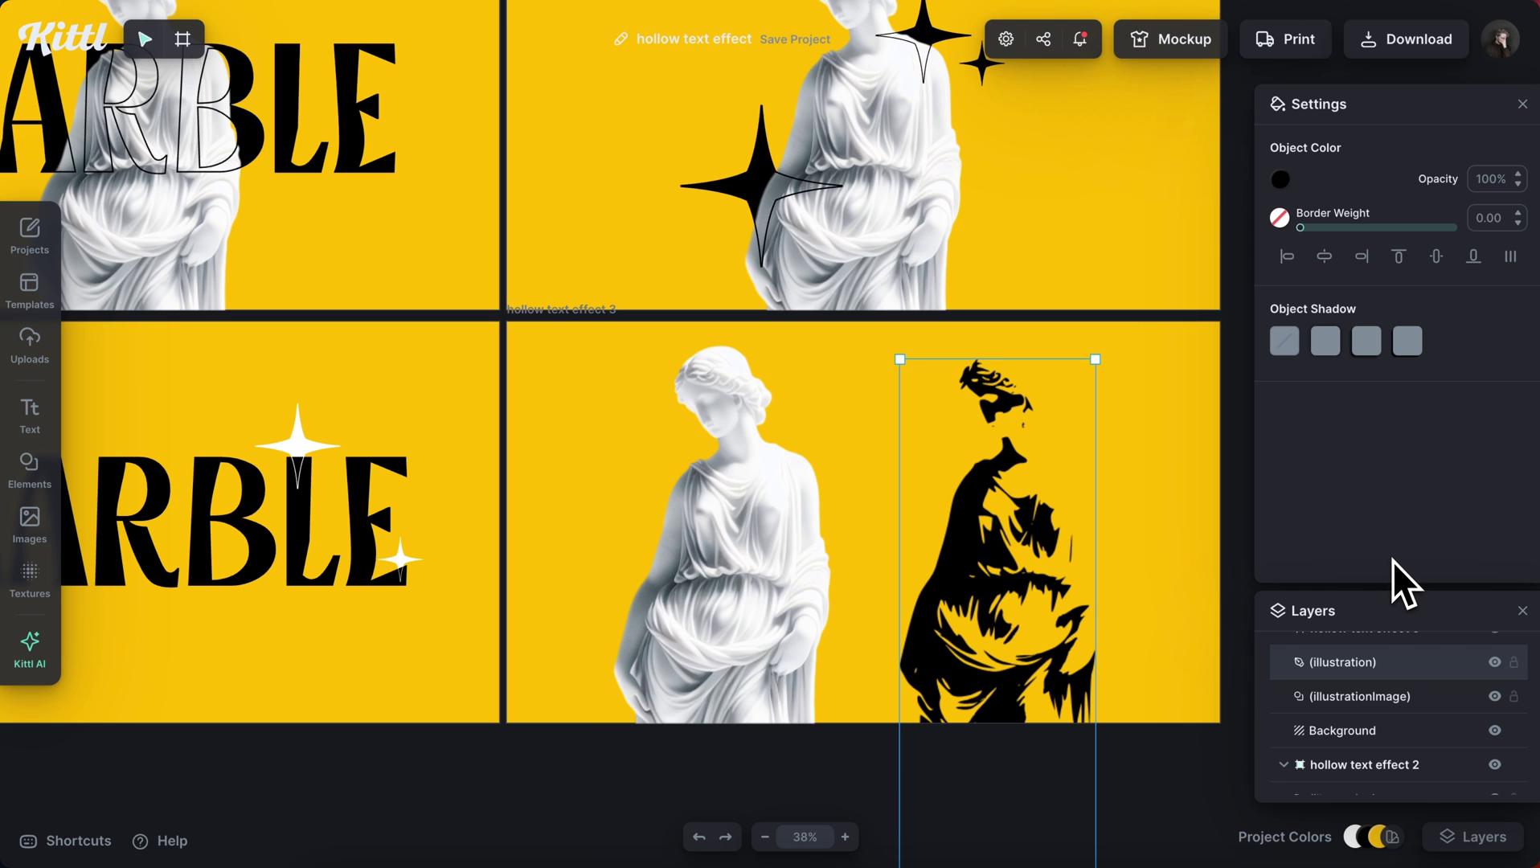
# Remove the vectorized statue's fill and give it a white border (ffffff) with a weight of 5.00
pyautogui.click(1282, 183)
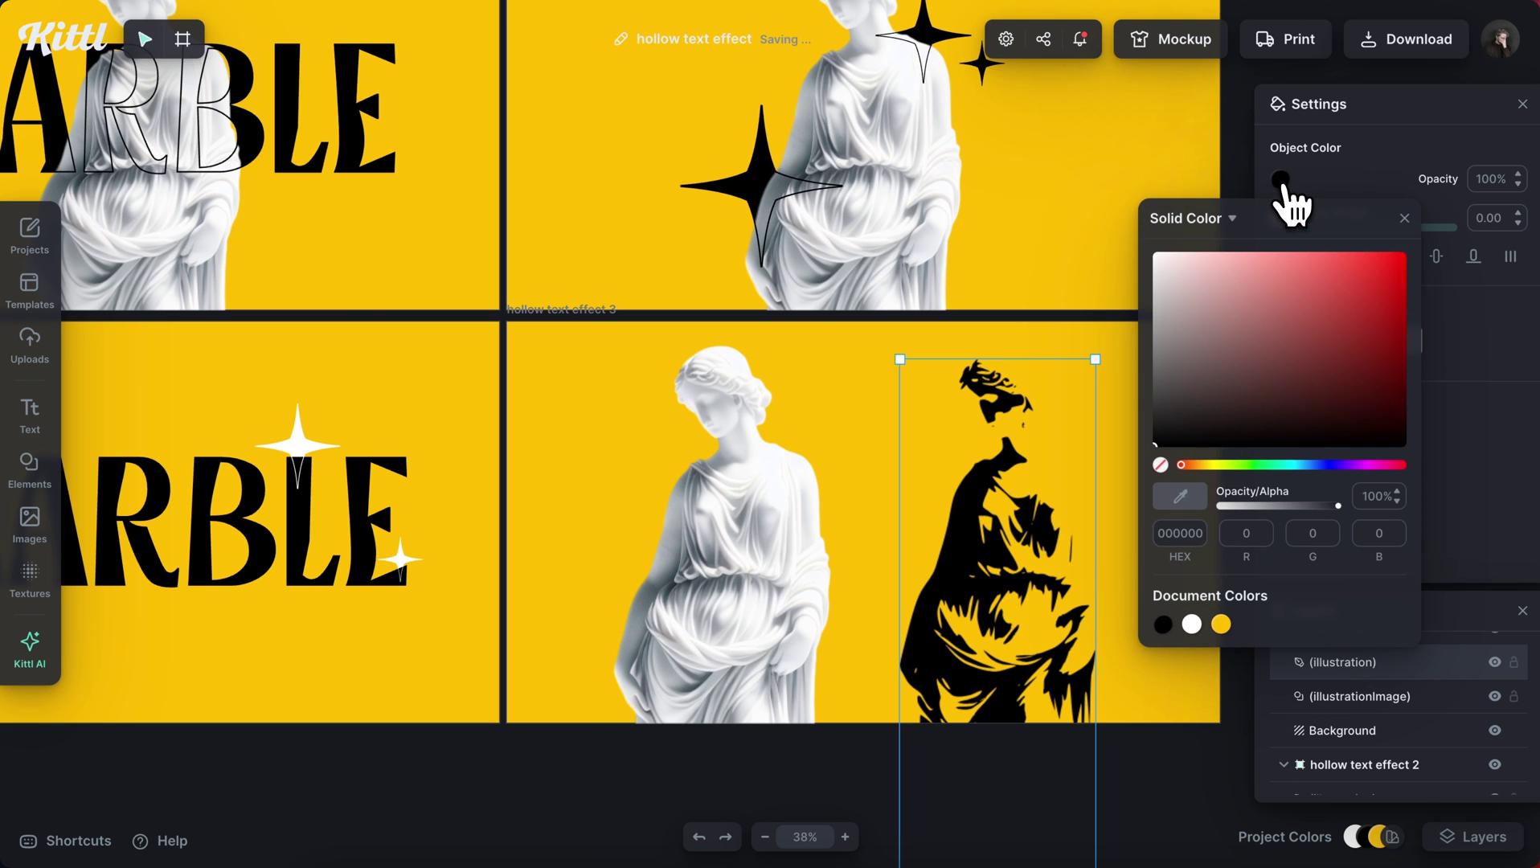
pyautogui.click(1161, 465)
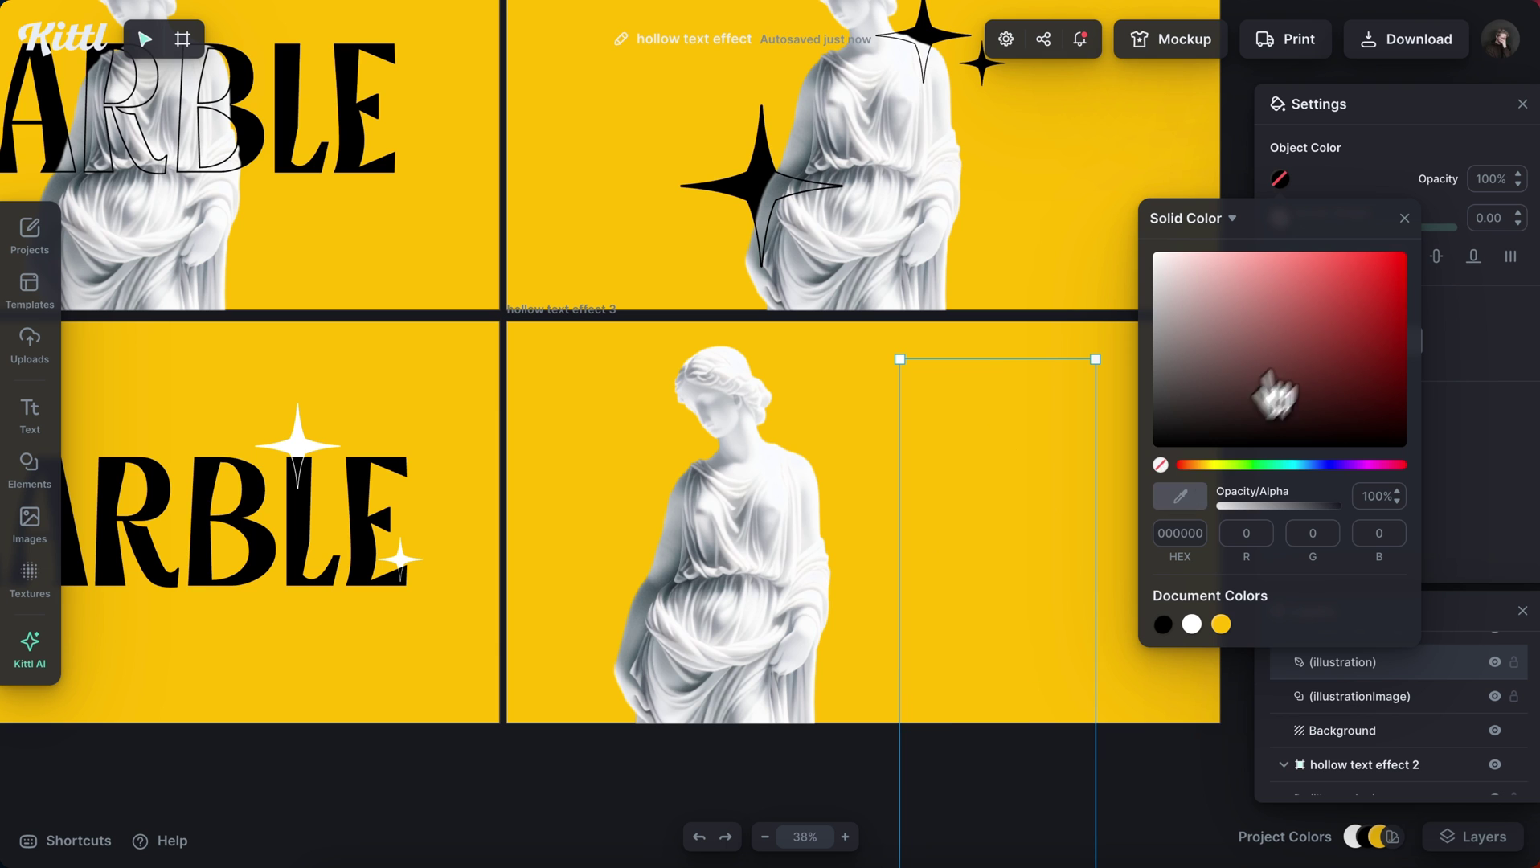
pyautogui.click(1404, 218)
pyautogui.click(1280, 217)
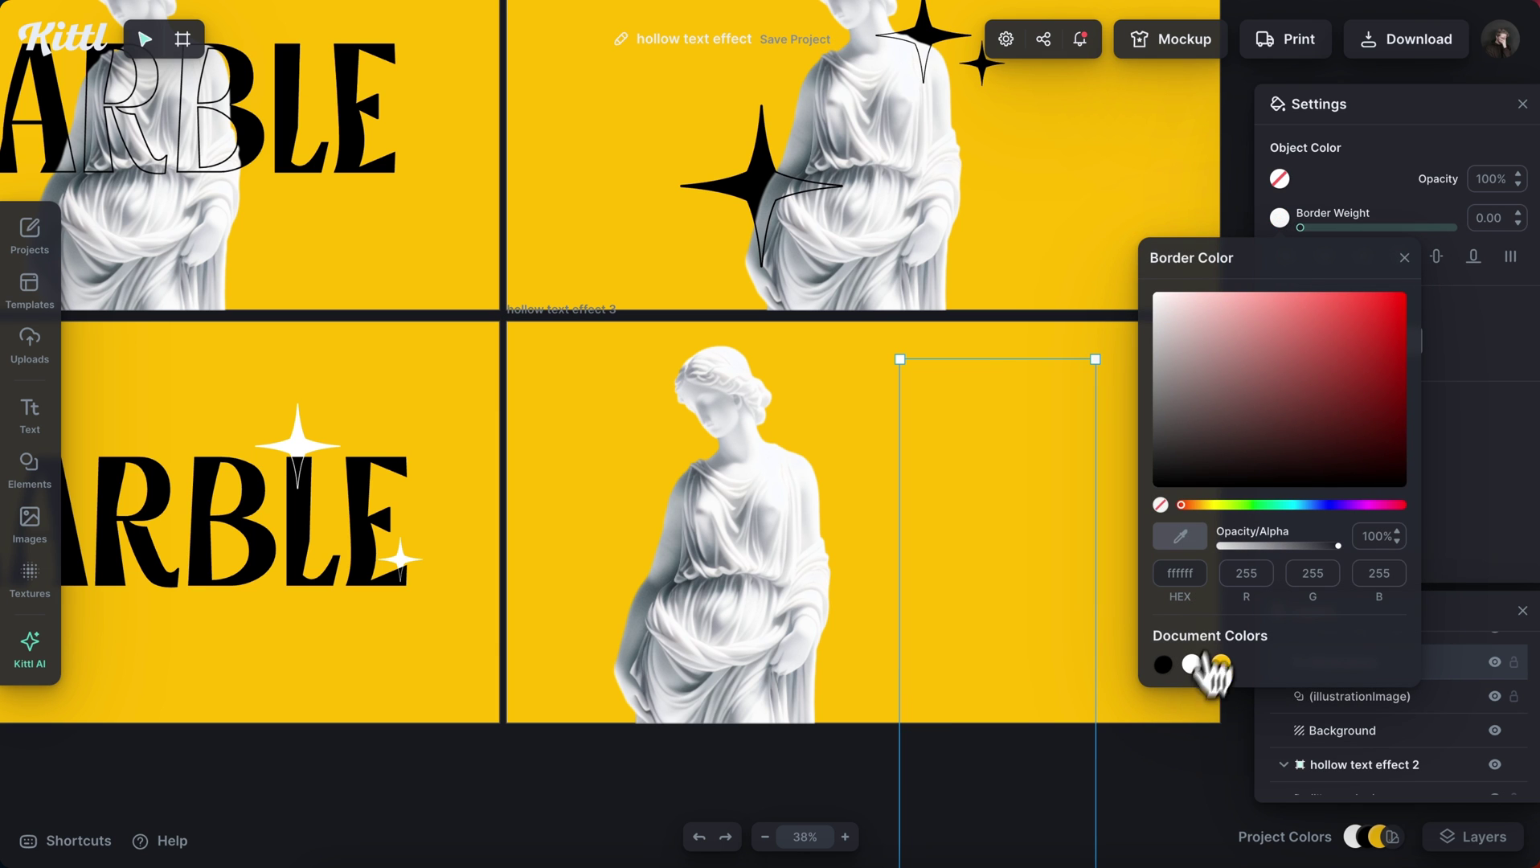
pyautogui.click(1404, 257)
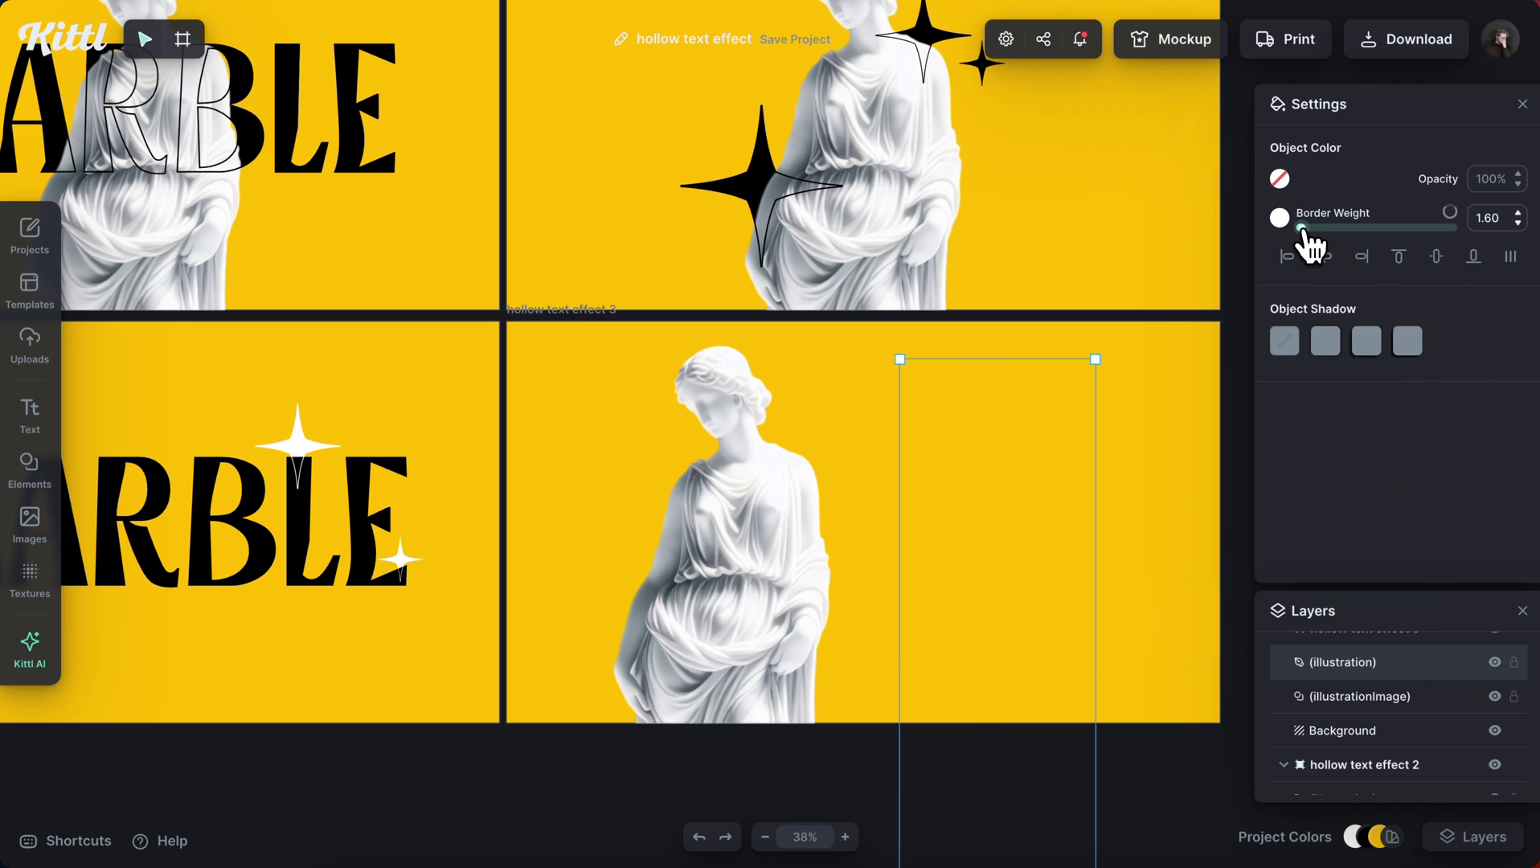
pyautogui.moveTo(1302, 228); pyautogui.dragTo(1307, 229)
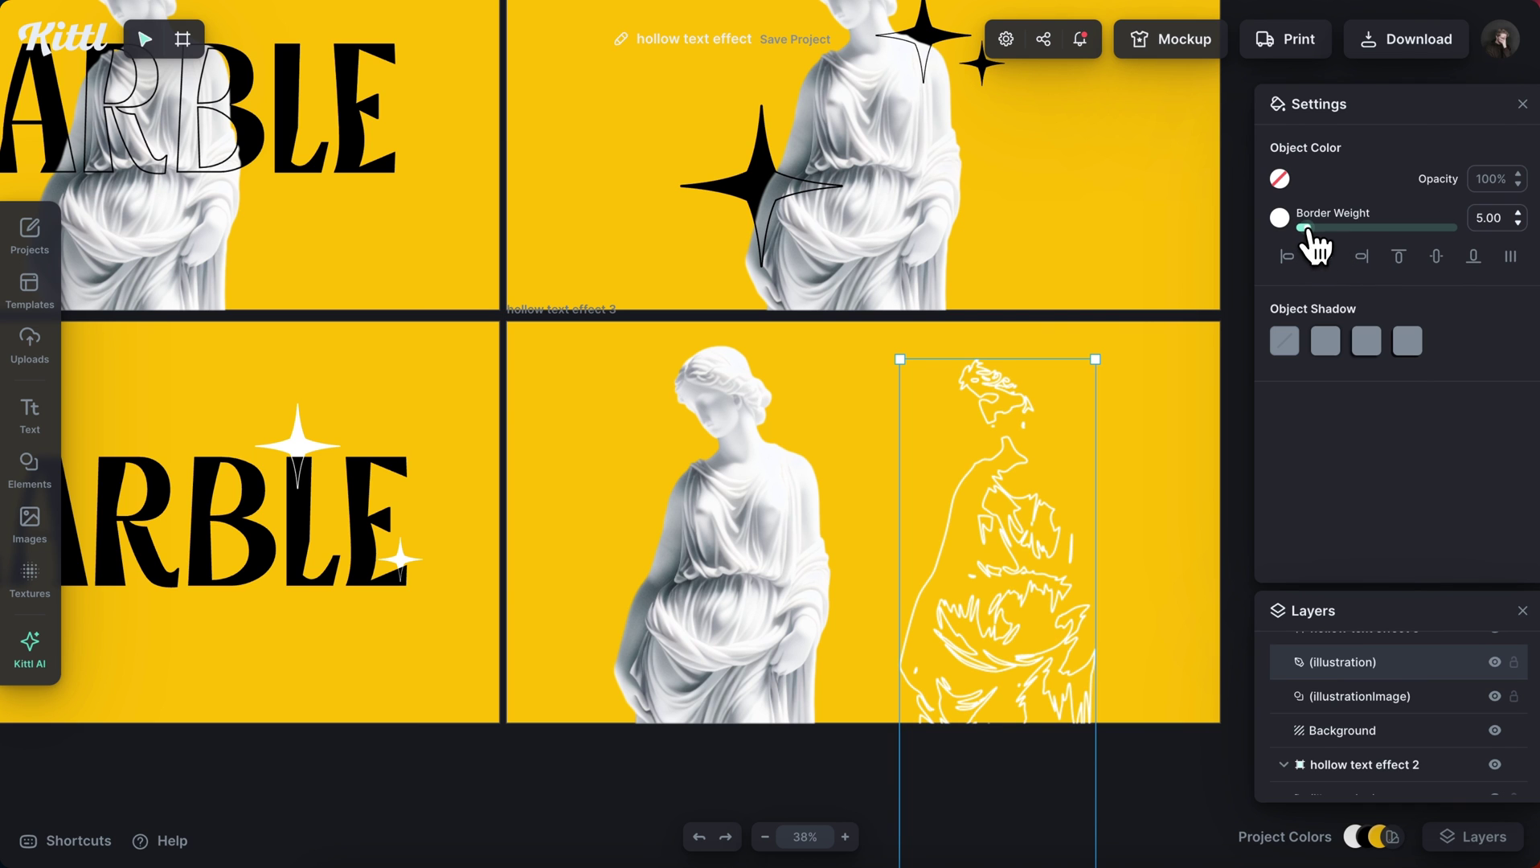
pyautogui.click(1148, 479)
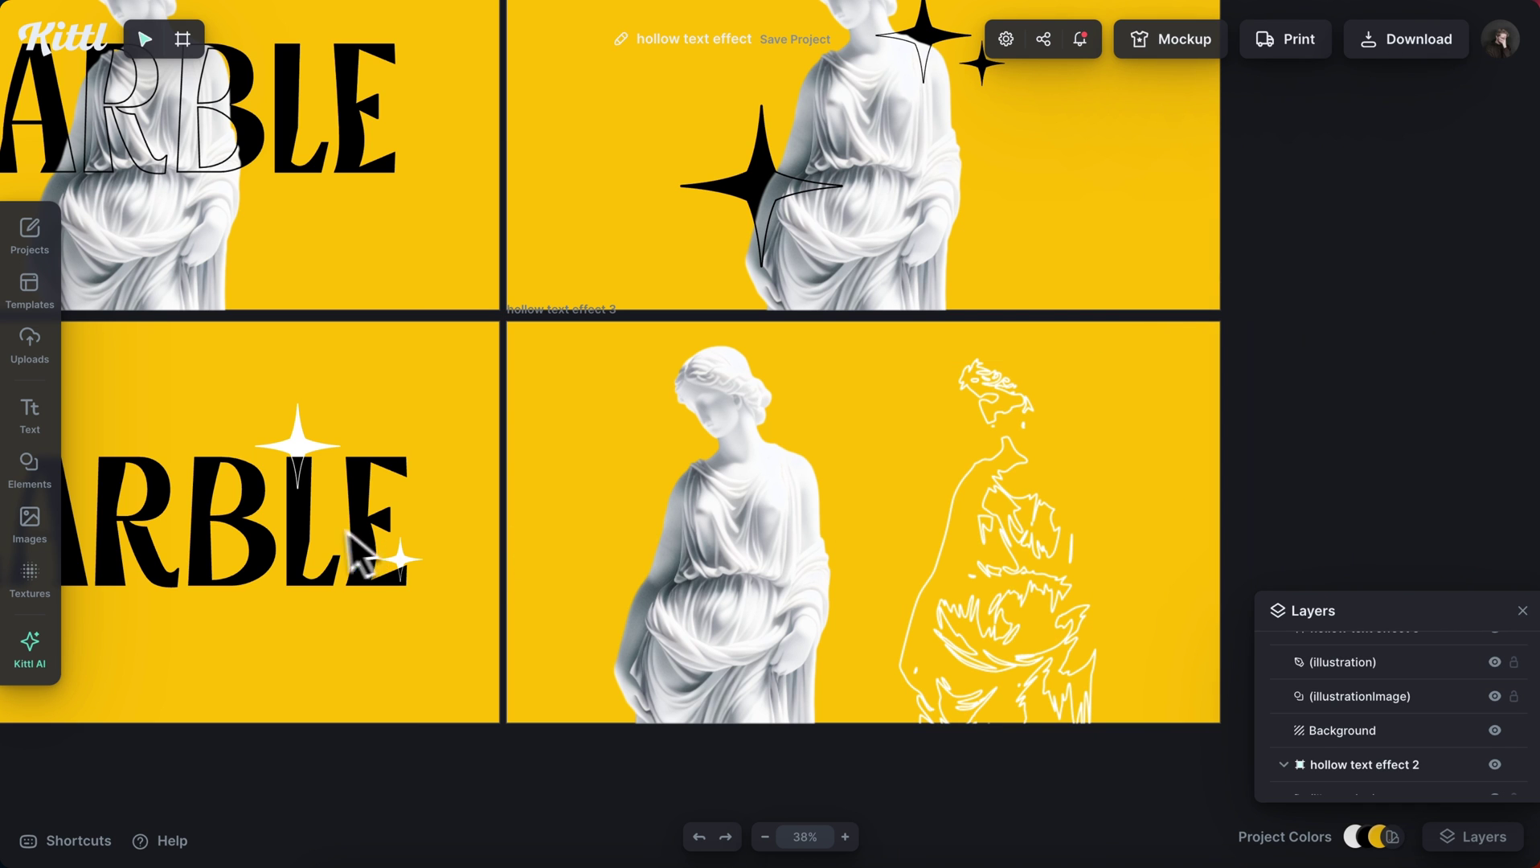
# Copy the MARBLE text onto the statue artboard, centre it horizontally, and bring the outlined statue to the front
pyautogui.moveTo(312, 554); pyautogui.dragTo(957, 528)
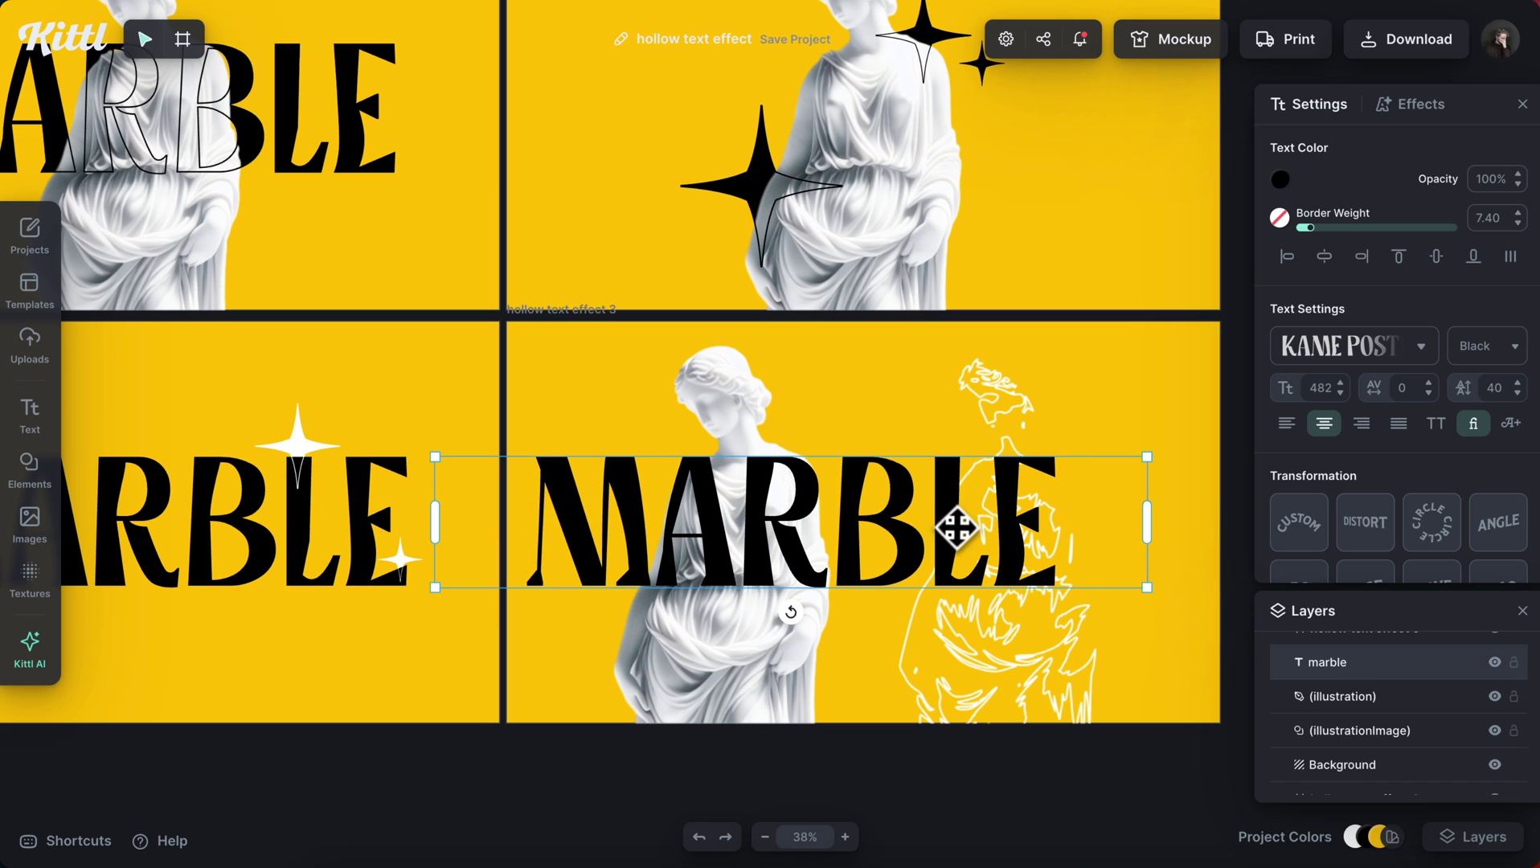
pyautogui.click(1325, 257)
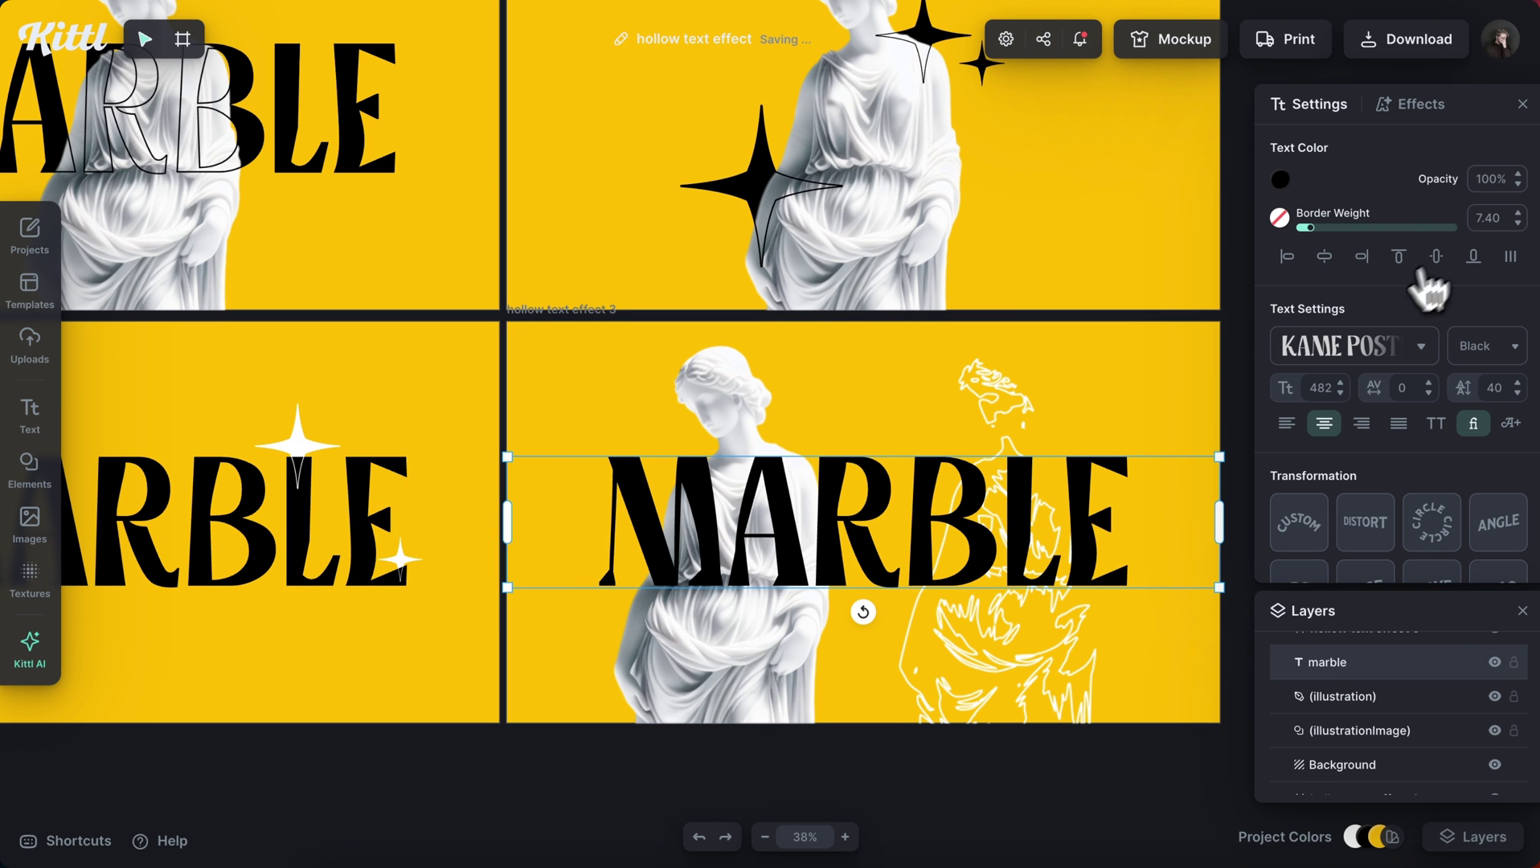
pyautogui.click(1017, 414)
pyautogui.rightClick(1017, 414)
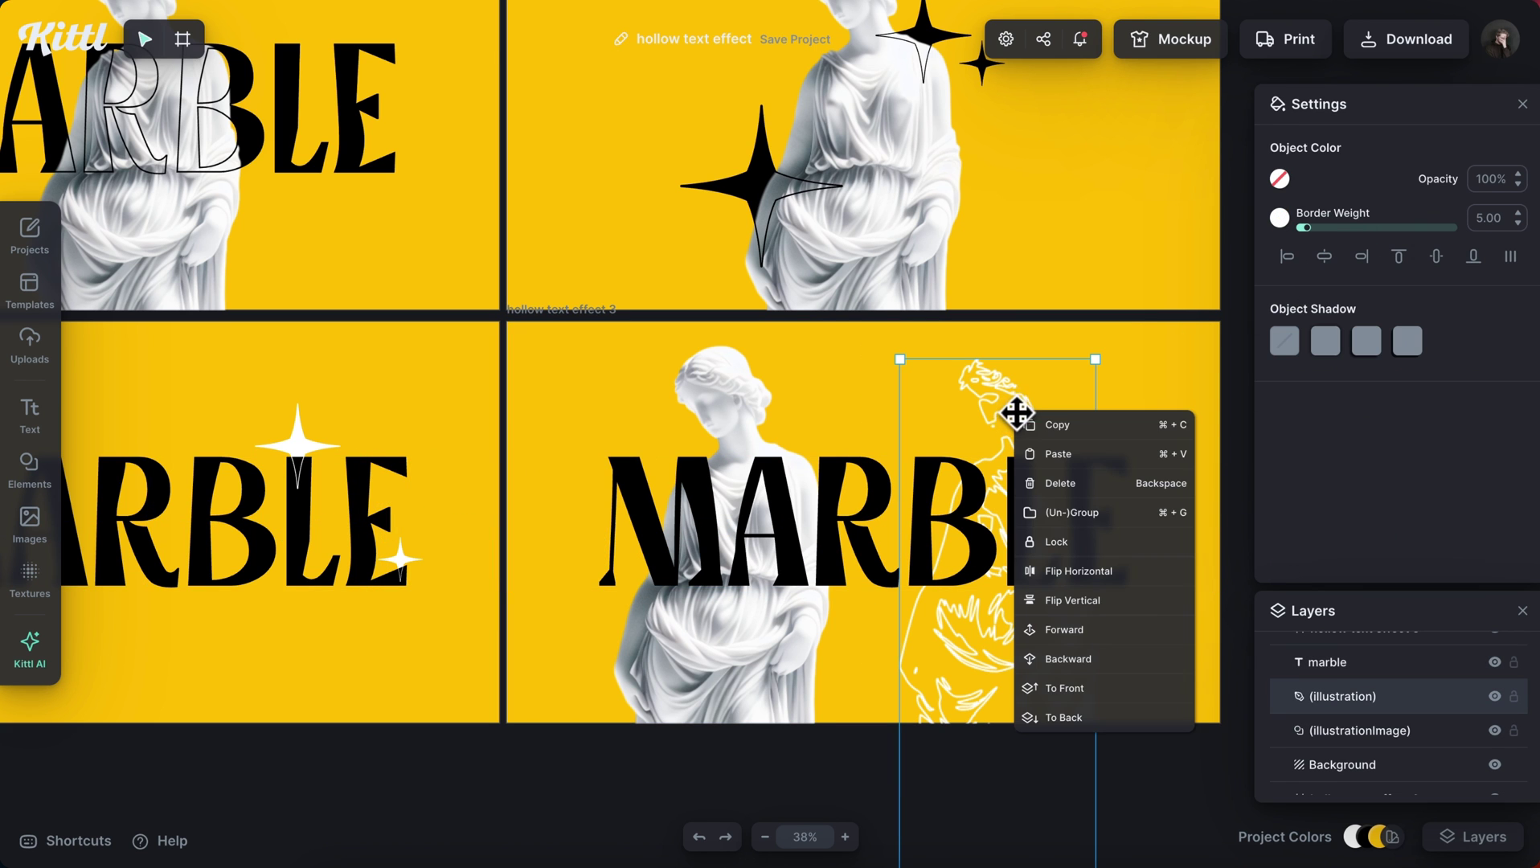
pyautogui.click(1092, 692)
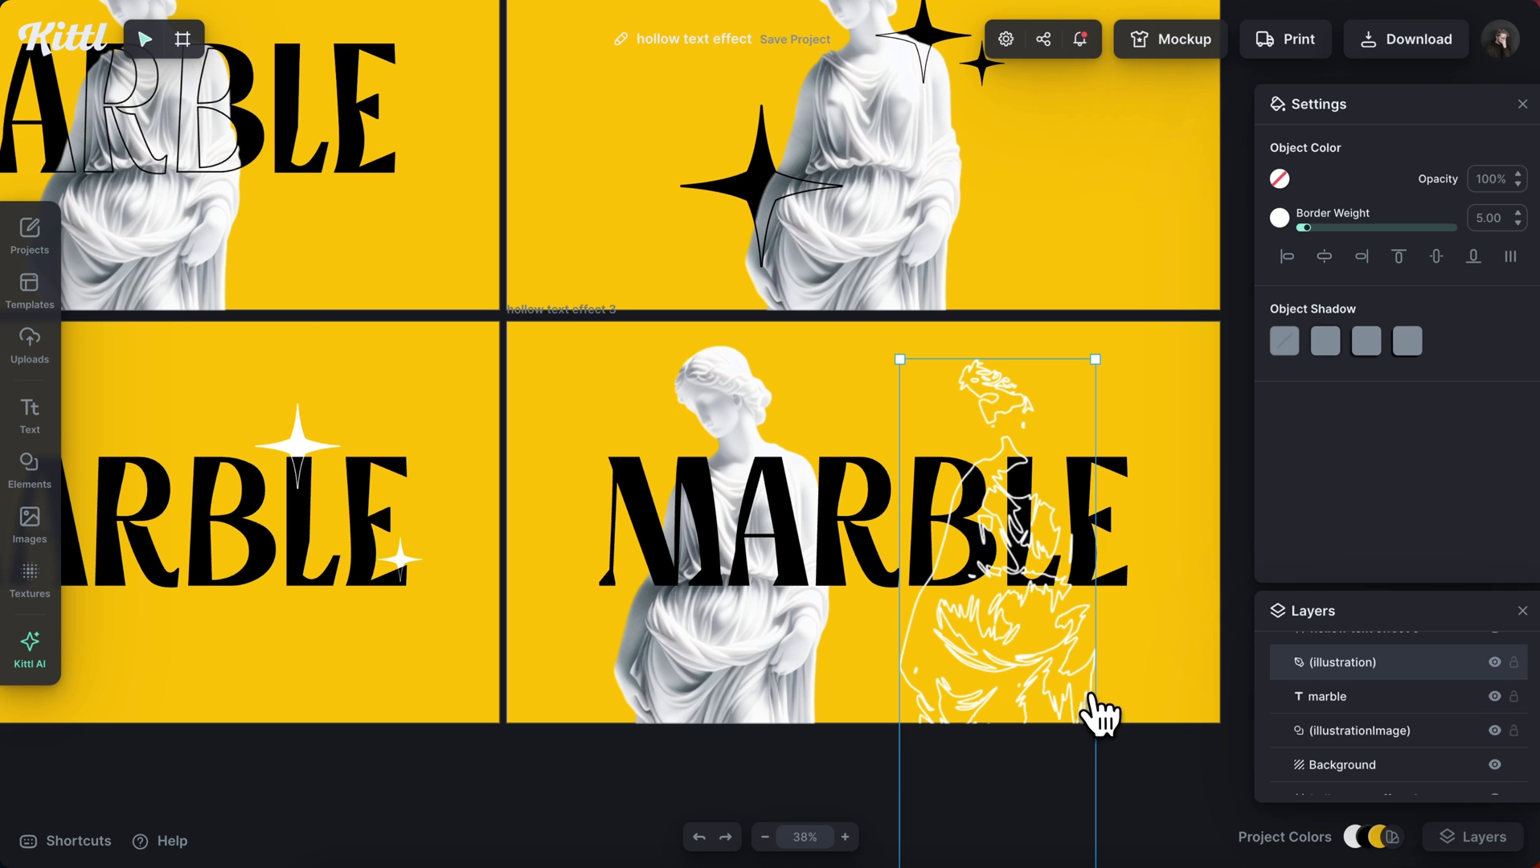
# Align the outlined statue with the statue image, nudge it left into place, and move both to the middle of the MARBLE text
pyautogui.keyDown('shift'); pyautogui.click(794, 406); pyautogui.keyUp('shift')
pyautogui.click(1324, 217)
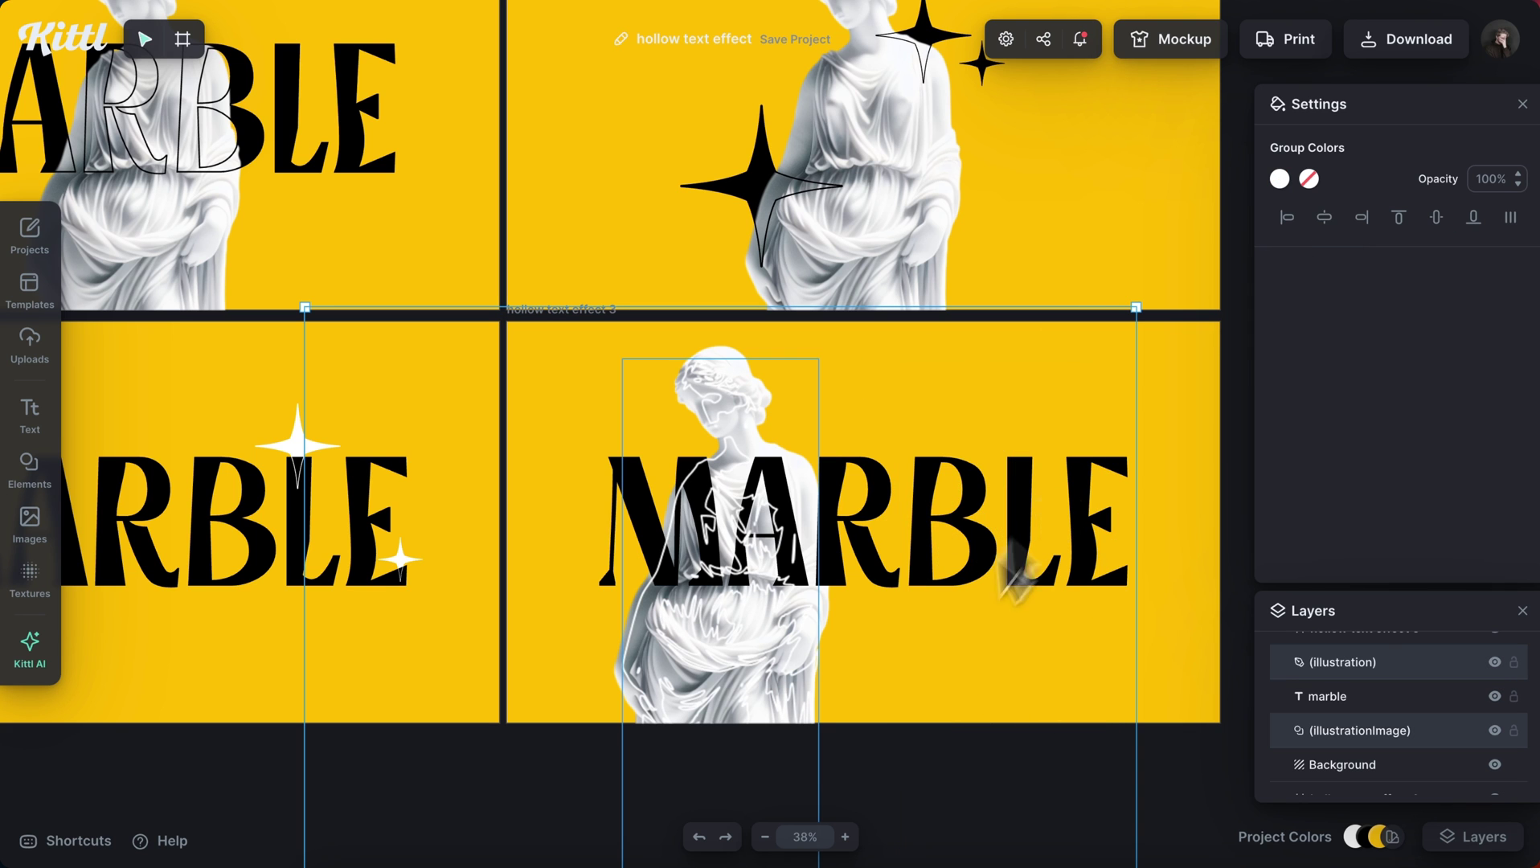
pyautogui.click(921, 811)
pyautogui.click(635, 621)
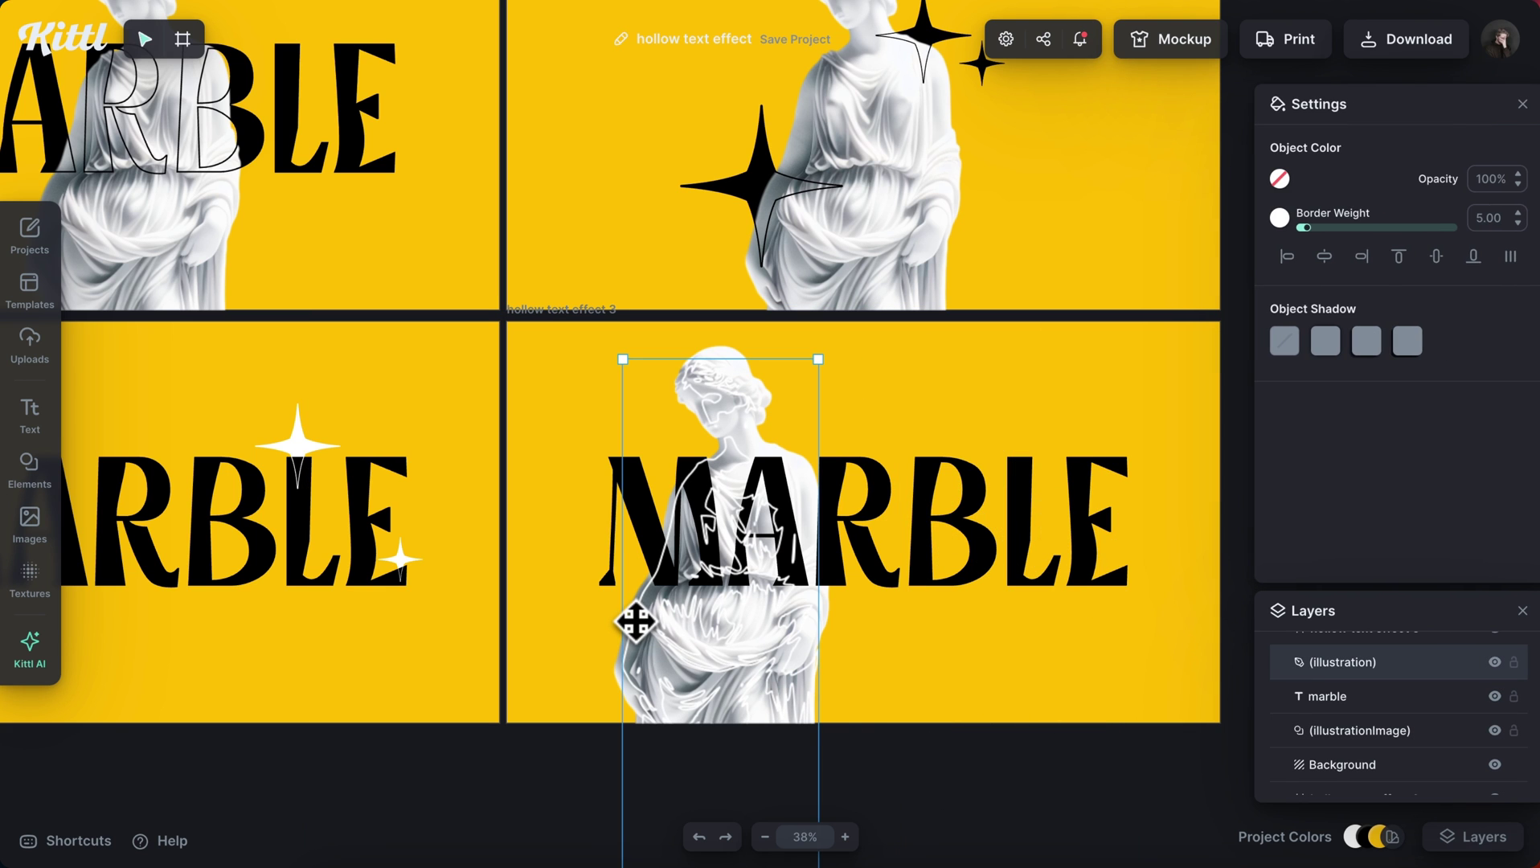
pyautogui.press('Left')
pyautogui.press('Left')
pyautogui.press('Left')
pyautogui.press('Left')
pyautogui.press('Left')
pyautogui.press('Left')
pyautogui.press('Left')
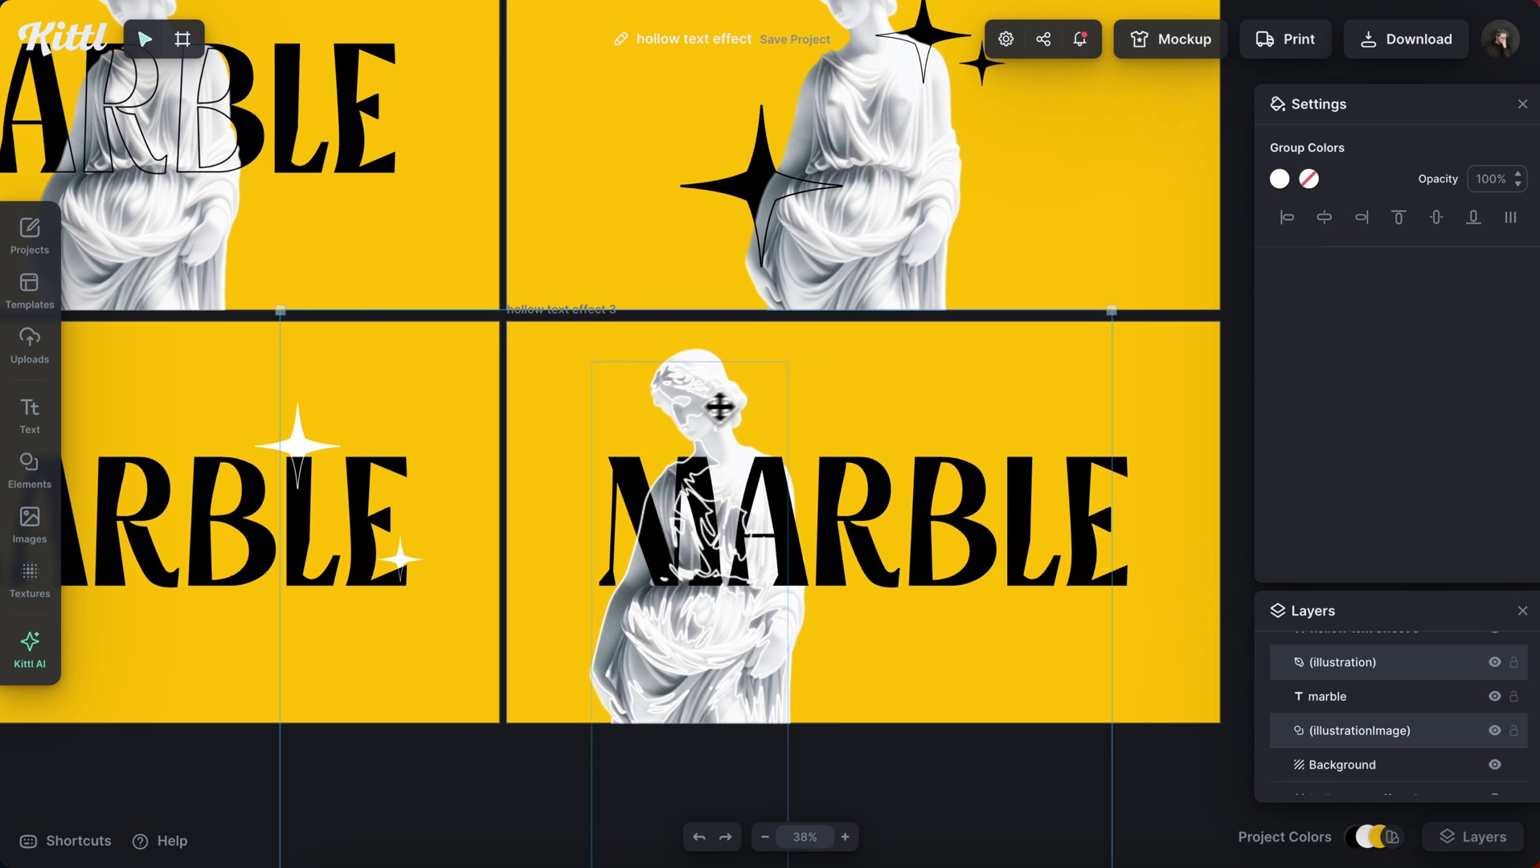
pyautogui.moveTo(719, 406); pyautogui.dragTo(878, 412)
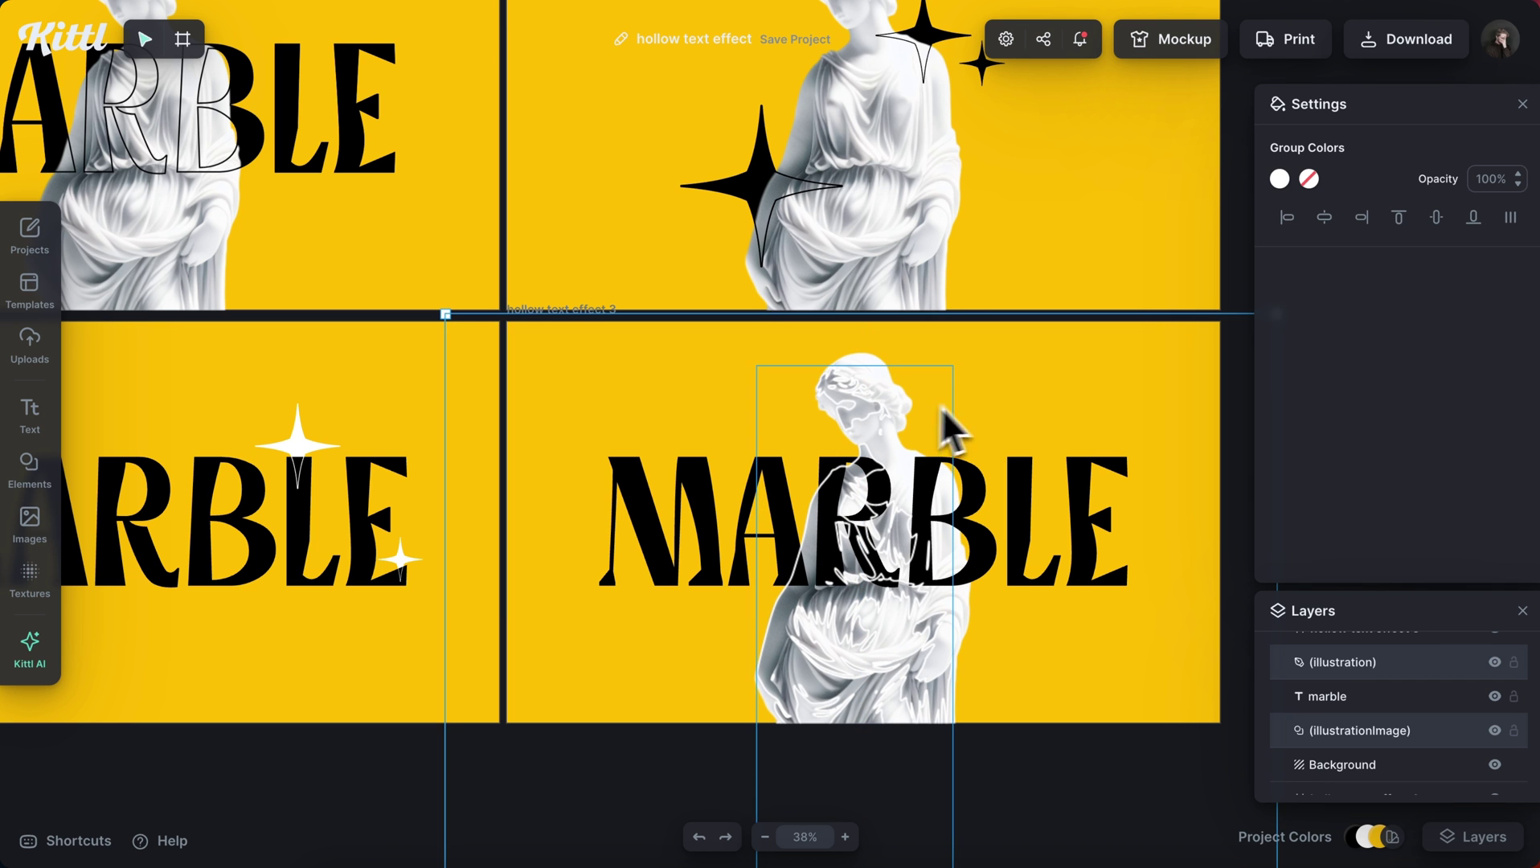
pyautogui.click(993, 406)
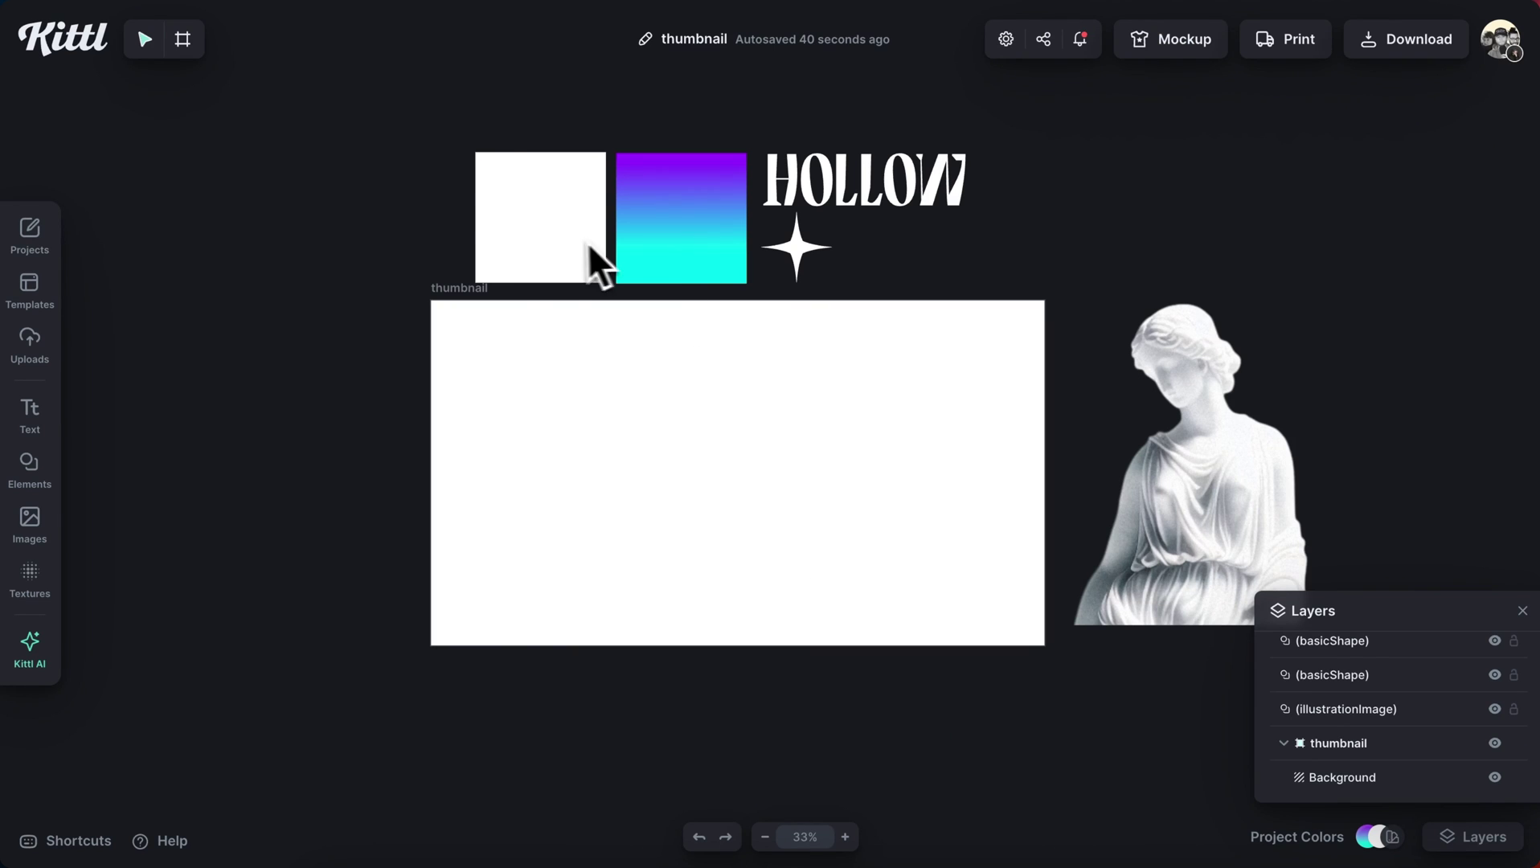
# Fill the white square above the thumbnail artboard with a -90° gradient from cyan to purple (bb00ff)
pyautogui.click(587, 242)
pyautogui.click(1279, 177)
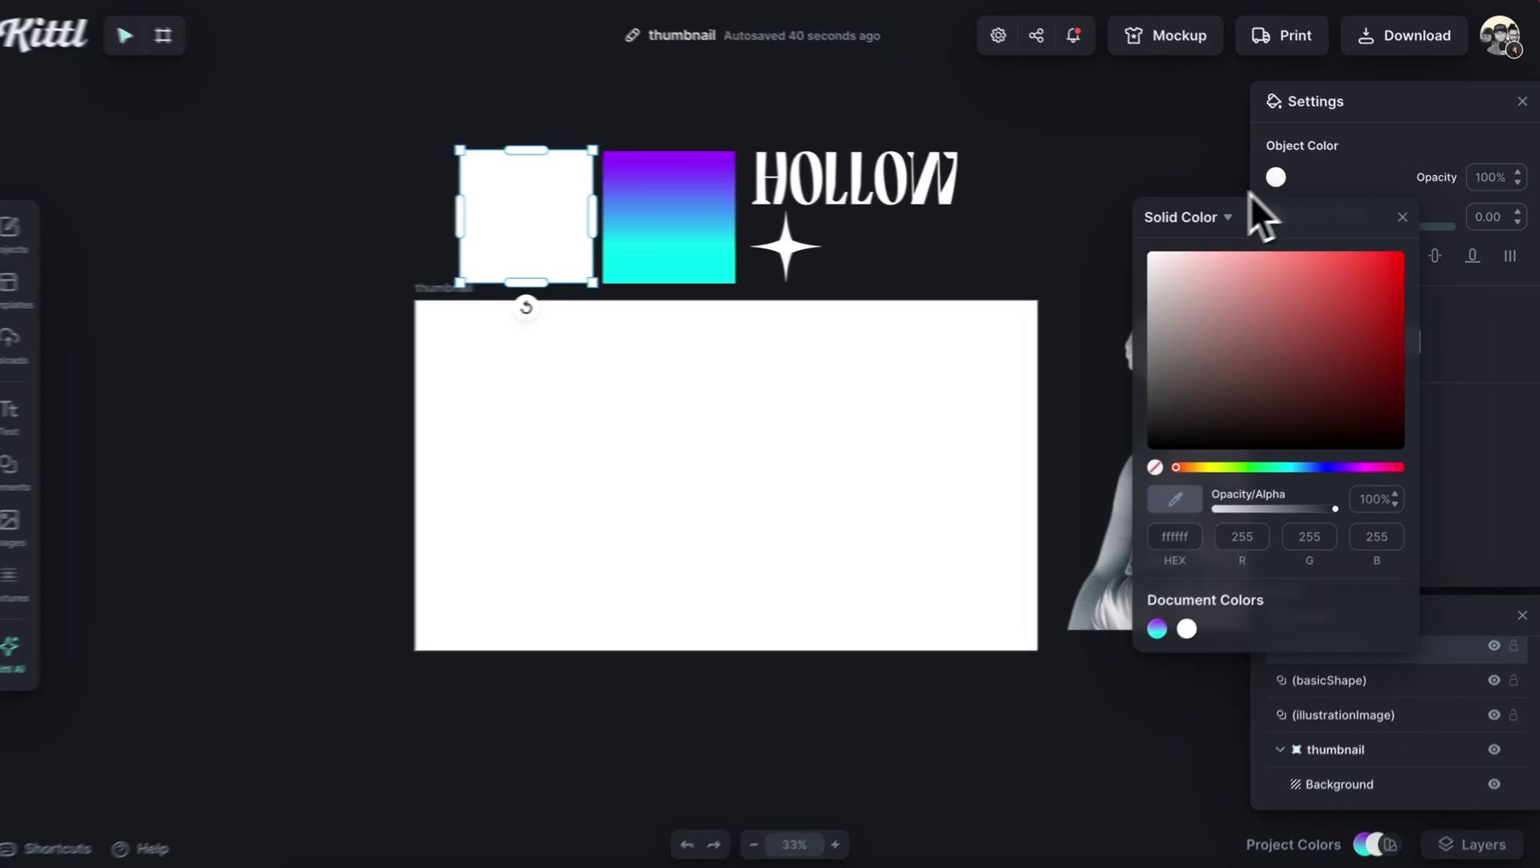
pyautogui.click(1219, 218)
pyautogui.click(1192, 261)
pyautogui.moveTo(1164, 263); pyautogui.dragTo(1180, 263)
pyautogui.moveTo(1290, 362); pyautogui.dragTo(1464, 261)
pyautogui.click(1322, 261)
pyautogui.click(1366, 517)
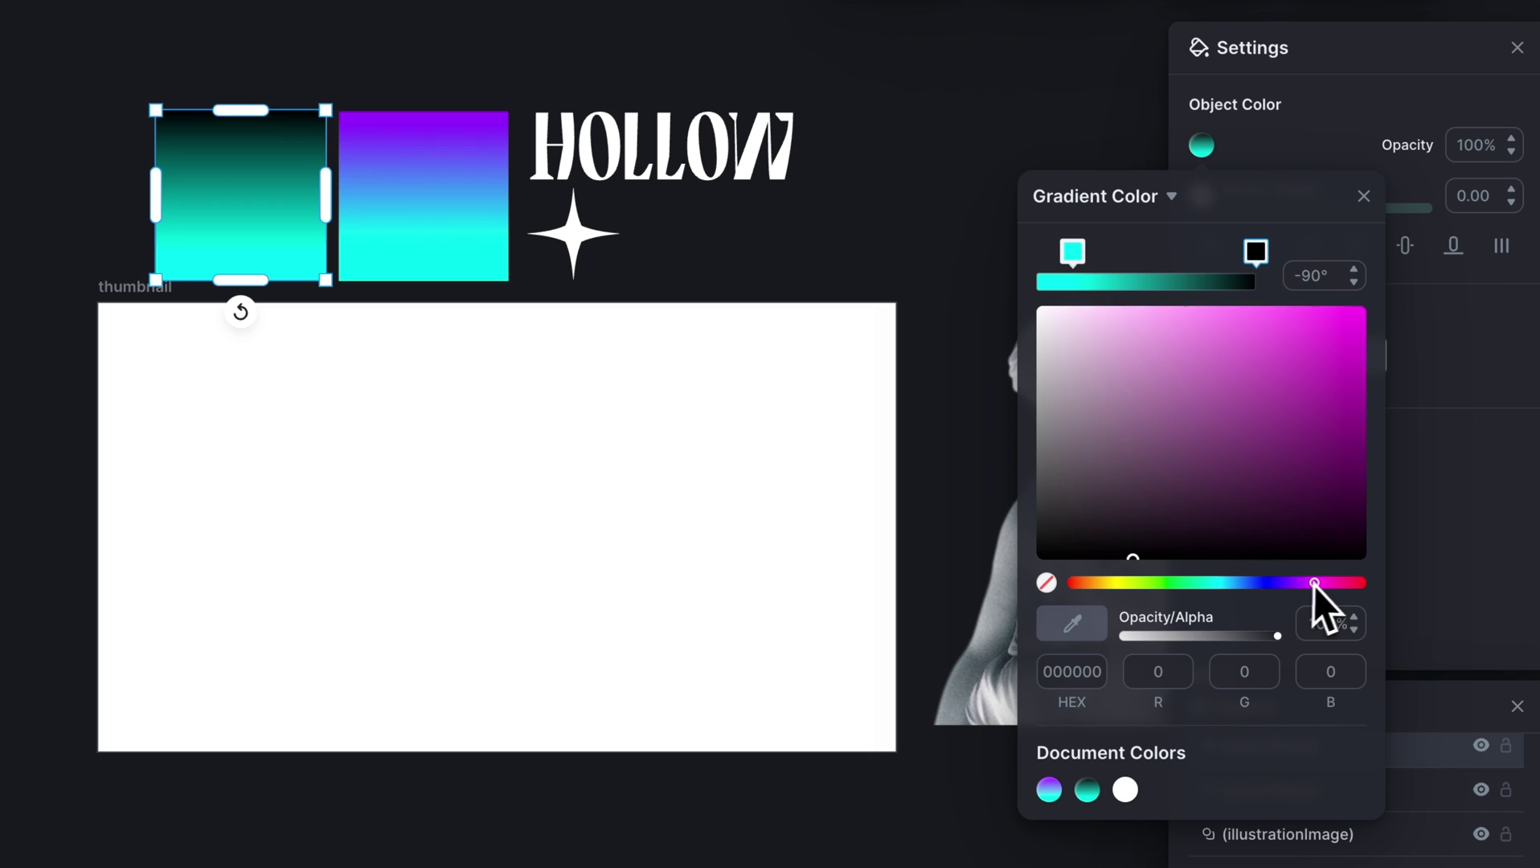
pyautogui.moveTo(1314, 583); pyautogui.dragTo(1300, 583)
pyautogui.moveTo(1318, 362); pyautogui.dragTo(1420, 230)
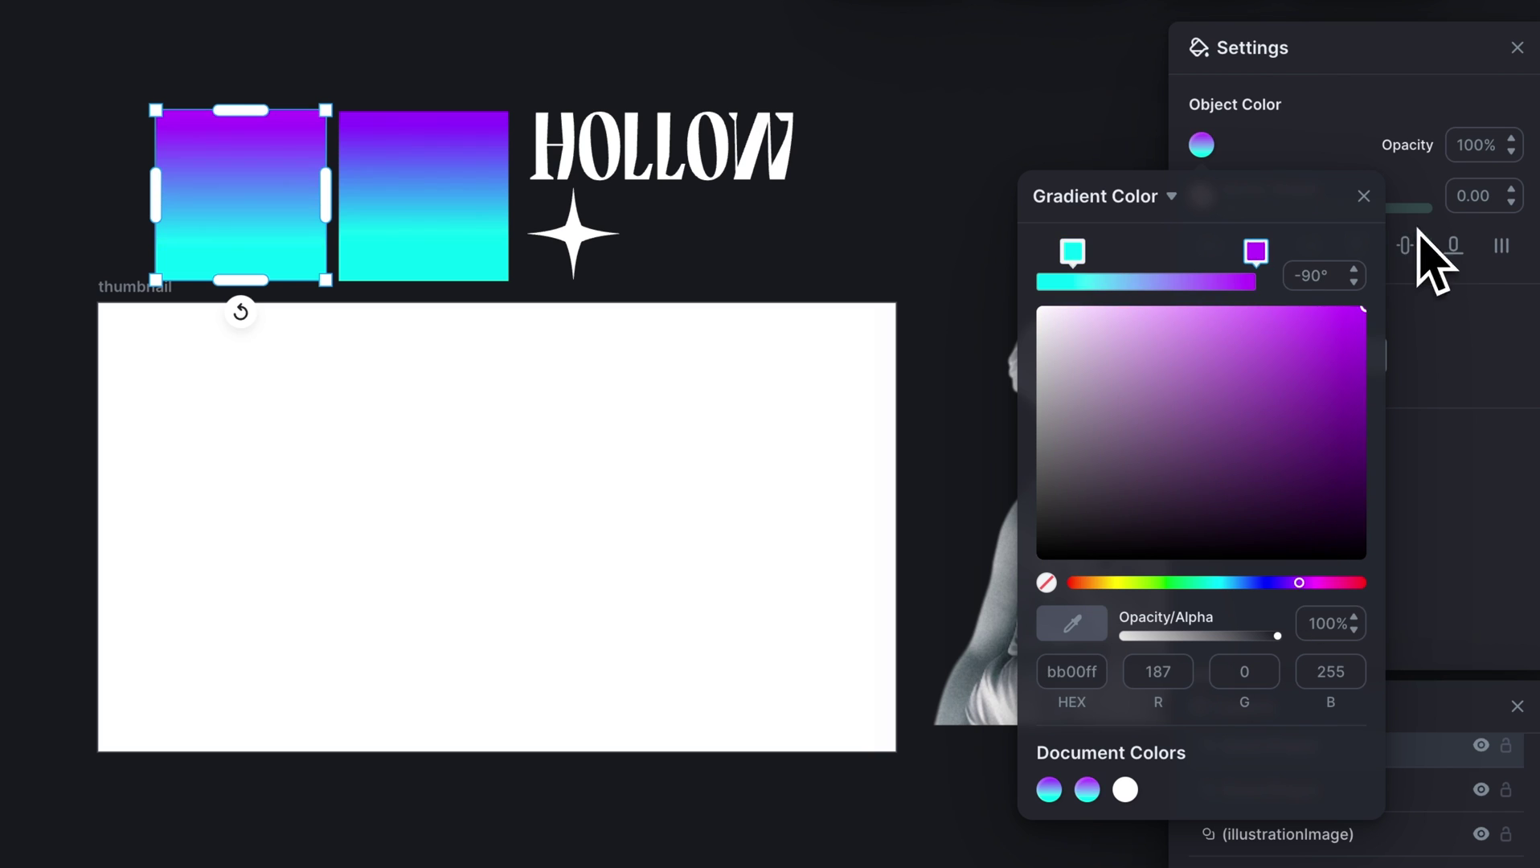
pyautogui.moveTo(1073, 251)
pyautogui.mouseDown()
pyautogui.moveTo(1123, 256)
pyautogui.moveTo(1095, 256)
pyautogui.mouseUp()
pyautogui.click(1363, 196)
# Delete the newly recolored square, keeping the original gradient square beside the HOLLOW text
pyautogui.click(414, 434)
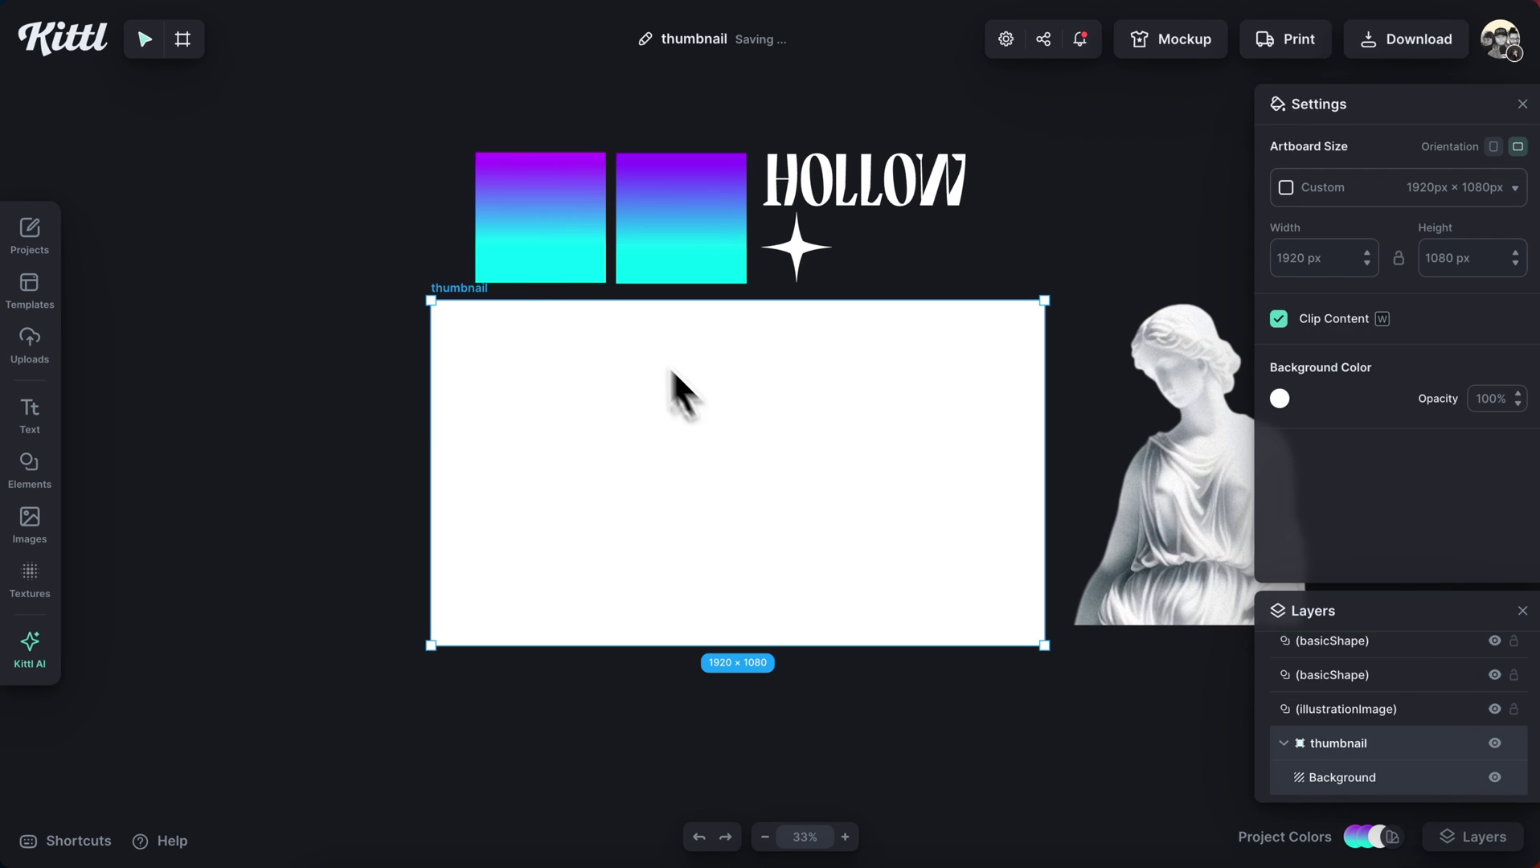
pyautogui.click(540, 218)
pyautogui.press('Delete')
# Apply the purple-to-cyan document gradient to the thumbnail artboard's background and place the statue at the centre of the artboard
pyautogui.click(681, 218)
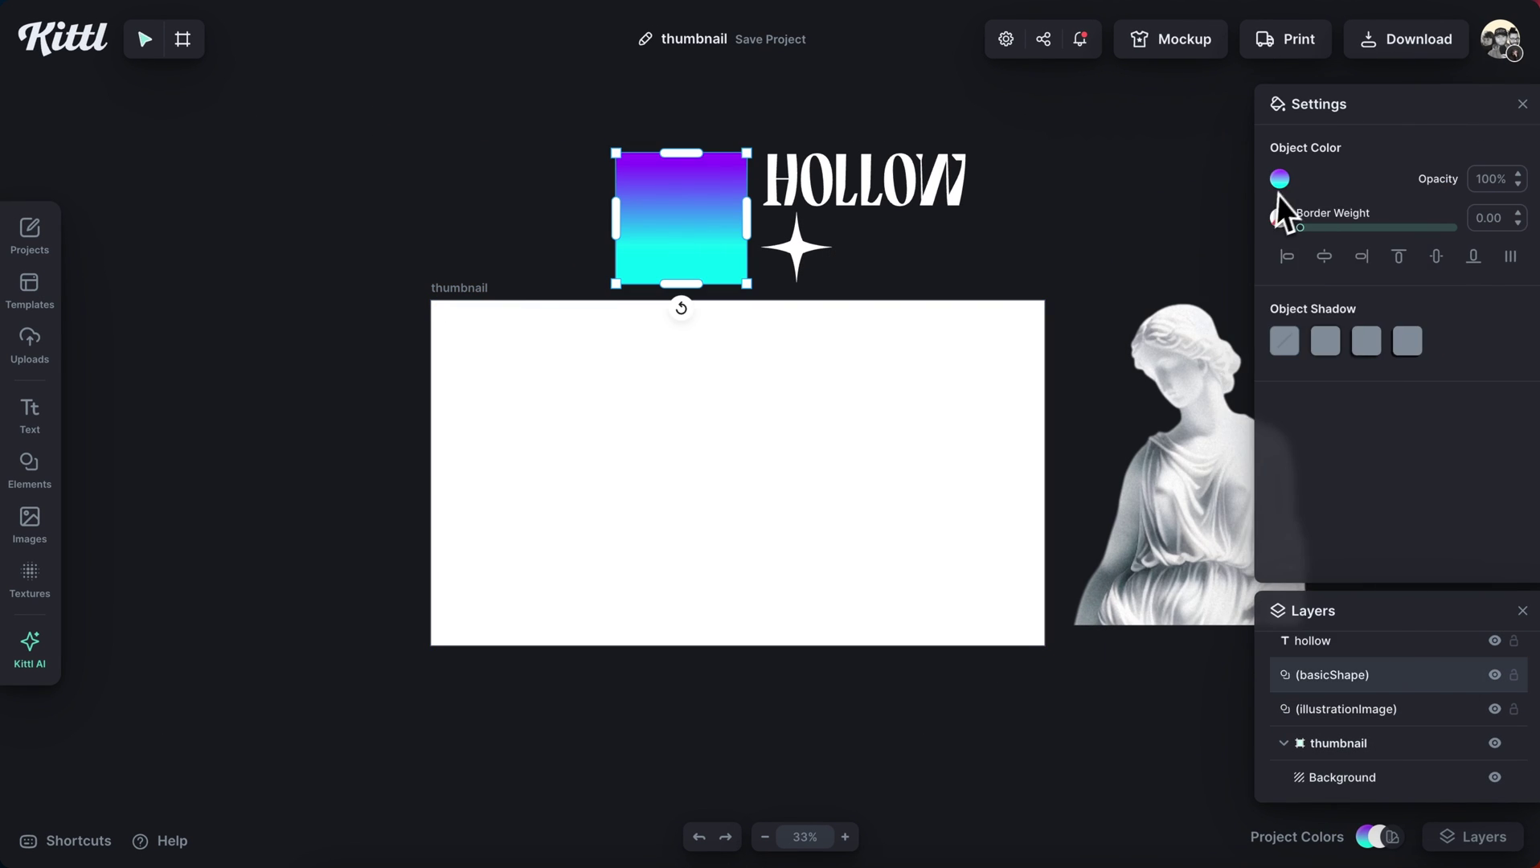
pyautogui.click(1278, 180)
pyautogui.click(582, 341)
pyautogui.click(1279, 398)
pyautogui.click(1163, 854)
pyautogui.click(1403, 396)
pyautogui.moveTo(1187, 496); pyautogui.dragTo(741, 523)
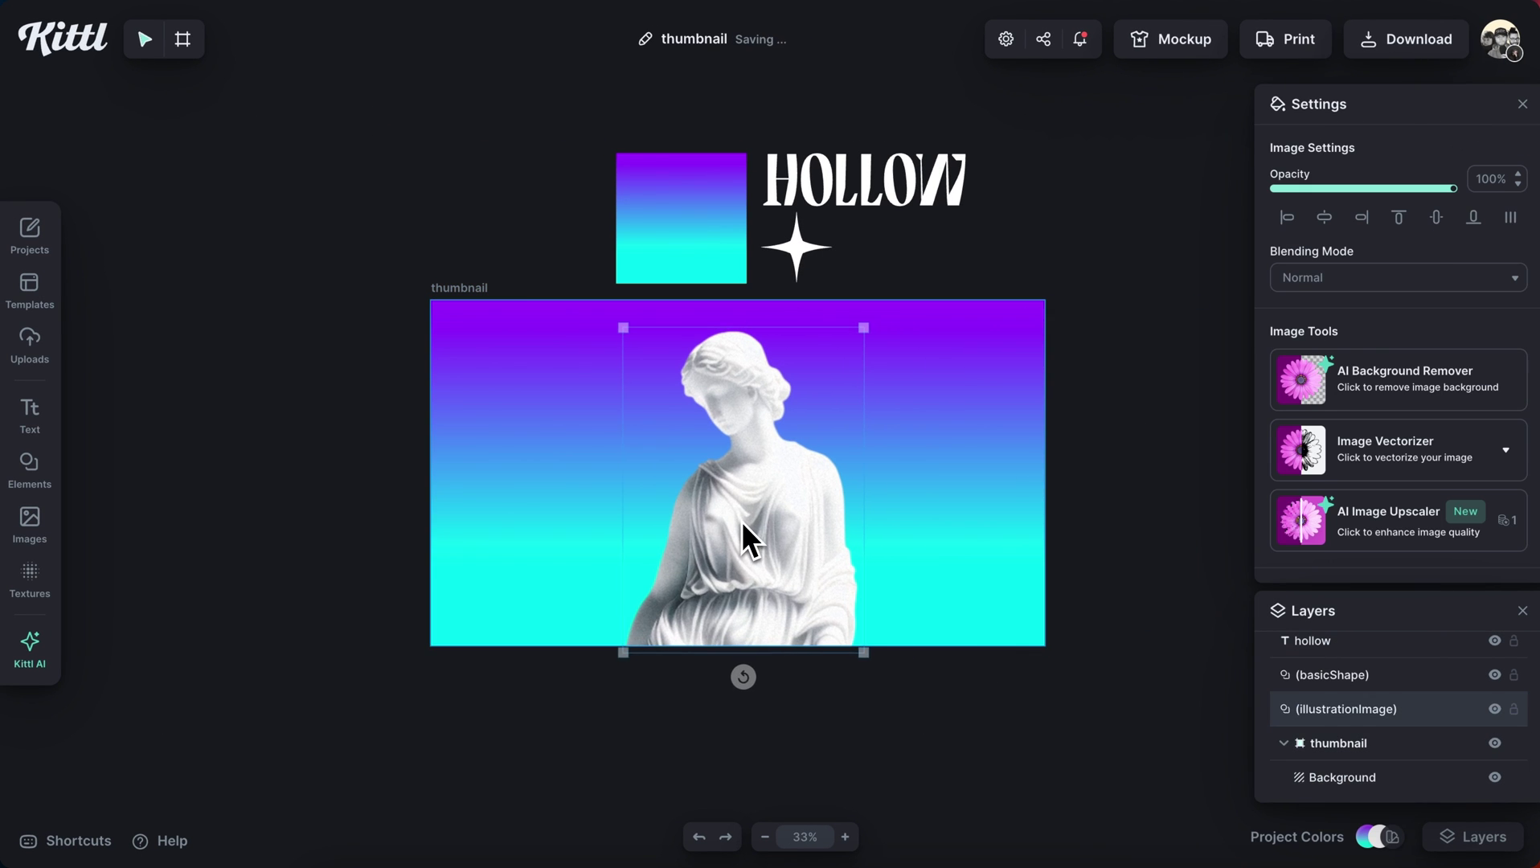
# Place the HOLLOW text across the statue, color it black, and enlarge it slightly
pyautogui.moveTo(872, 187); pyautogui.dragTo(639, 443)
pyautogui.moveTo(776, 462); pyautogui.dragTo(738, 474)
pyautogui.click(1280, 178)
pyautogui.click(1154, 445)
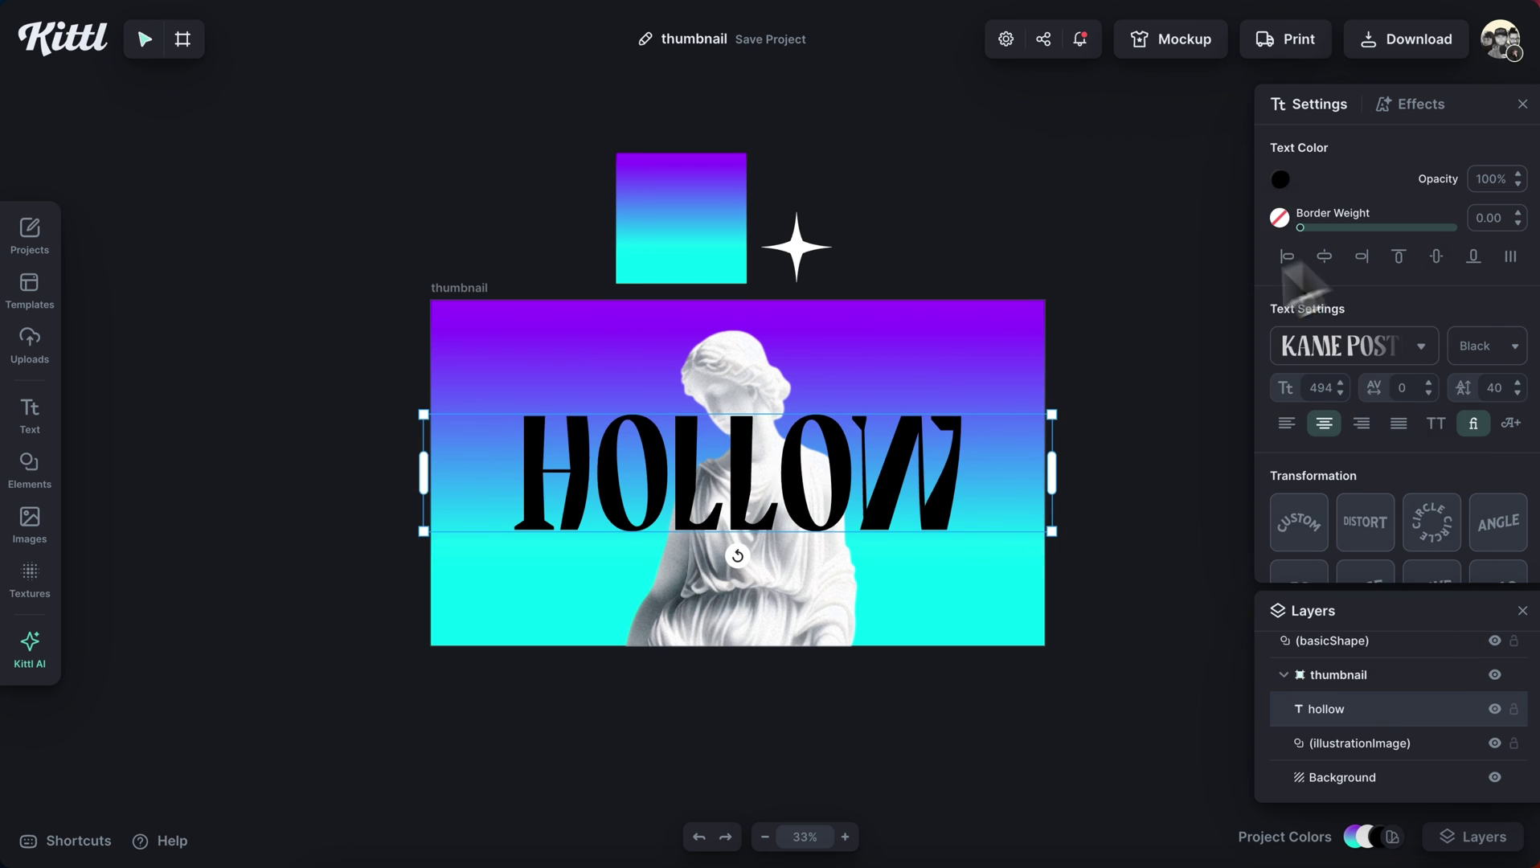
pyautogui.moveTo(1051, 532); pyautogui.dragTo(1073, 536)
# Duplicate the HOLLOW text, turn the copy into a thin black outline without fill, and align it with the solid text
pyautogui.moveTo(952, 499); pyautogui.dragTo(952, 436)
pyautogui.click(1282, 179)
pyautogui.click(1160, 464)
pyautogui.click(1275, 222)
pyautogui.moveTo(1300, 228); pyautogui.dragTo(1308, 231)
pyautogui.keyDown('shift'); pyautogui.click(952, 526); pyautogui.keyUp('shift')
pyautogui.click(1436, 257)
# Send the solid HOLLOW text behind the statue and shift both text layers slightly lower together
pyautogui.click(1125, 402)
pyautogui.rightClick(965, 474)
pyautogui.click(1005, 587)
pyautogui.moveTo(980, 559); pyautogui.dragTo(921, 465)
pyautogui.moveTo(935, 483); pyautogui.dragTo(935, 531)
# Place the white star below the letter H, make an unfilled duplicate with a white border, and align the two stars
pyautogui.moveTo(803, 254); pyautogui.dragTo(540, 591)
pyautogui.click(1280, 178)
pyautogui.click(1160, 465)
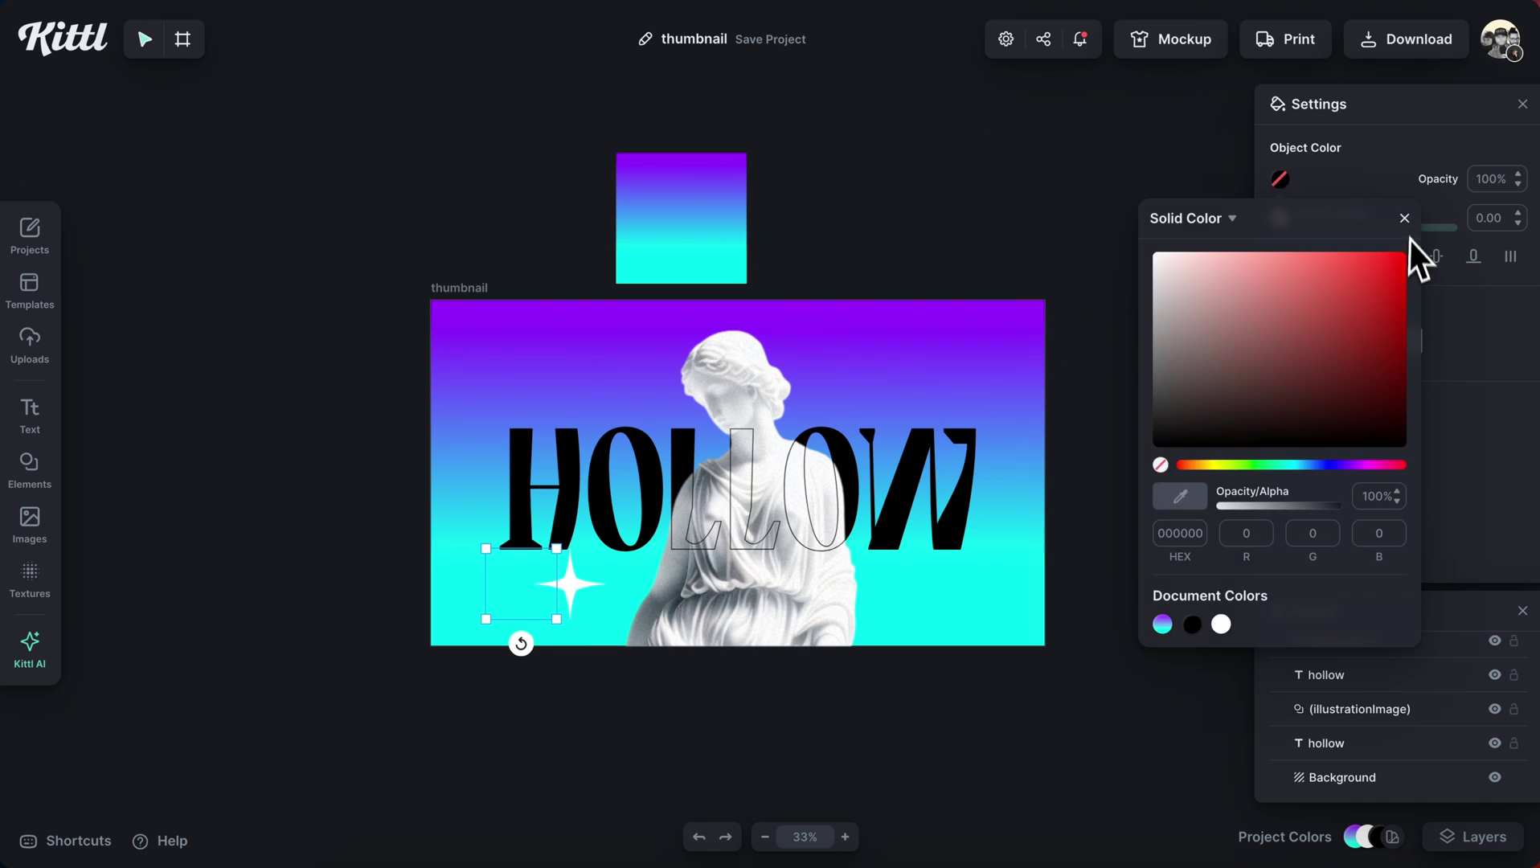
pyautogui.click(1403, 217)
pyautogui.click(1279, 218)
pyautogui.click(1154, 293)
pyautogui.click(1403, 257)
pyautogui.keyDown('shift'); pyautogui.click(581, 585); pyautogui.keyUp('shift')
pyautogui.click(1324, 217)
# Send the solid star behind the HOLLOW text, then enlarge the star pair and position it over the lower part of the H
pyautogui.scroll(5, 562, 556)
pyautogui.click(519, 631)
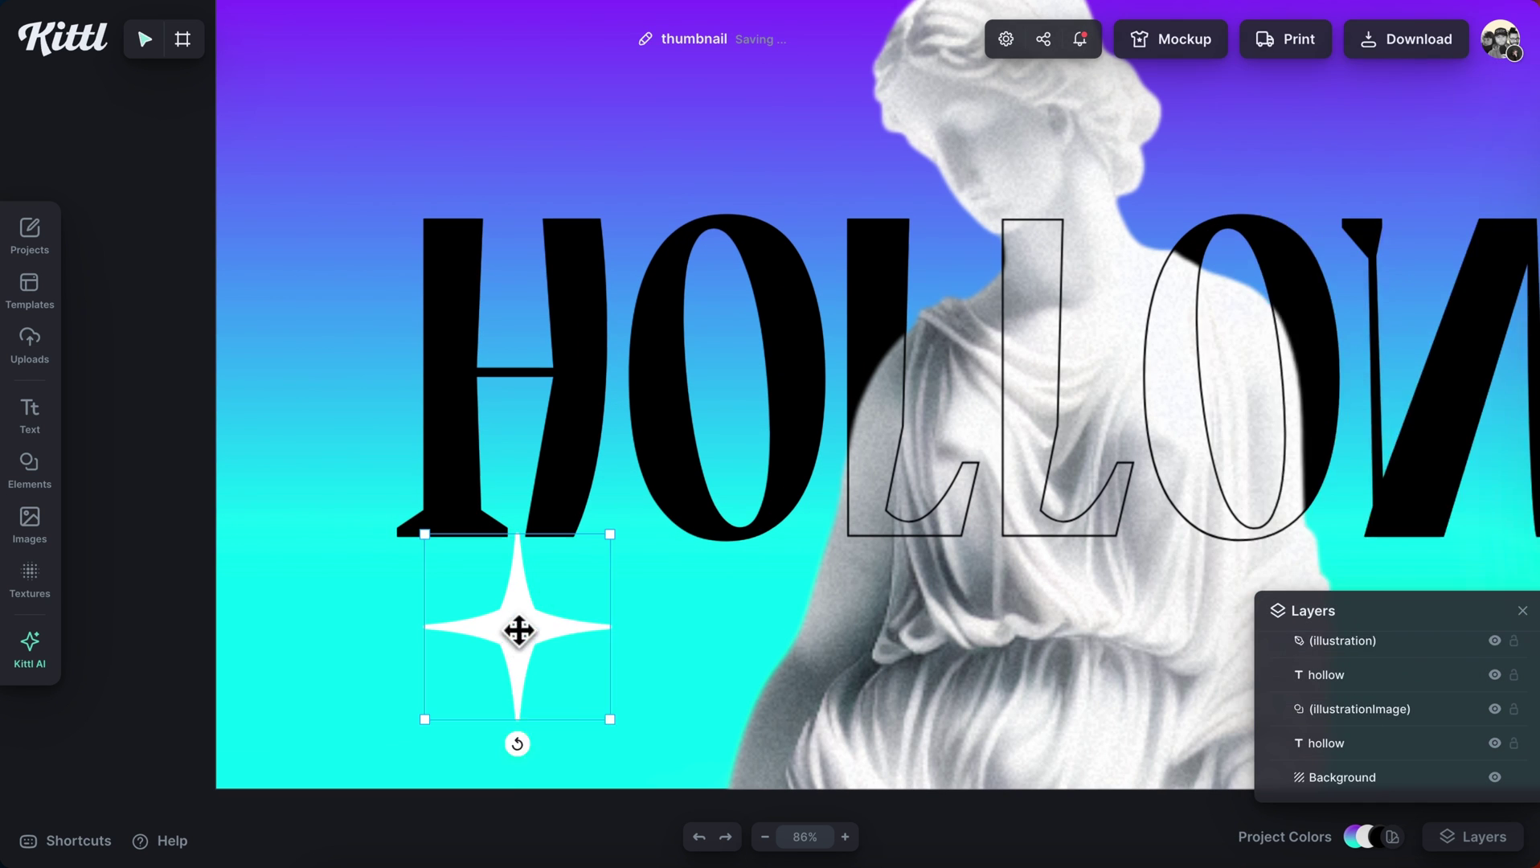
pyautogui.press('super+shift+[')
pyautogui.keyDown('shift'); pyautogui.click(474, 629); pyautogui.keyUp('shift')
pyautogui.moveTo(612, 533); pyautogui.dragTo(761, 381)
pyautogui.moveTo(593, 562); pyautogui.dragTo(606, 498)
pyautogui.click(354, 662)
pyautogui.scroll(-5, 354, 663)
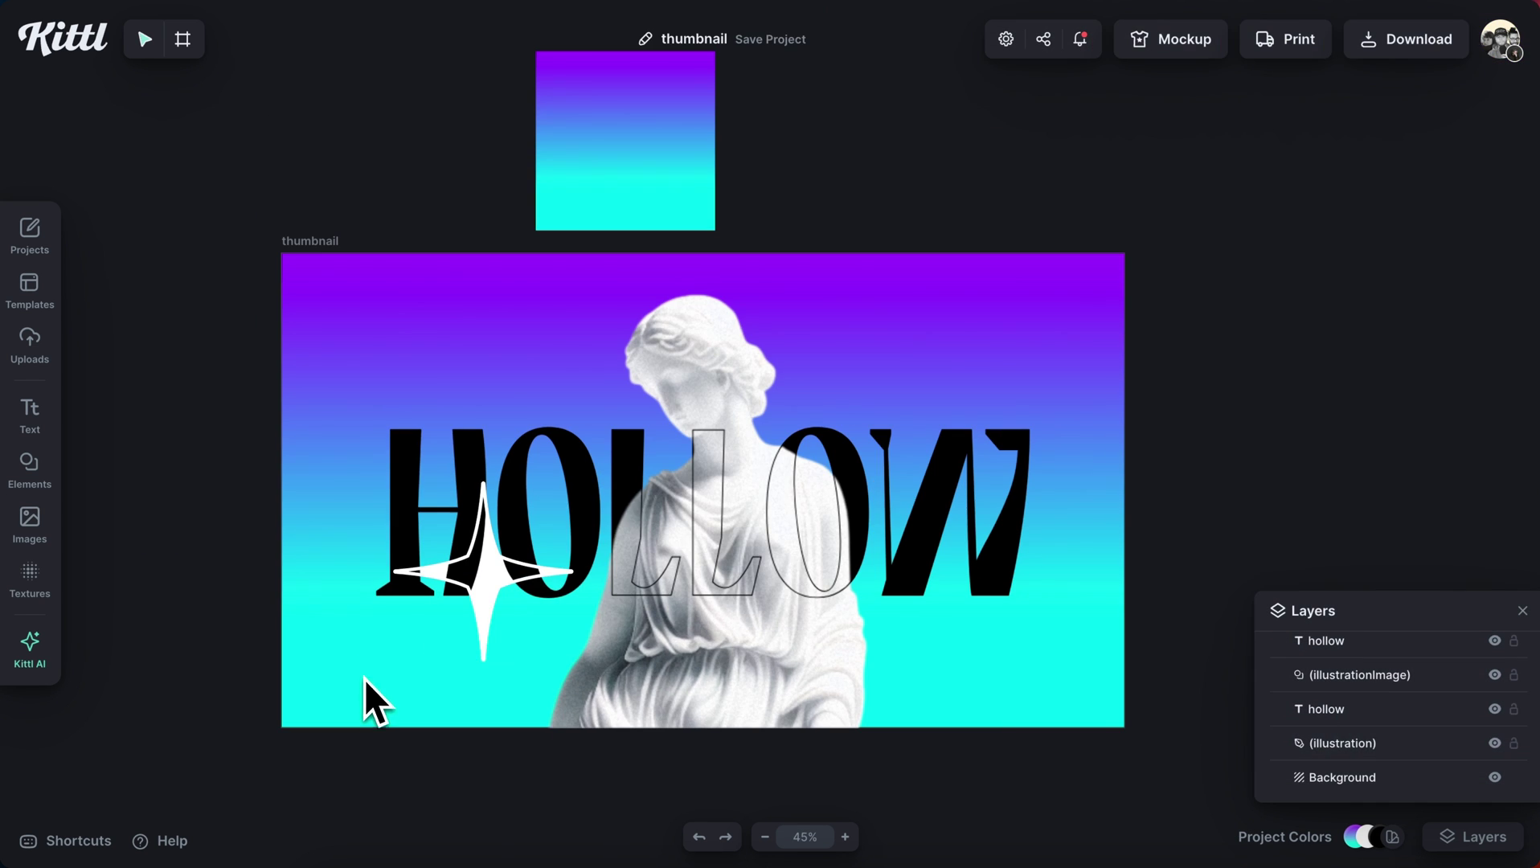
# Copy the star pair to the letter W, send its solid star to the back, and shrink the pair
pyautogui.moveTo(434, 675); pyautogui.dragTo(492, 627)
pyautogui.moveTo(483, 613); pyautogui.dragTo(877, 386)
pyautogui.click(925, 378)
pyautogui.rightClick(883, 346)
pyautogui.click(941, 657)
pyautogui.moveTo(982, 305); pyautogui.dragTo(924, 354)
pyautogui.moveTo(971, 255); pyautogui.dragTo(913, 312)
# Copy the star pair to the lower end of the W, send its solid star to the back, and make the pair smaller
pyautogui.moveTo(864, 364); pyautogui.dragTo(1042, 654)
pyautogui.rightClick(1045, 655)
pyautogui.click(1110, 852)
pyautogui.keyDown('shift'); pyautogui.click(1049, 651); pyautogui.keyUp('shift')
pyautogui.moveTo(1114, 712); pyautogui.dragTo(1057, 661)
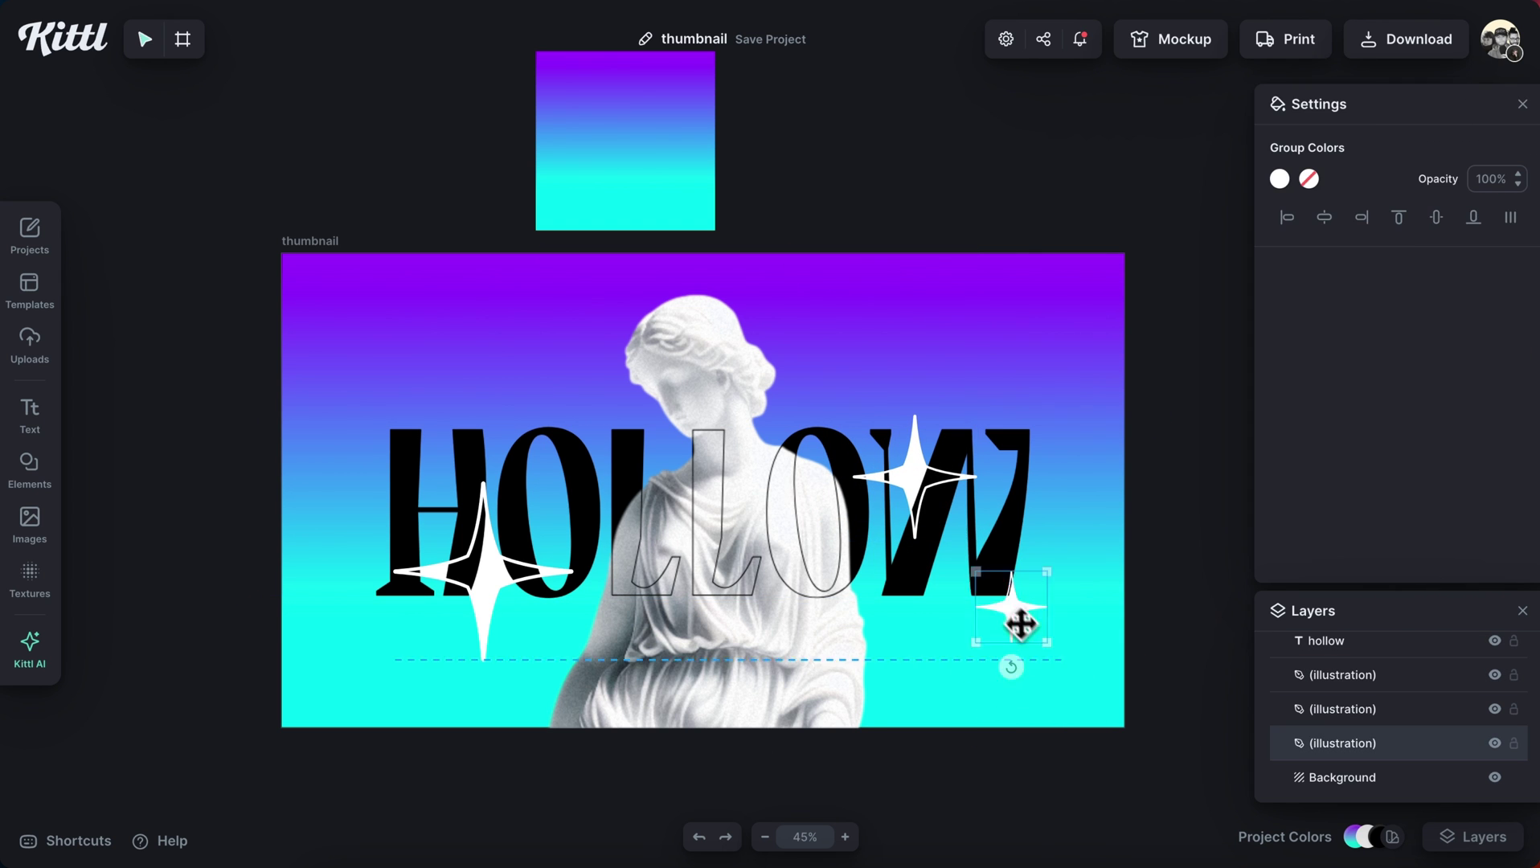